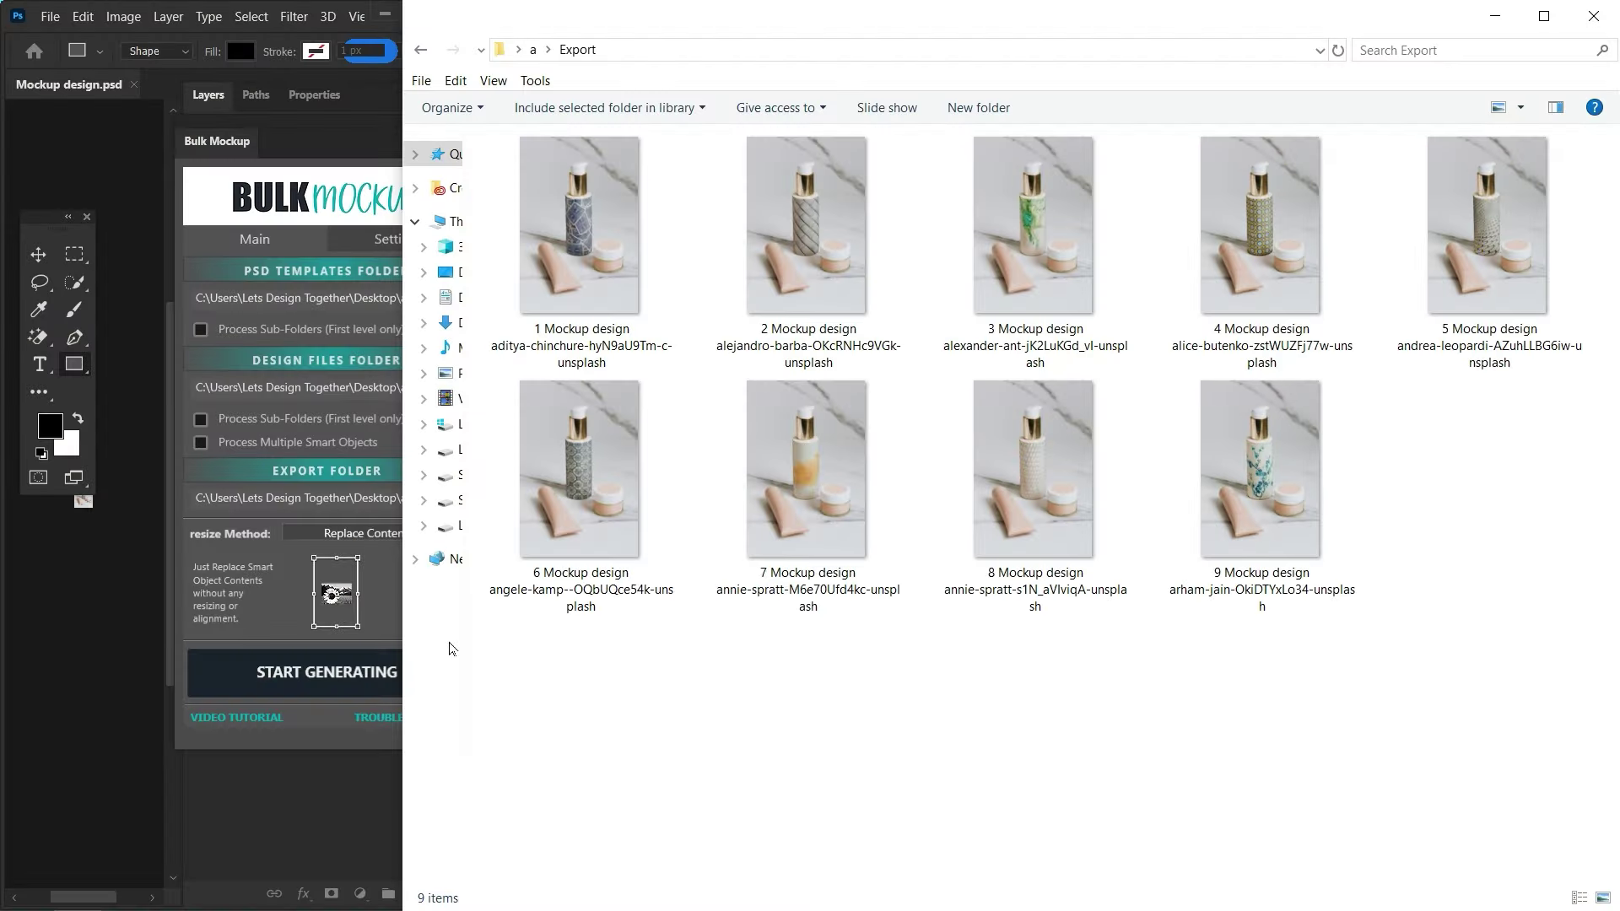
Scroll down the Export folder to watch the Bulk Mockup bottle images accumulate
{"action": "scroll", "coordinate": [463, 675], "scroll_direction": "down", "scroll_amount": 6}
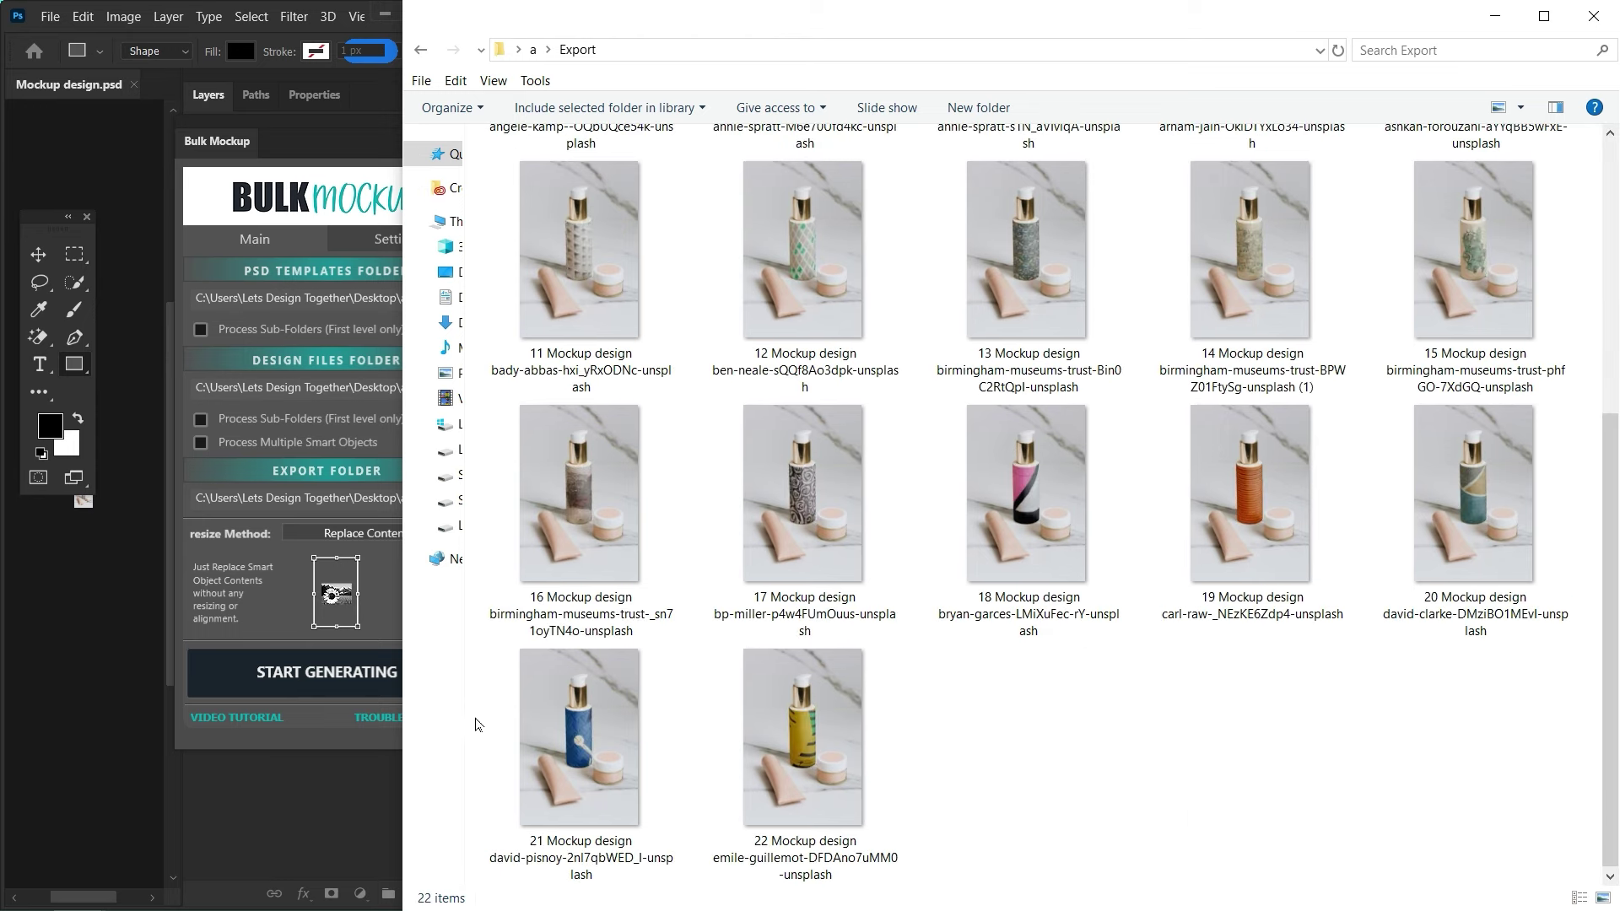
{"action": "scroll", "coordinate": [478, 723], "scroll_direction": "down", "scroll_amount": 2}
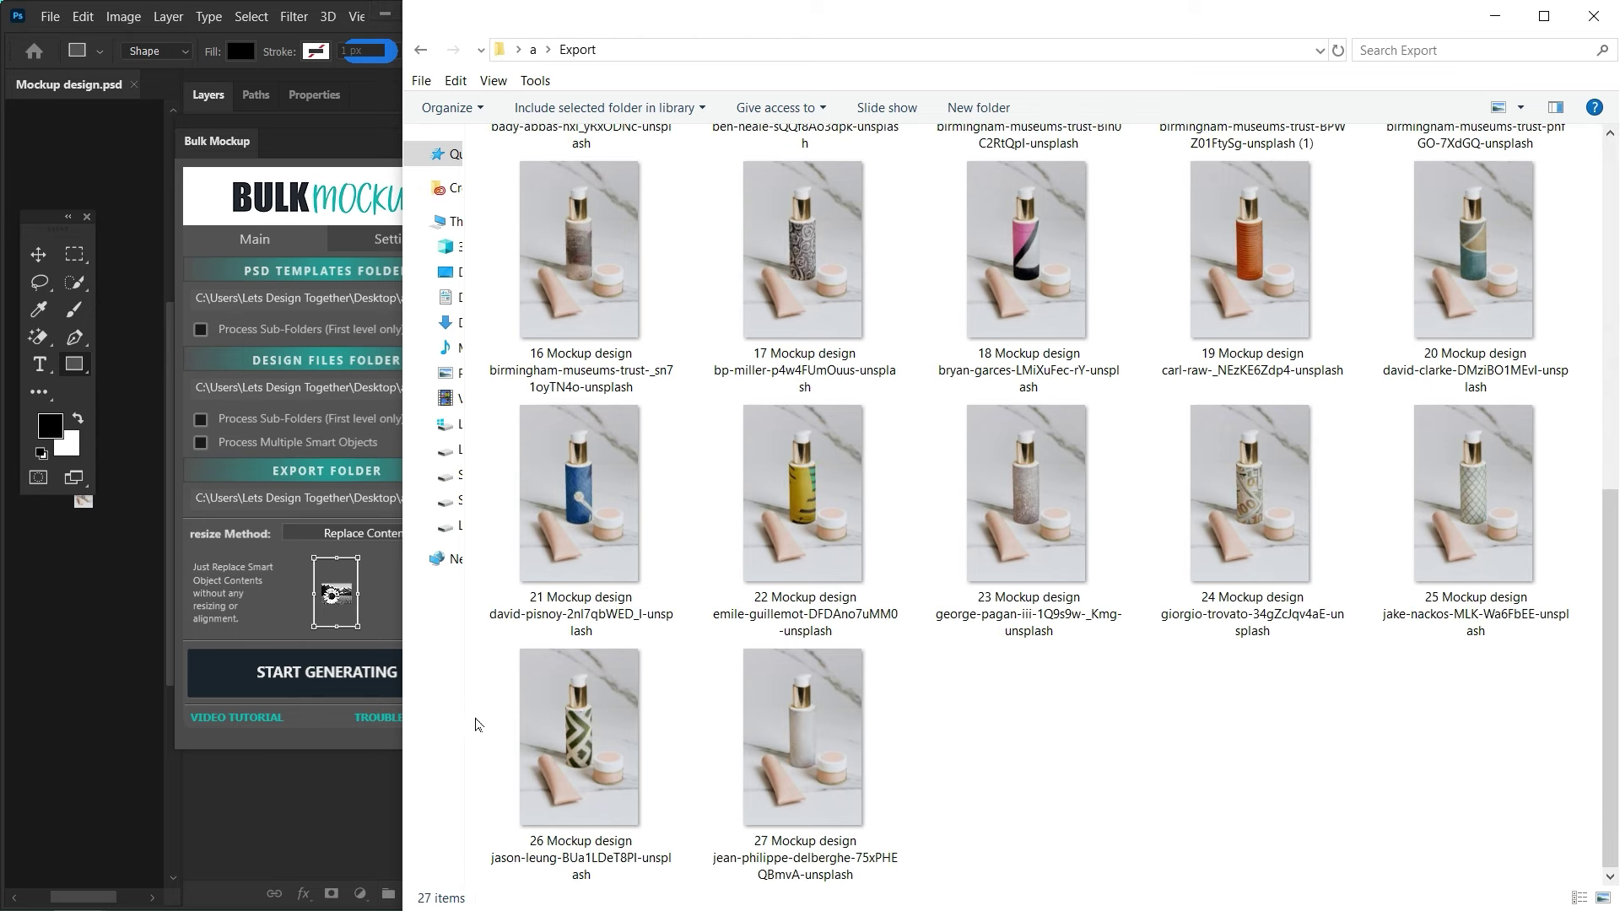
{"action": "scroll", "coordinate": [479, 723], "scroll_direction": "down", "scroll_amount": 6}
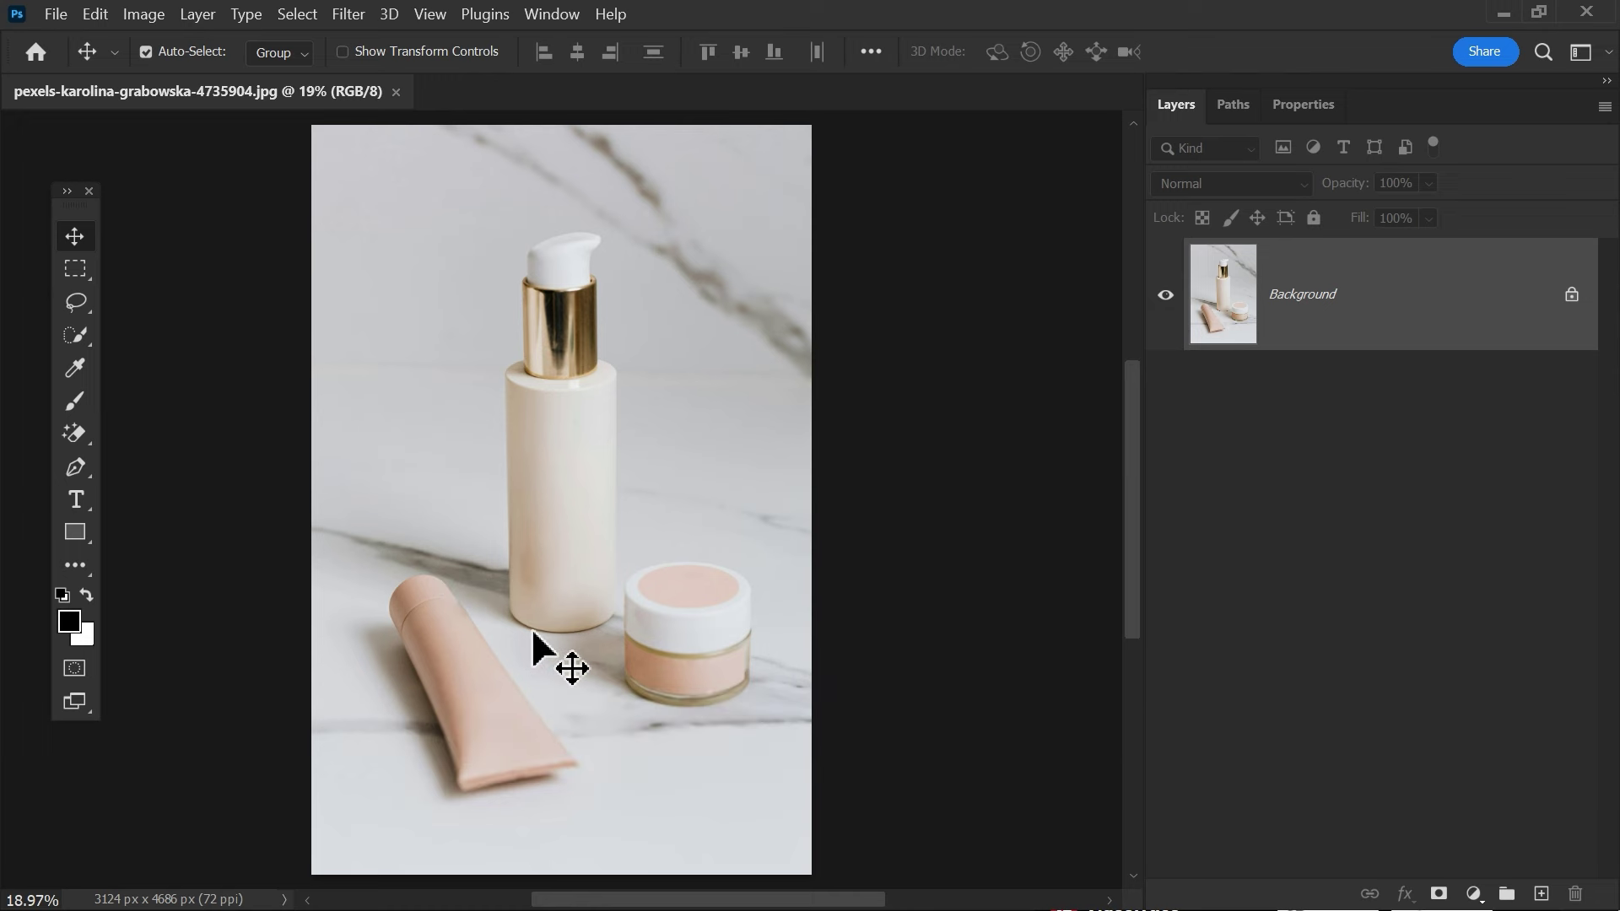
Draw a 775 × 1740 px rectangle over the bottle, make it a smart object at 28% opacity
{"action": "left_click", "coordinate": [88, 535]}
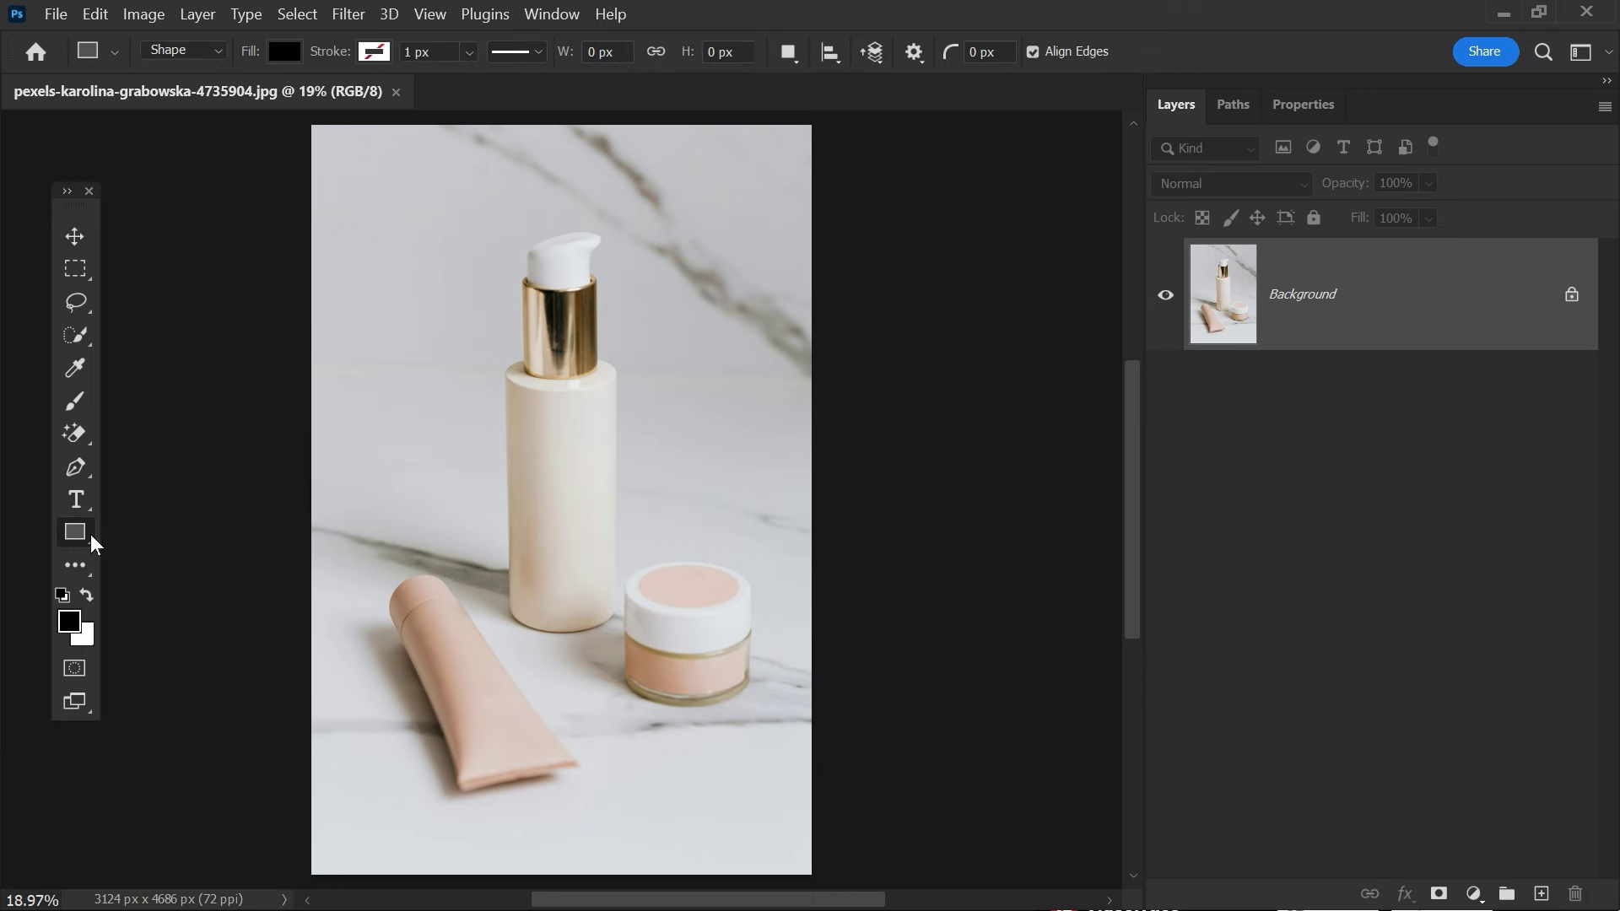
{"action": "left_click_drag", "start_coordinate": [499, 367], "coordinate": [625, 645]}
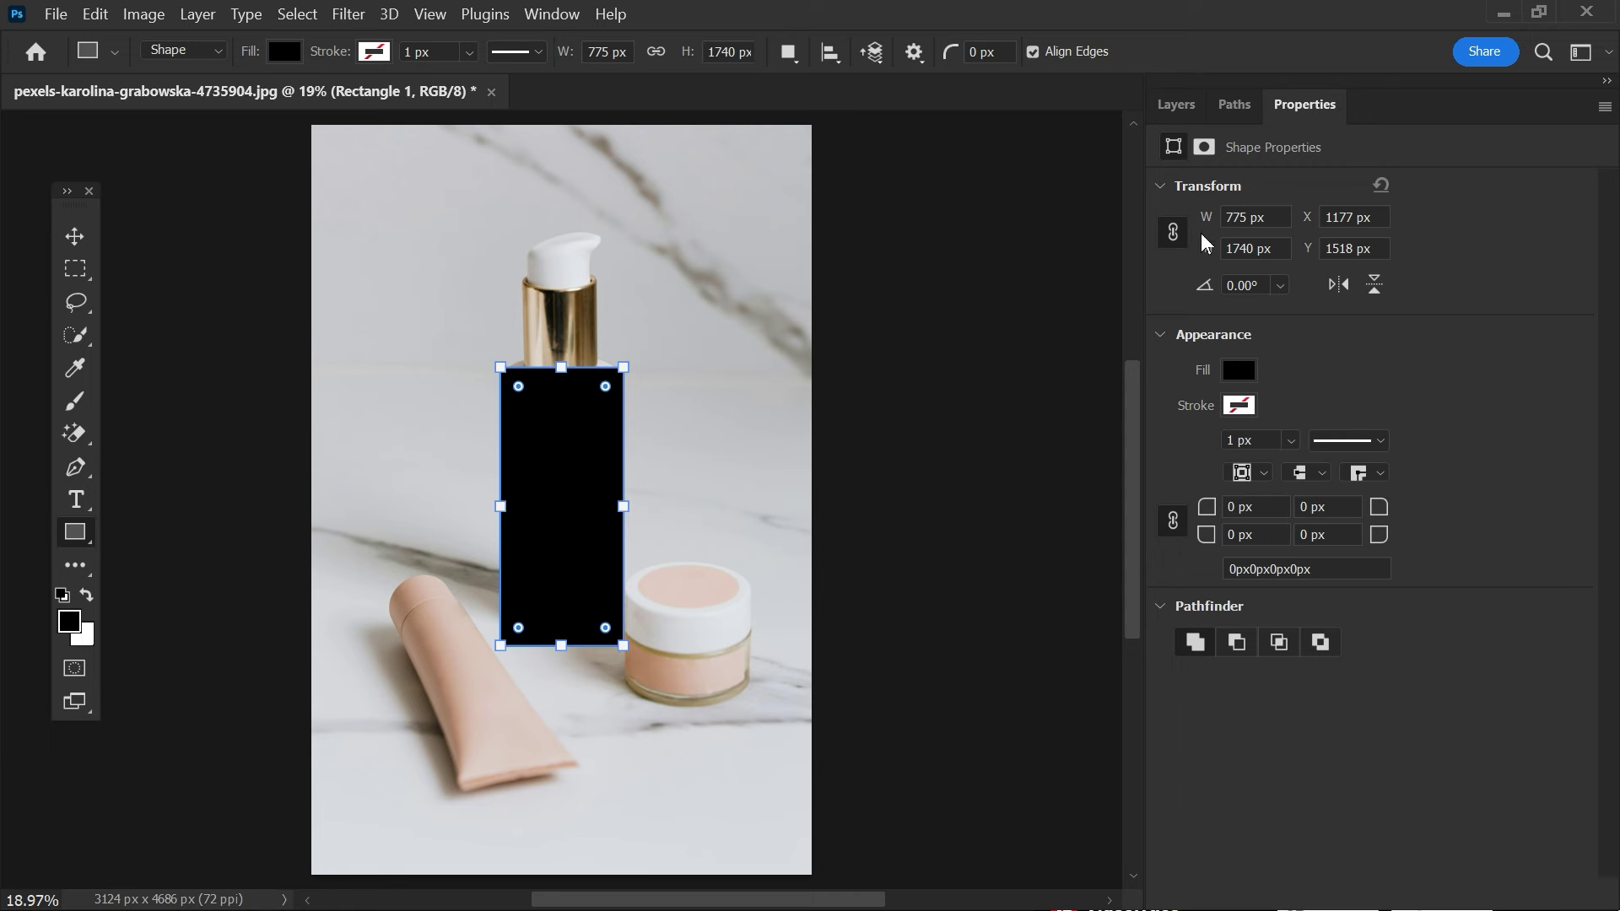
{"action": "left_click", "coordinate": [1177, 110]}
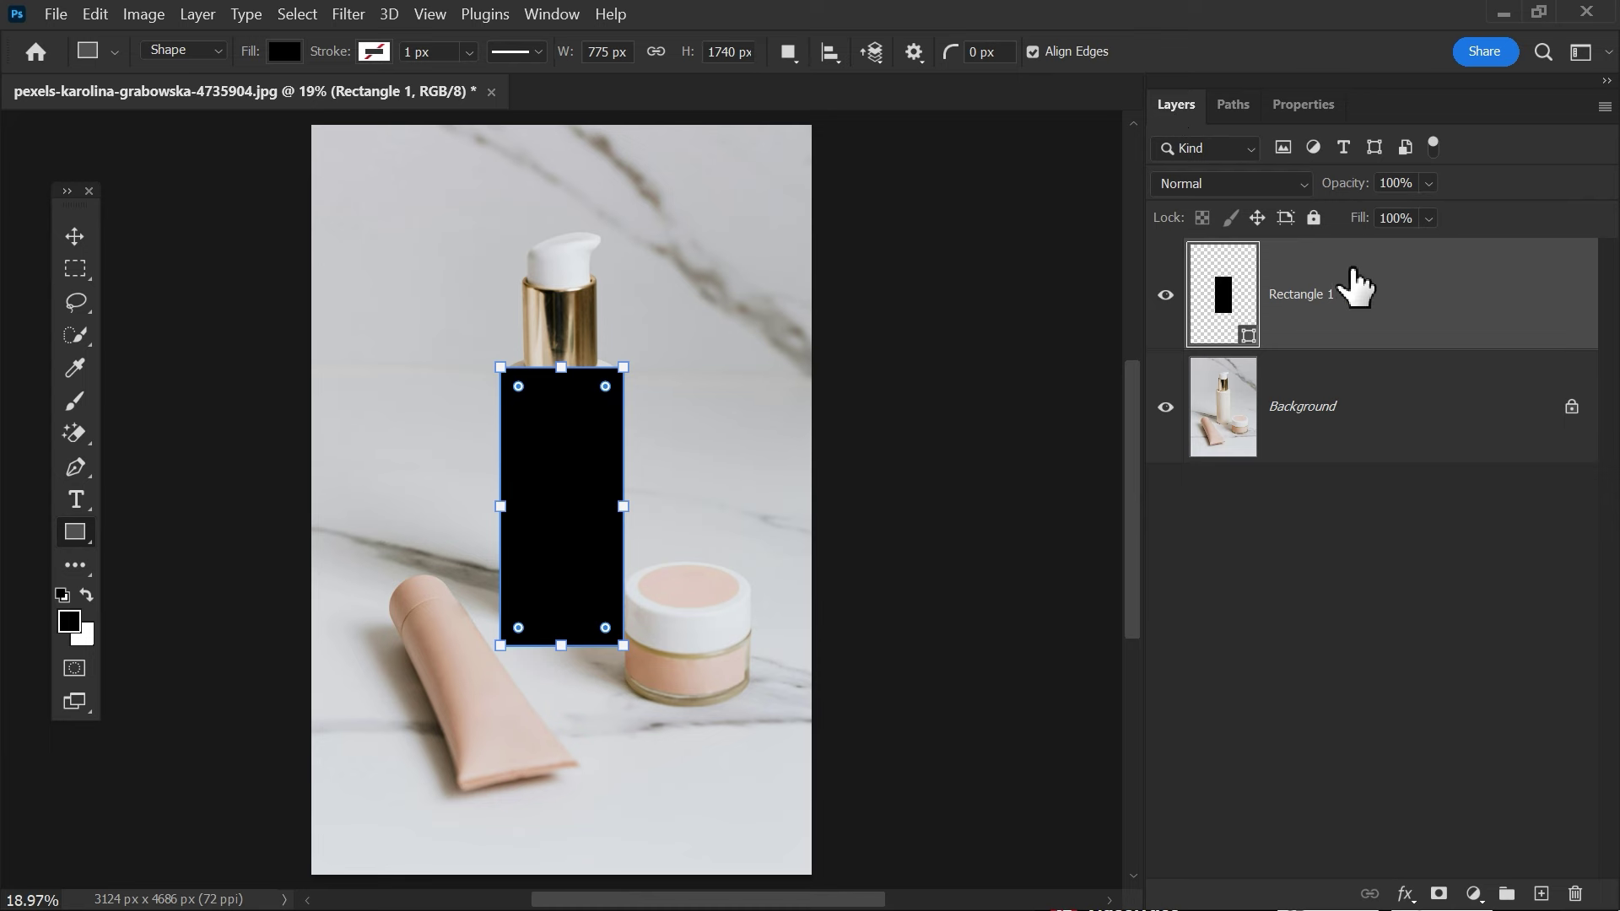
{"action": "right_click", "coordinate": [1465, 308]}
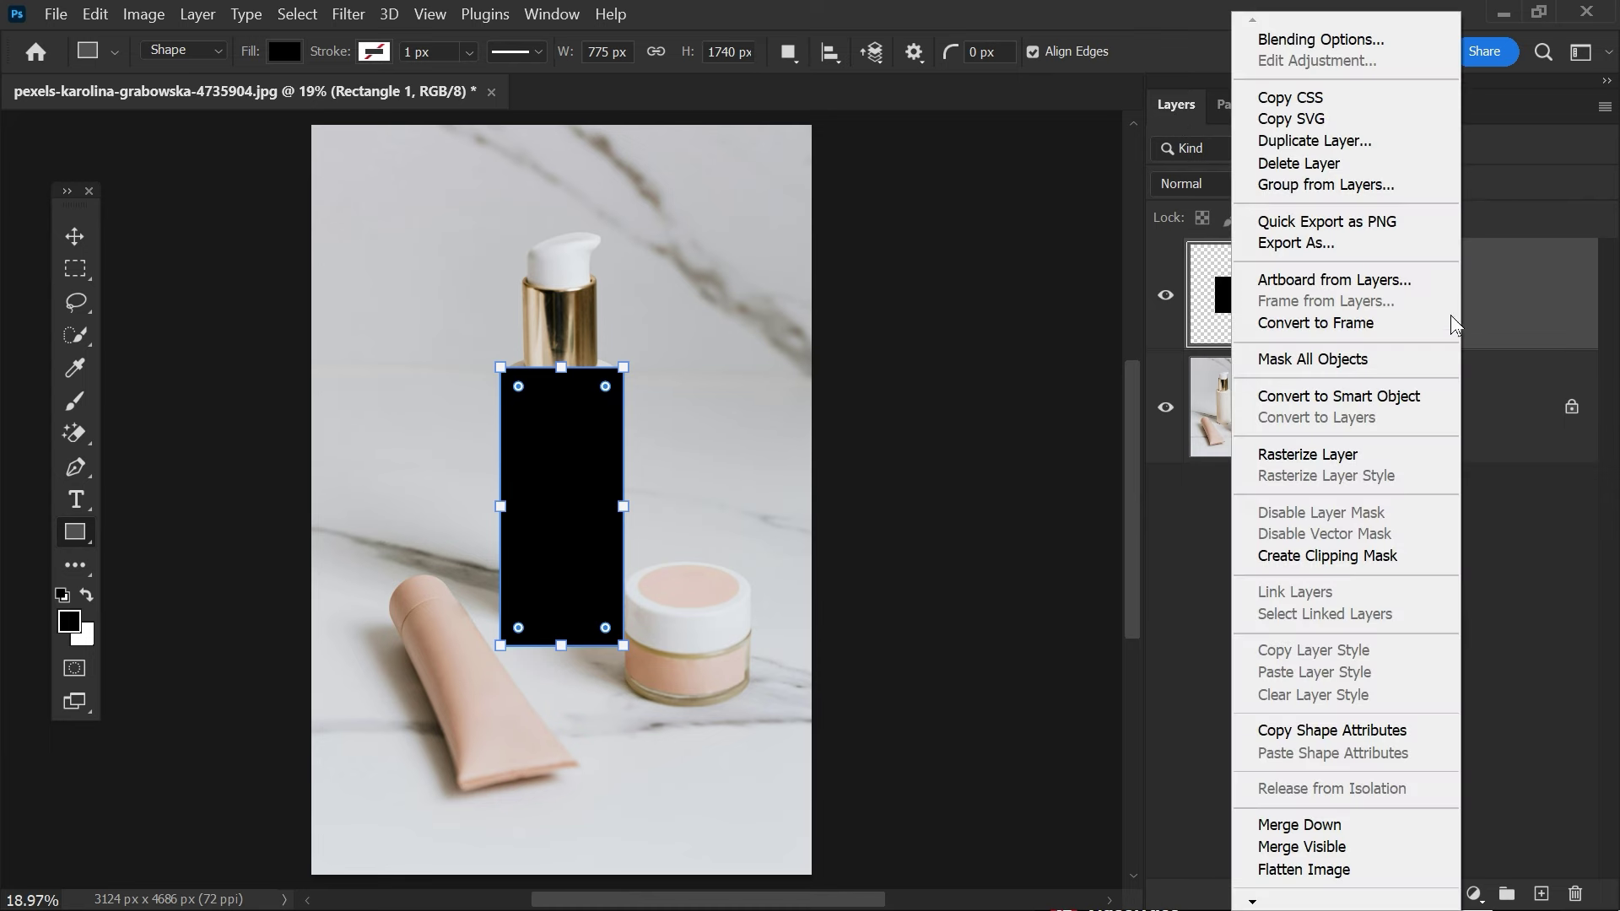
{"action": "left_click", "coordinate": [1432, 397]}
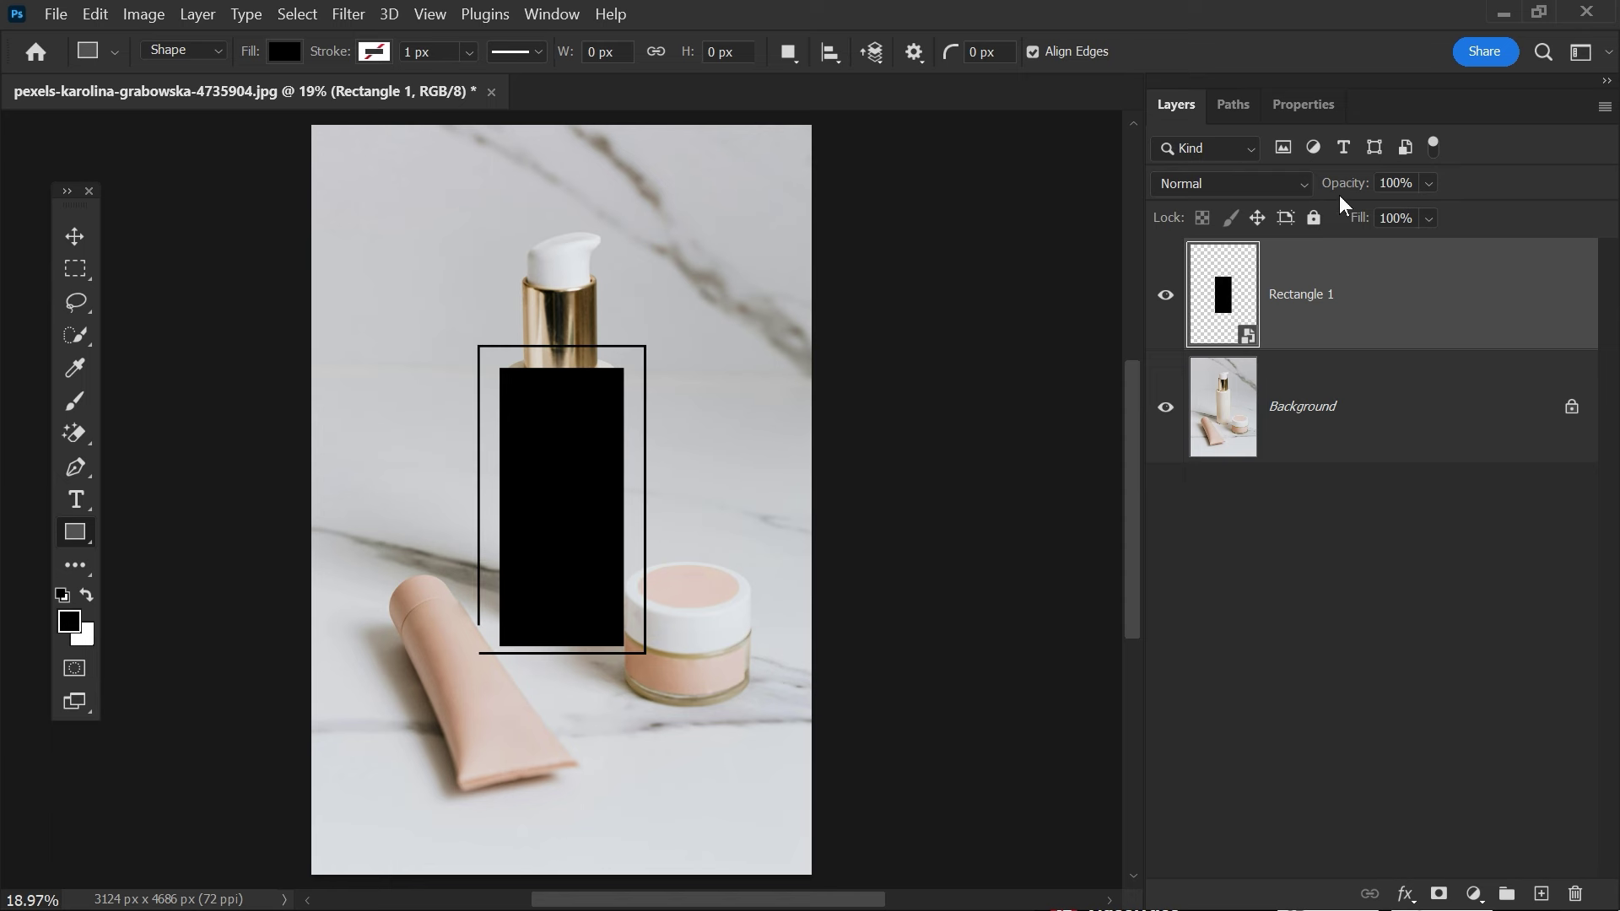
{"action": "left_click_drag", "start_coordinate": [1342, 187], "coordinate": [1253, 207]}
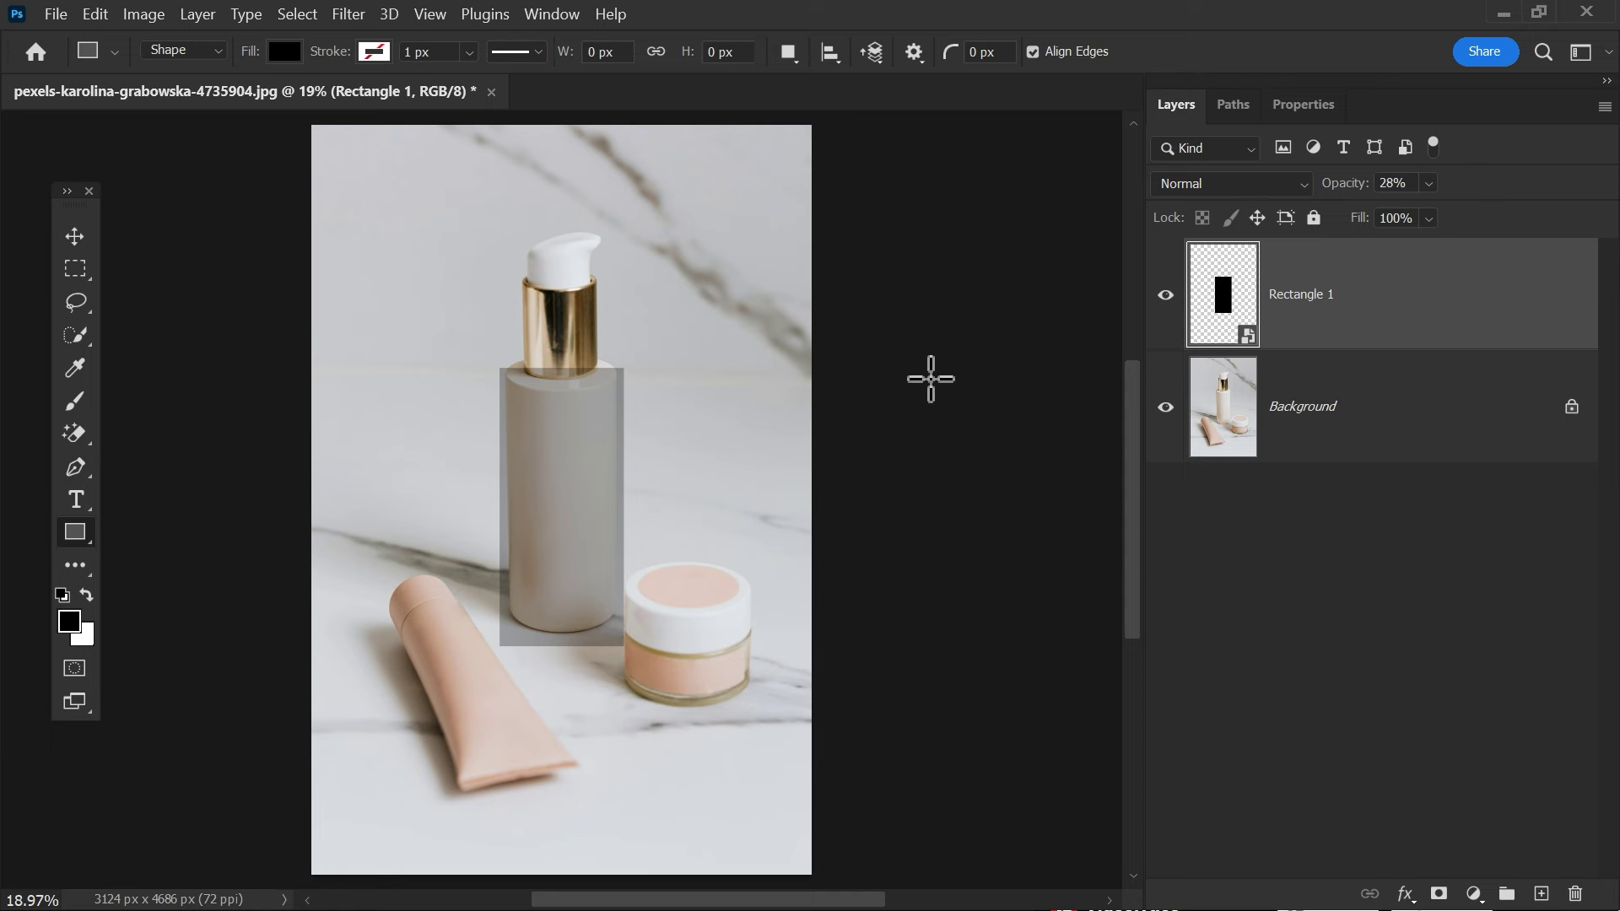
Warp the rectangle into a Cylinder shape fitted to the bottle's lower edge, width and end curves
{"action": "key", "text": "ctrl+t"}
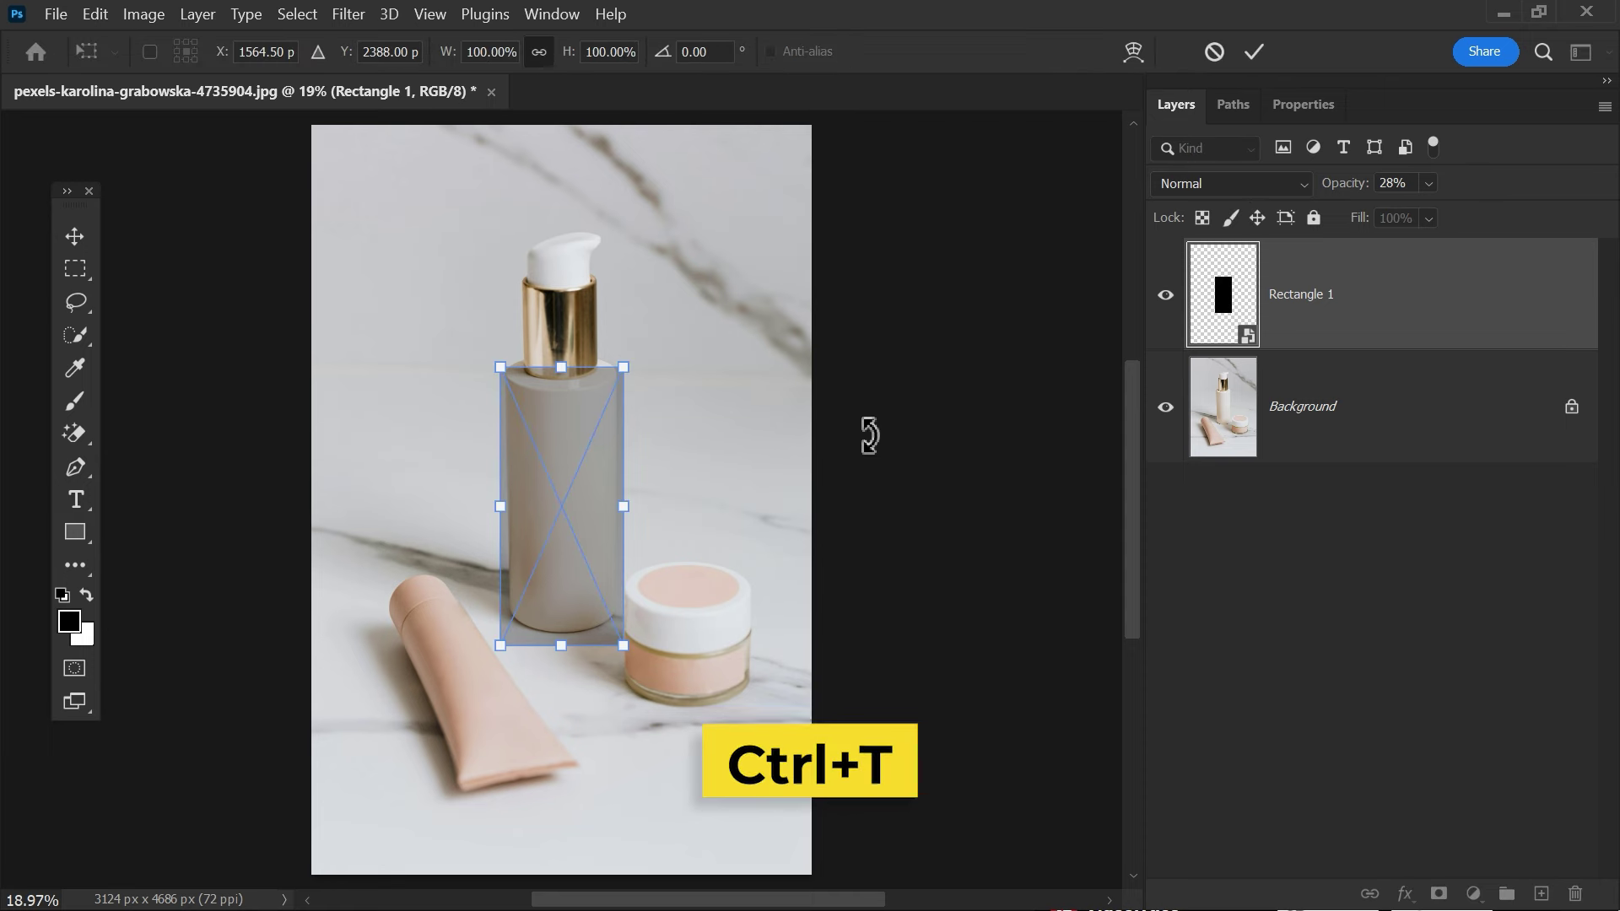
{"action": "left_click", "coordinate": [1133, 54]}
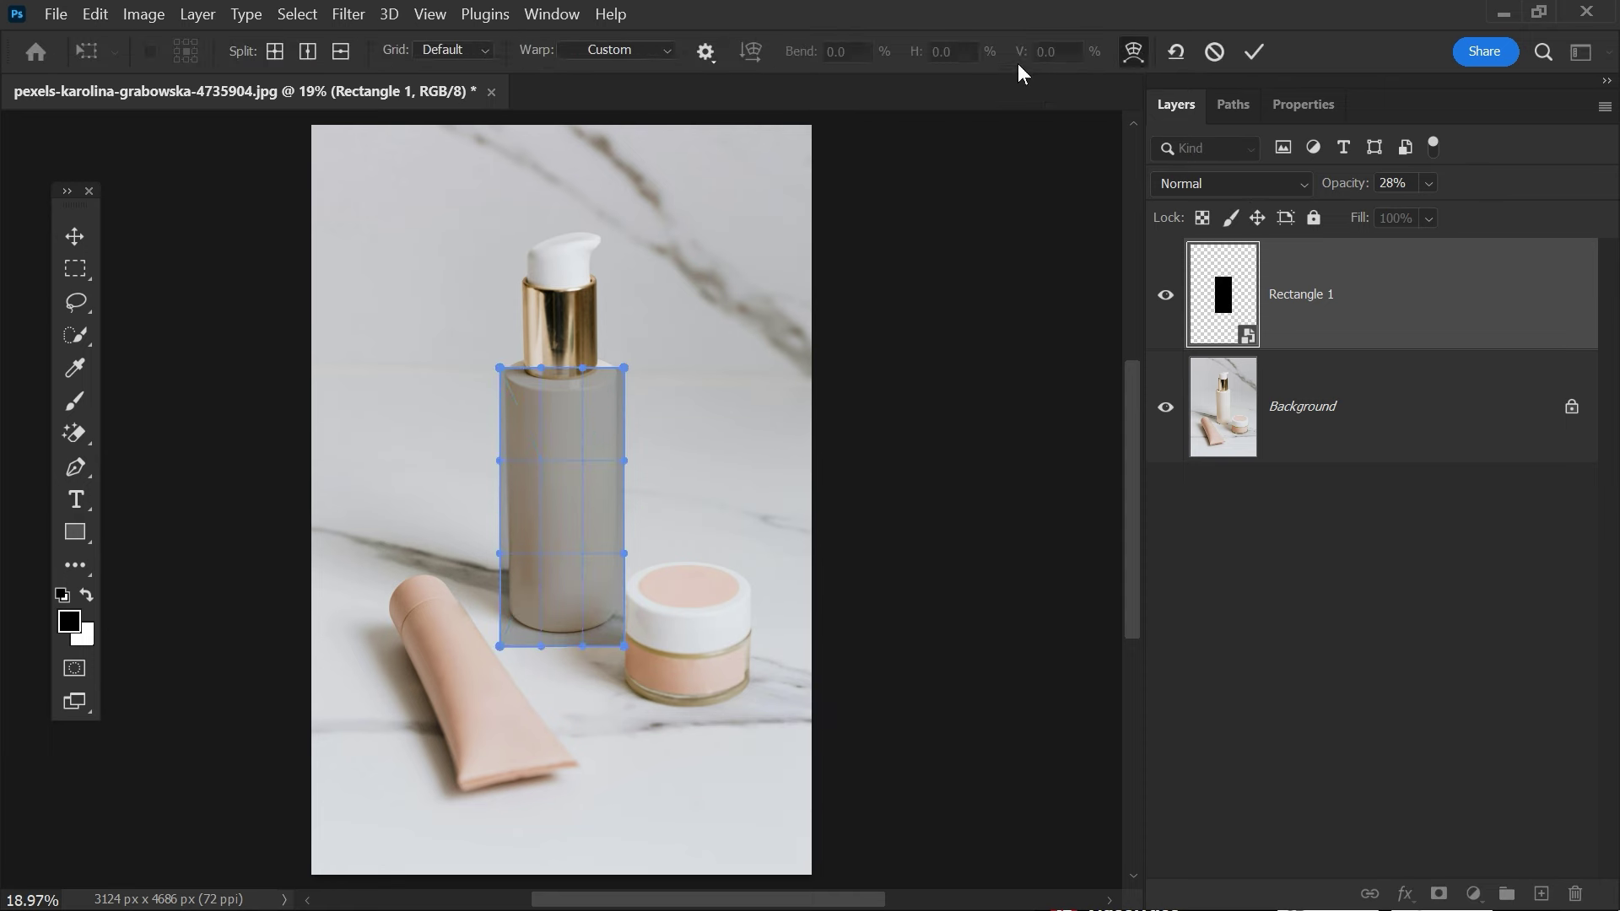
{"action": "left_click", "coordinate": [655, 53]}
{"action": "left_click", "coordinate": [646, 498]}
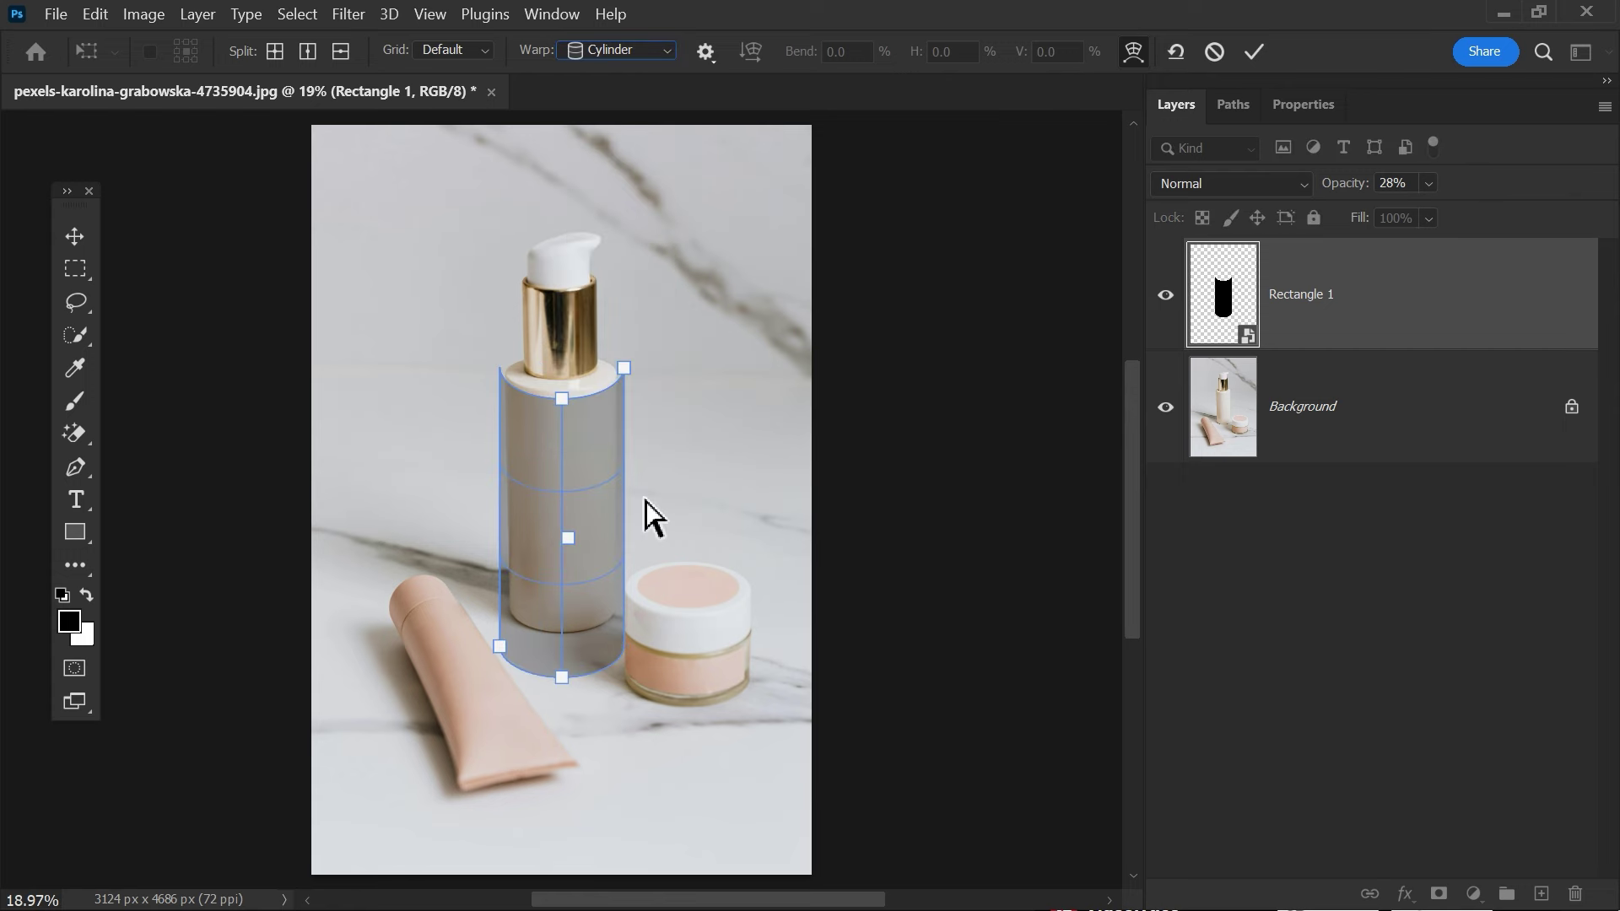
{"action": "key", "text": "ctrl+plus"}
{"action": "key", "text": "ctrl+plus"}
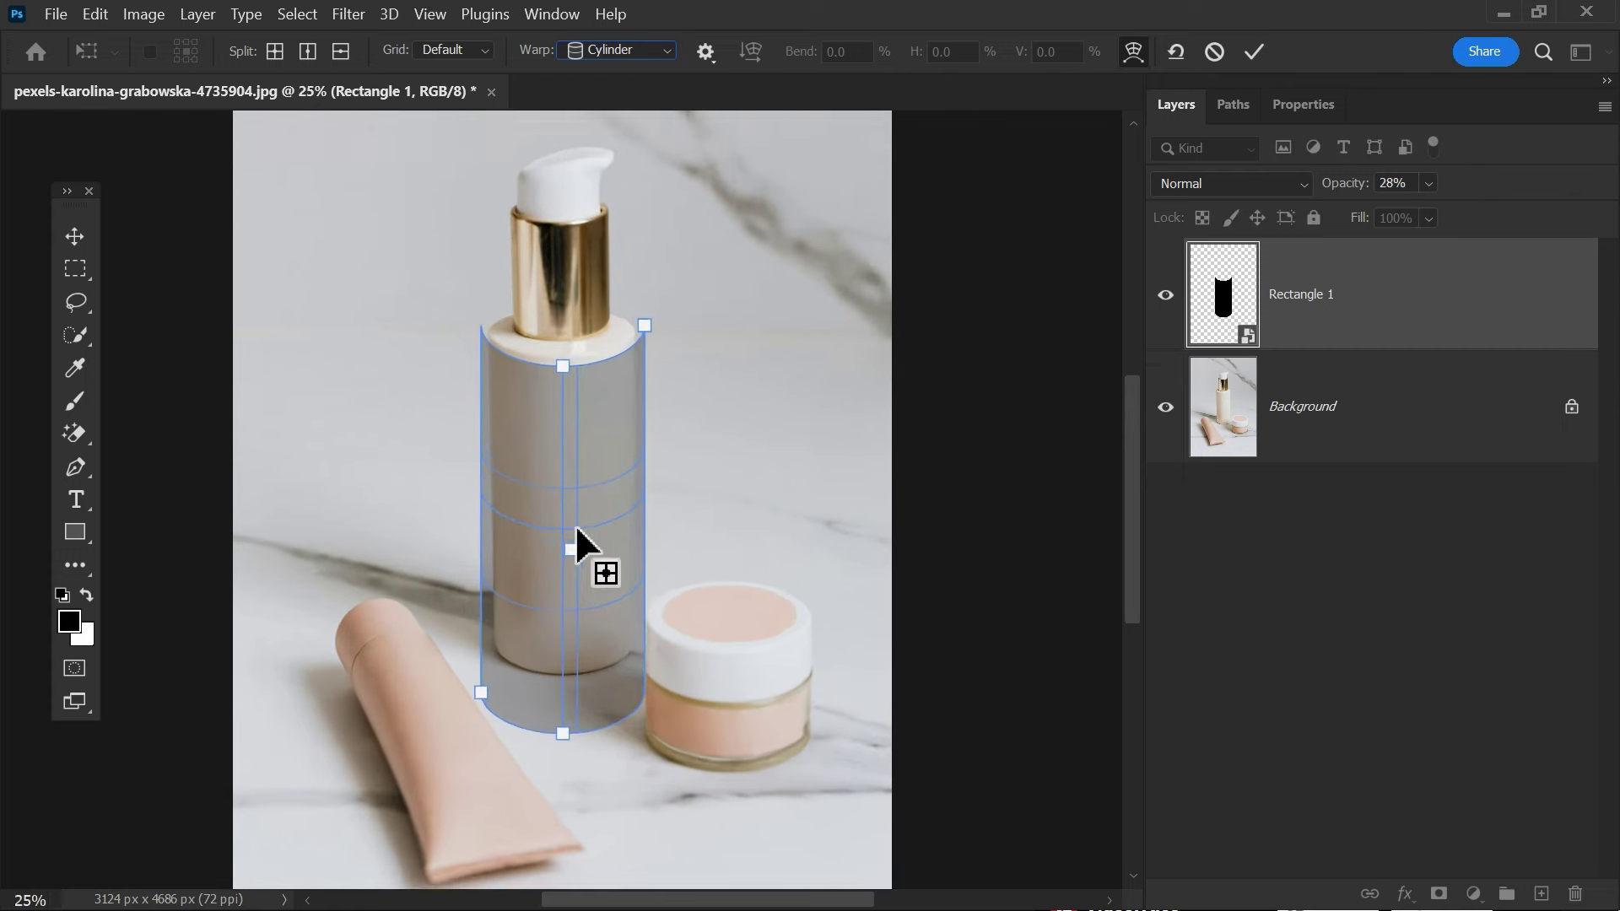
{"action": "left_click_drag", "start_coordinate": [454, 756], "coordinate": [471, 687]}
{"action": "left_click_drag", "start_coordinate": [671, 268], "coordinate": [657, 268]}
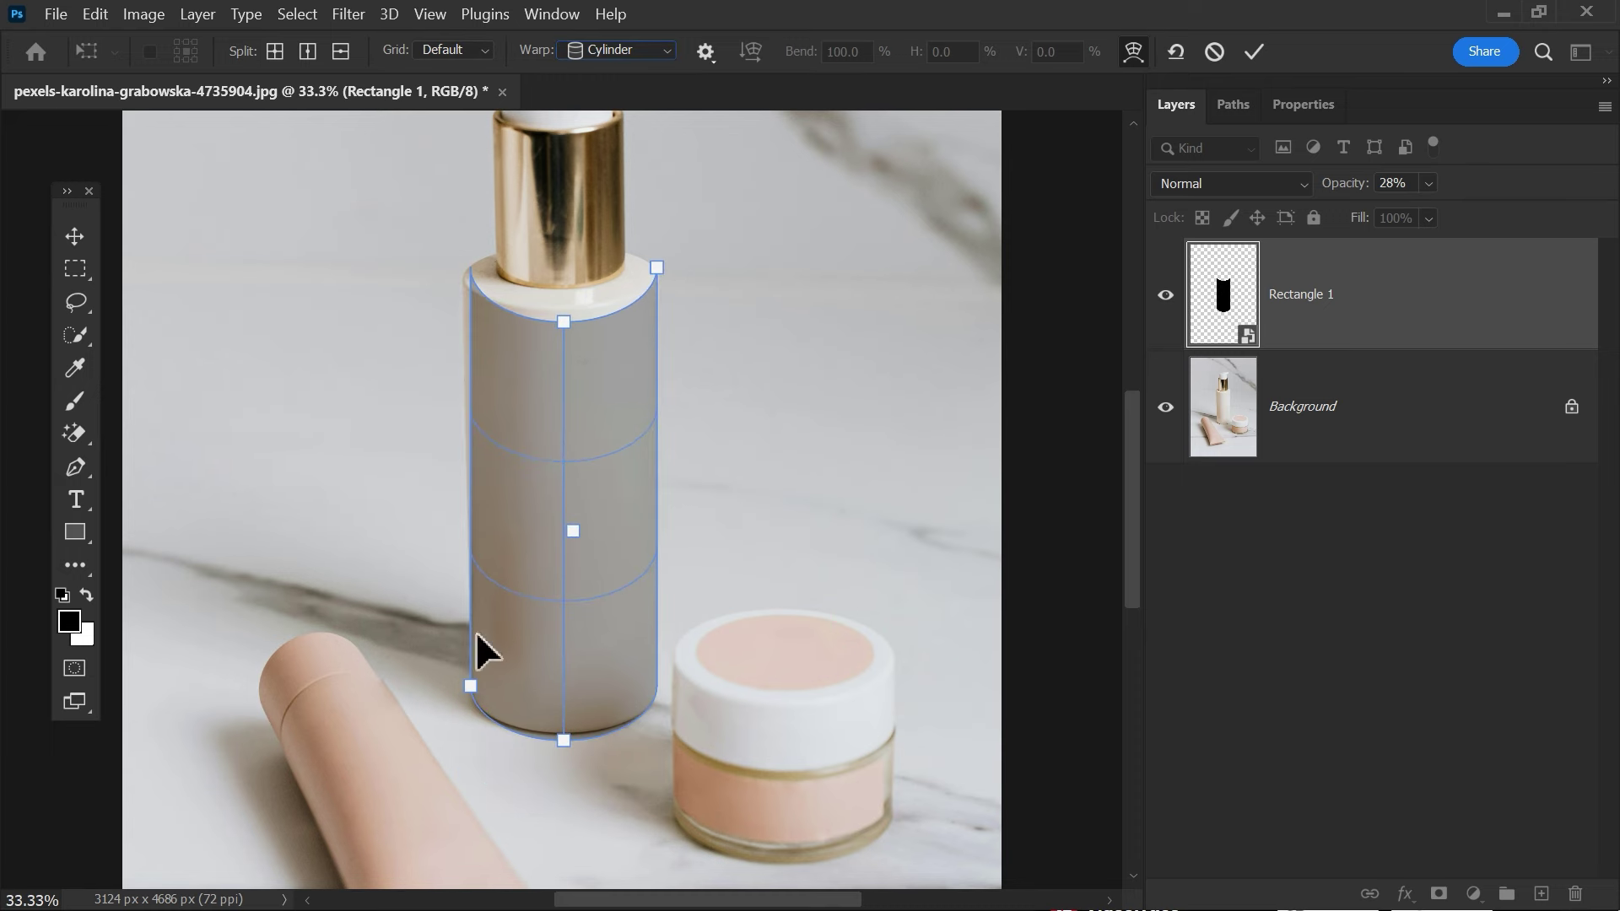
{"action": "left_click_drag", "start_coordinate": [564, 322], "coordinate": [566, 310]}
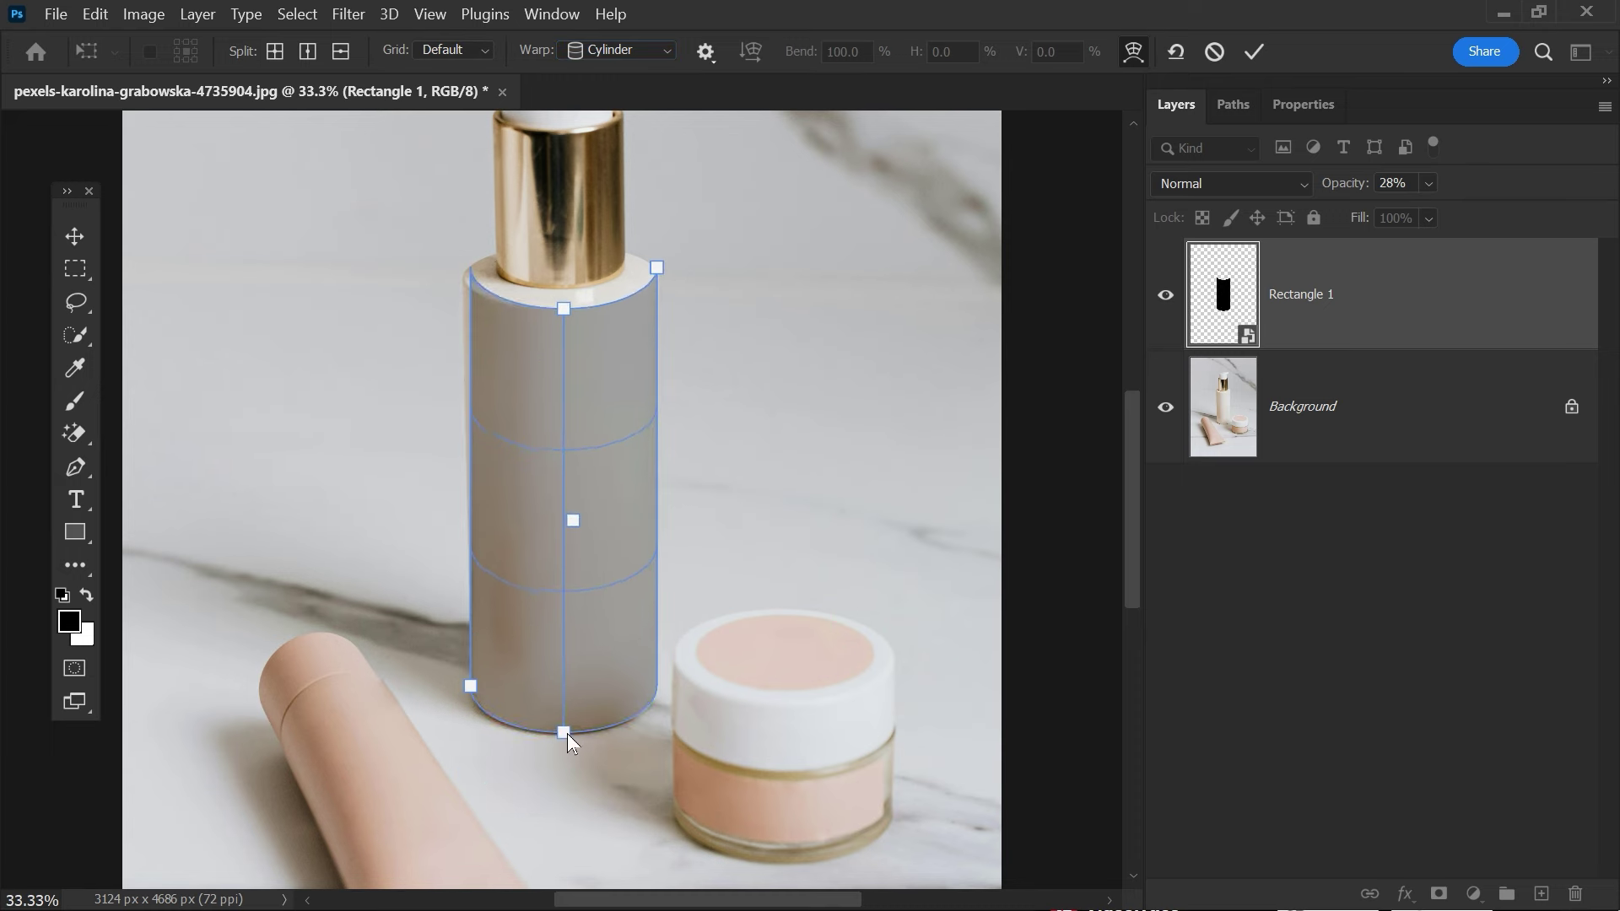
Distort the top-left corner onto the bottle edge, commit the transform, and restore 100% opacity
{"action": "key", "text": "ctrl+t"}
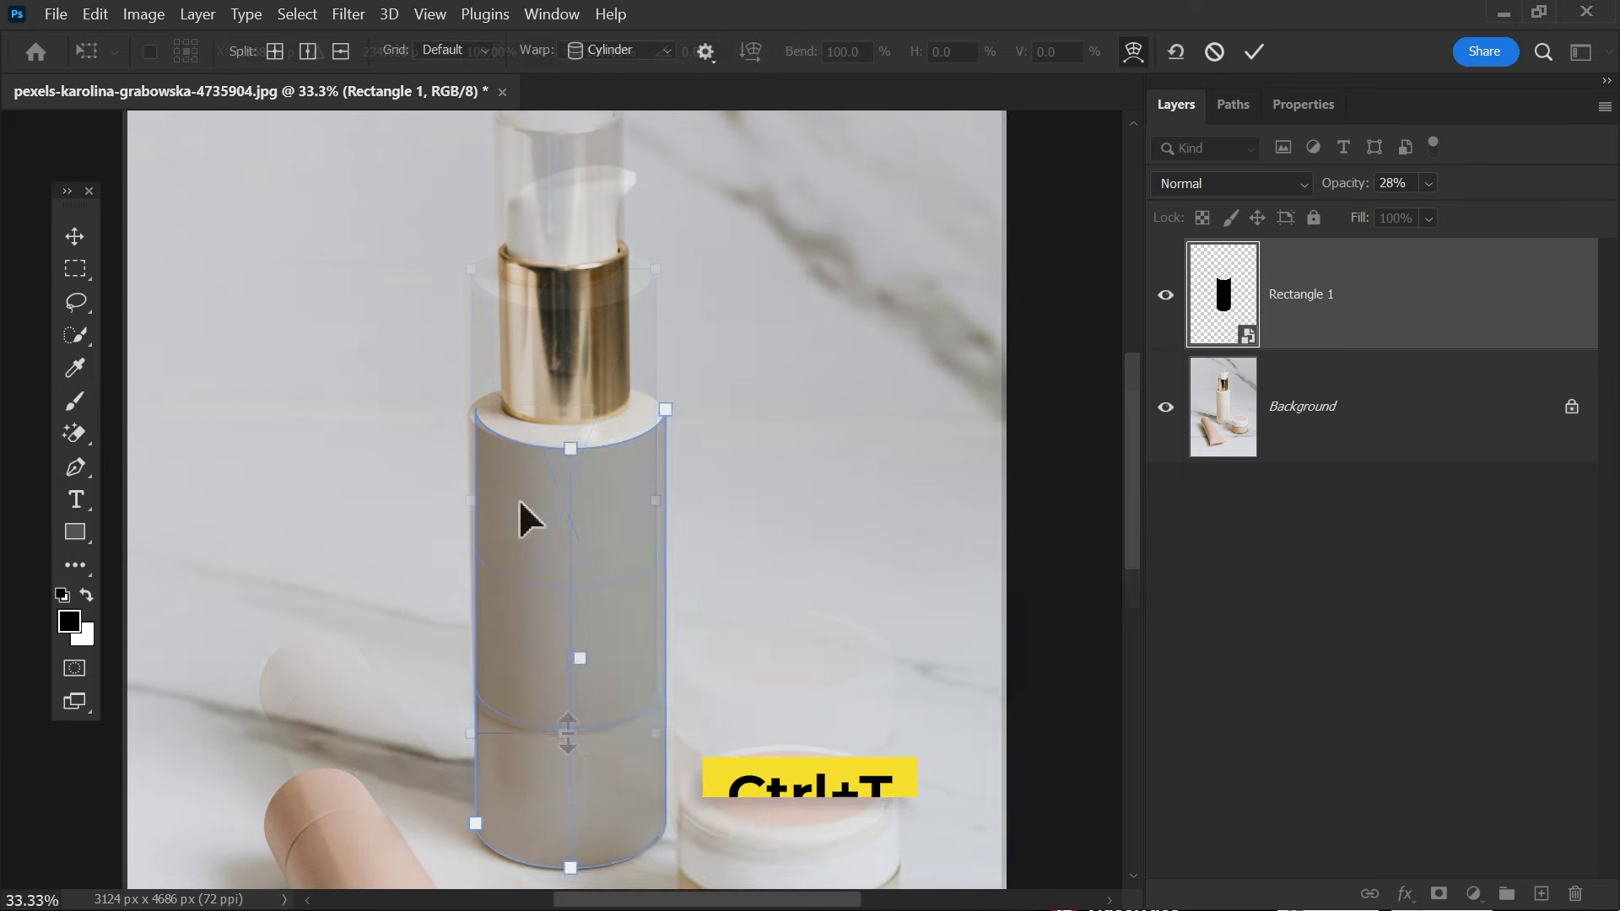
{"action": "right_click", "coordinate": [520, 504]}
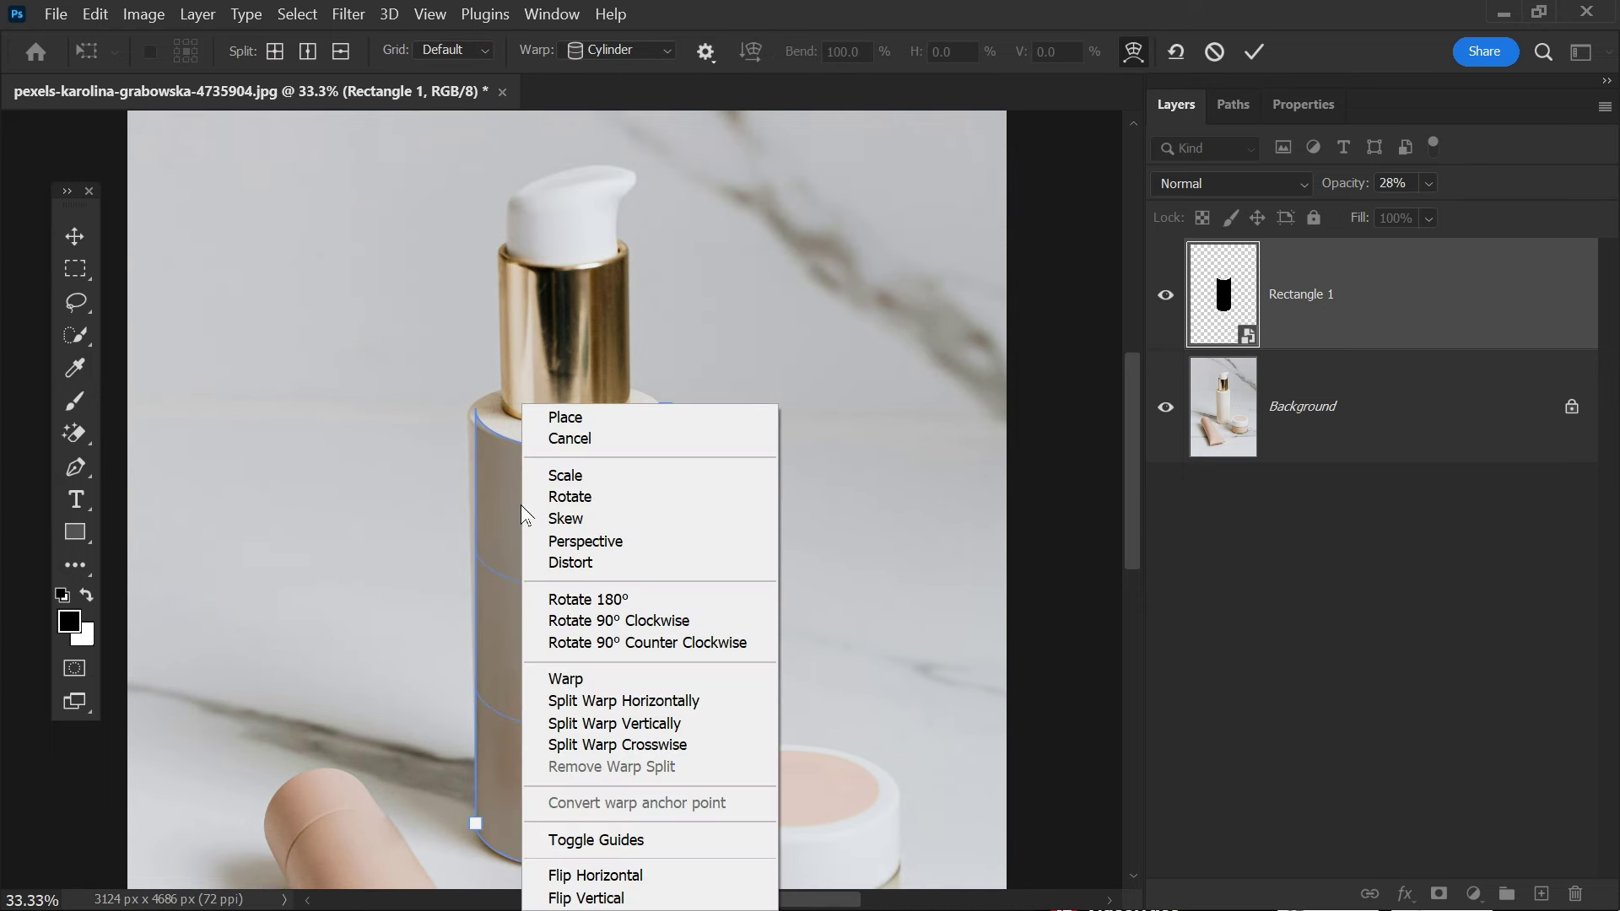
{"action": "left_click", "coordinate": [598, 563]}
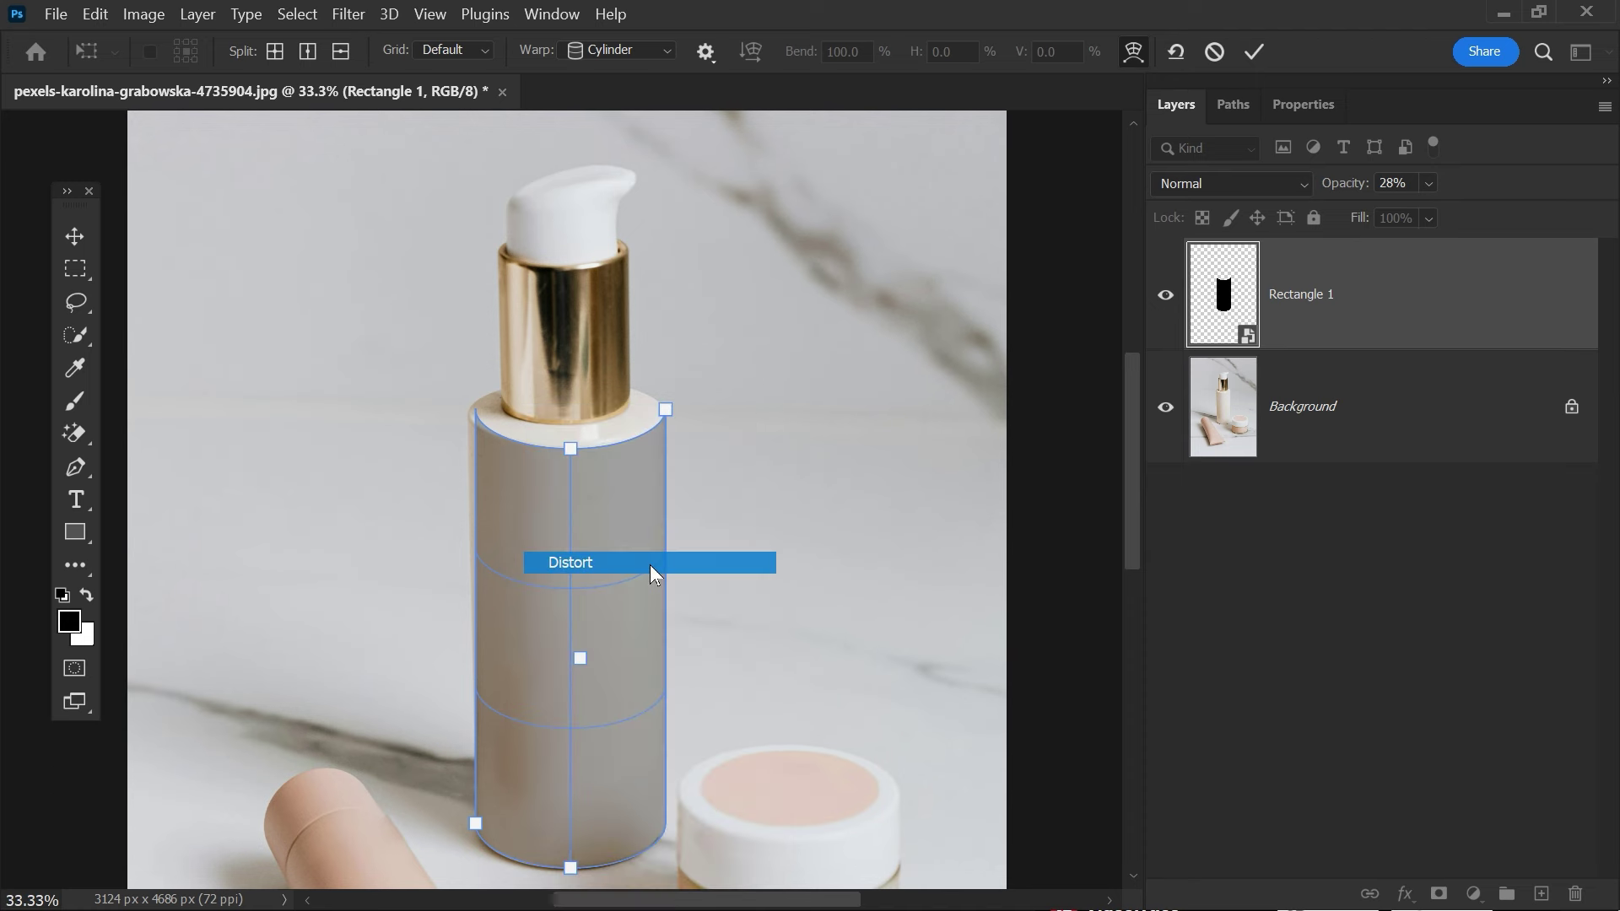
{"action": "left_click_drag", "start_coordinate": [476, 410], "coordinate": [468, 409]}
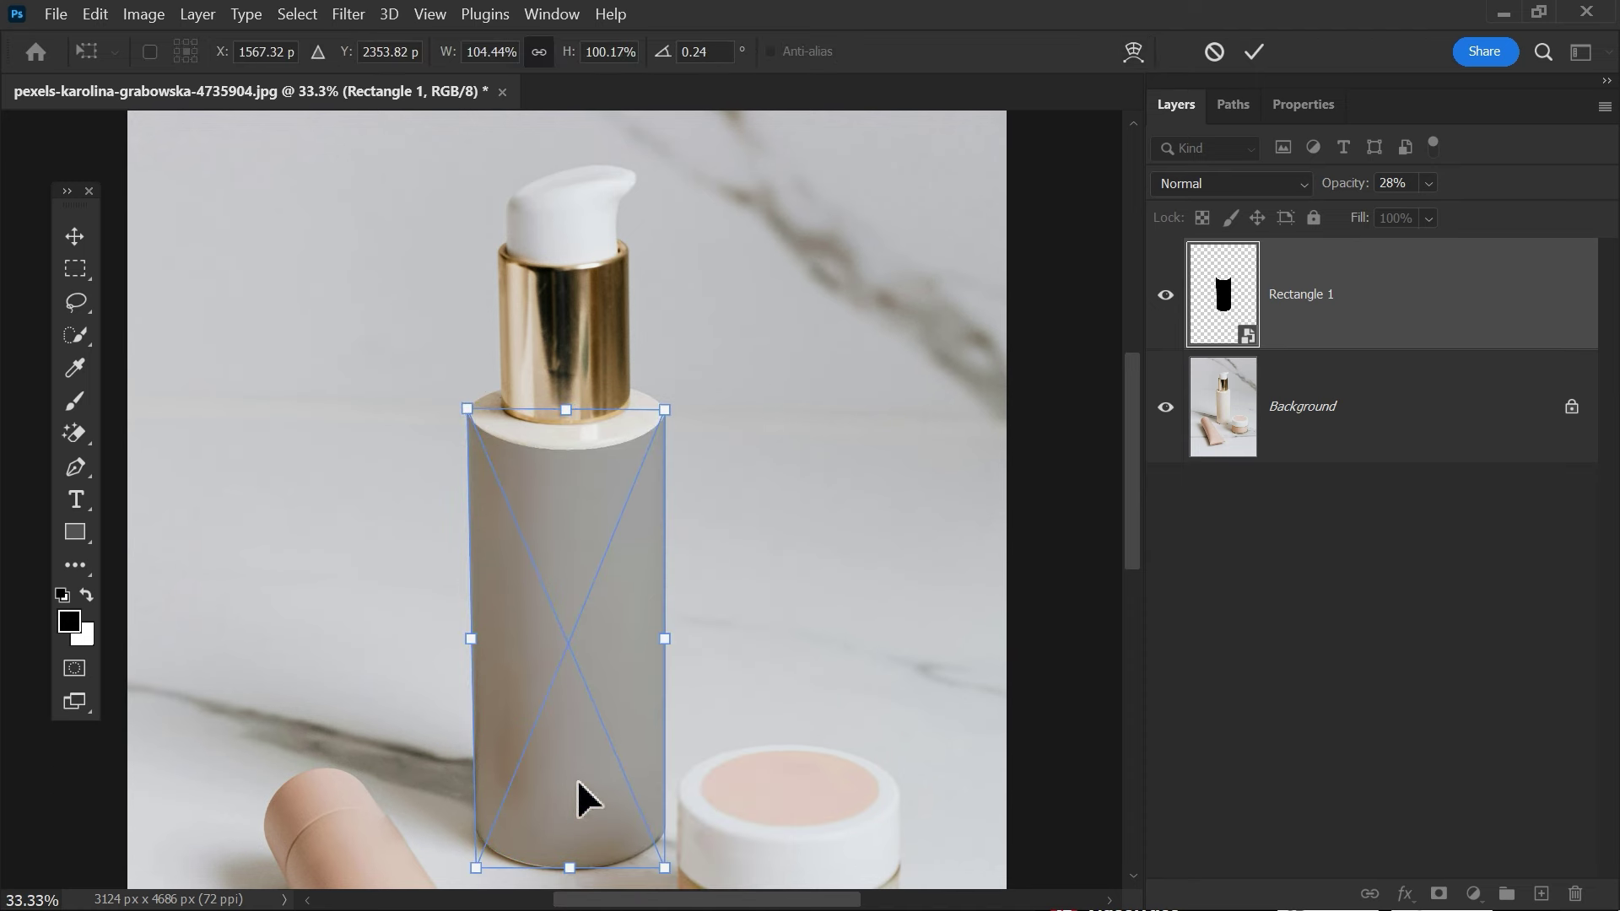
{"action": "key", "text": "Return"}
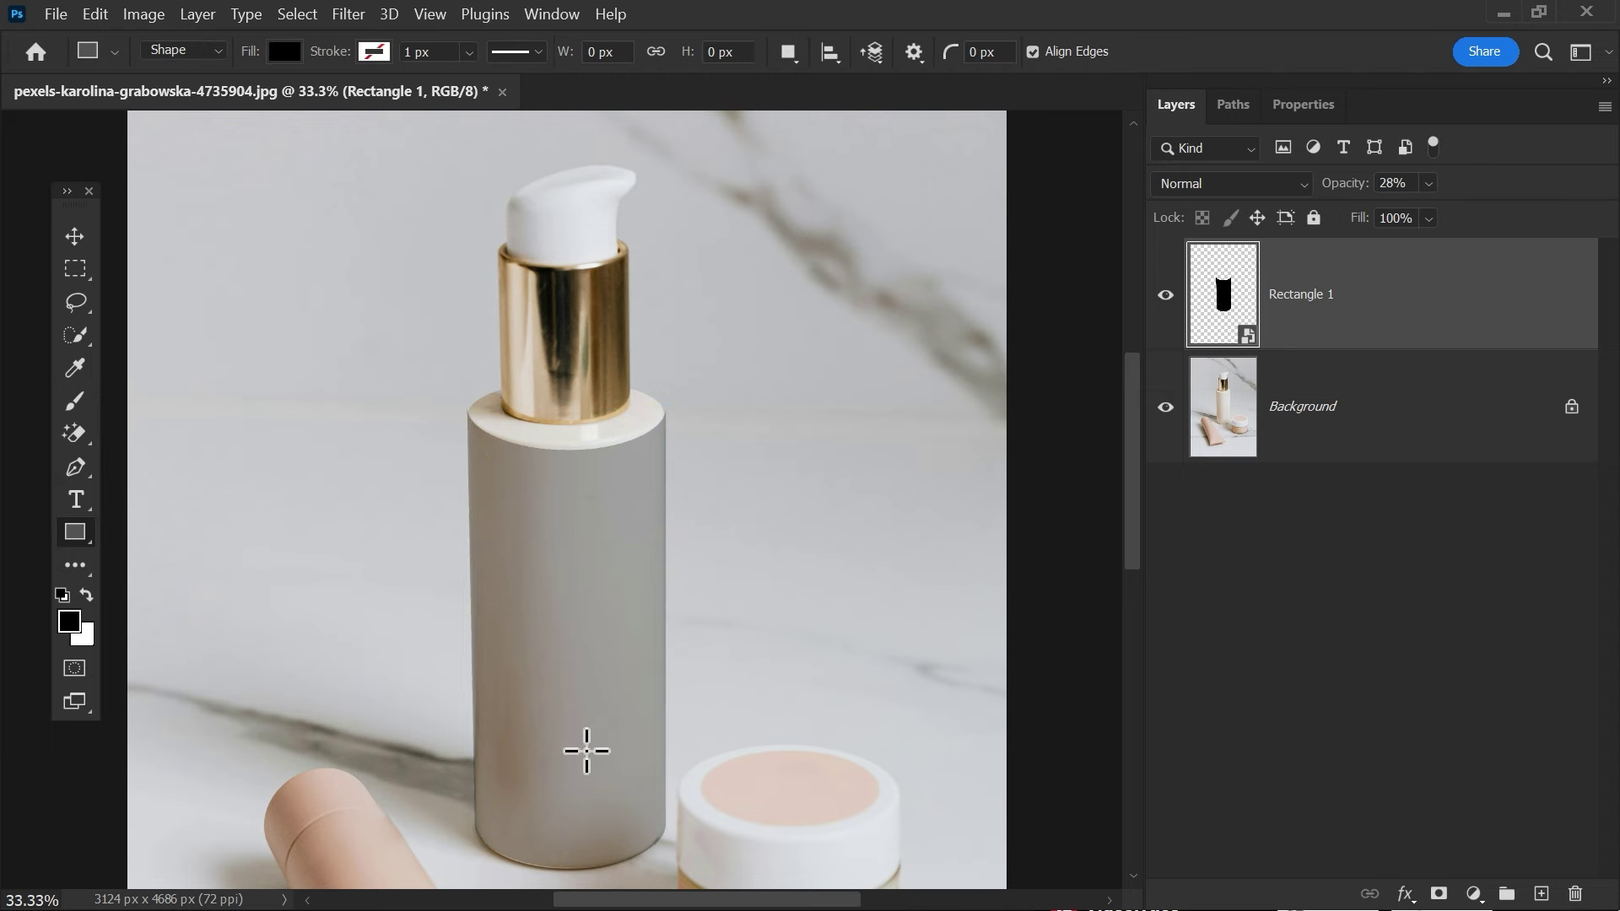
{"action": "left_click_drag", "start_coordinate": [1348, 203], "coordinate": [1550, 199]}
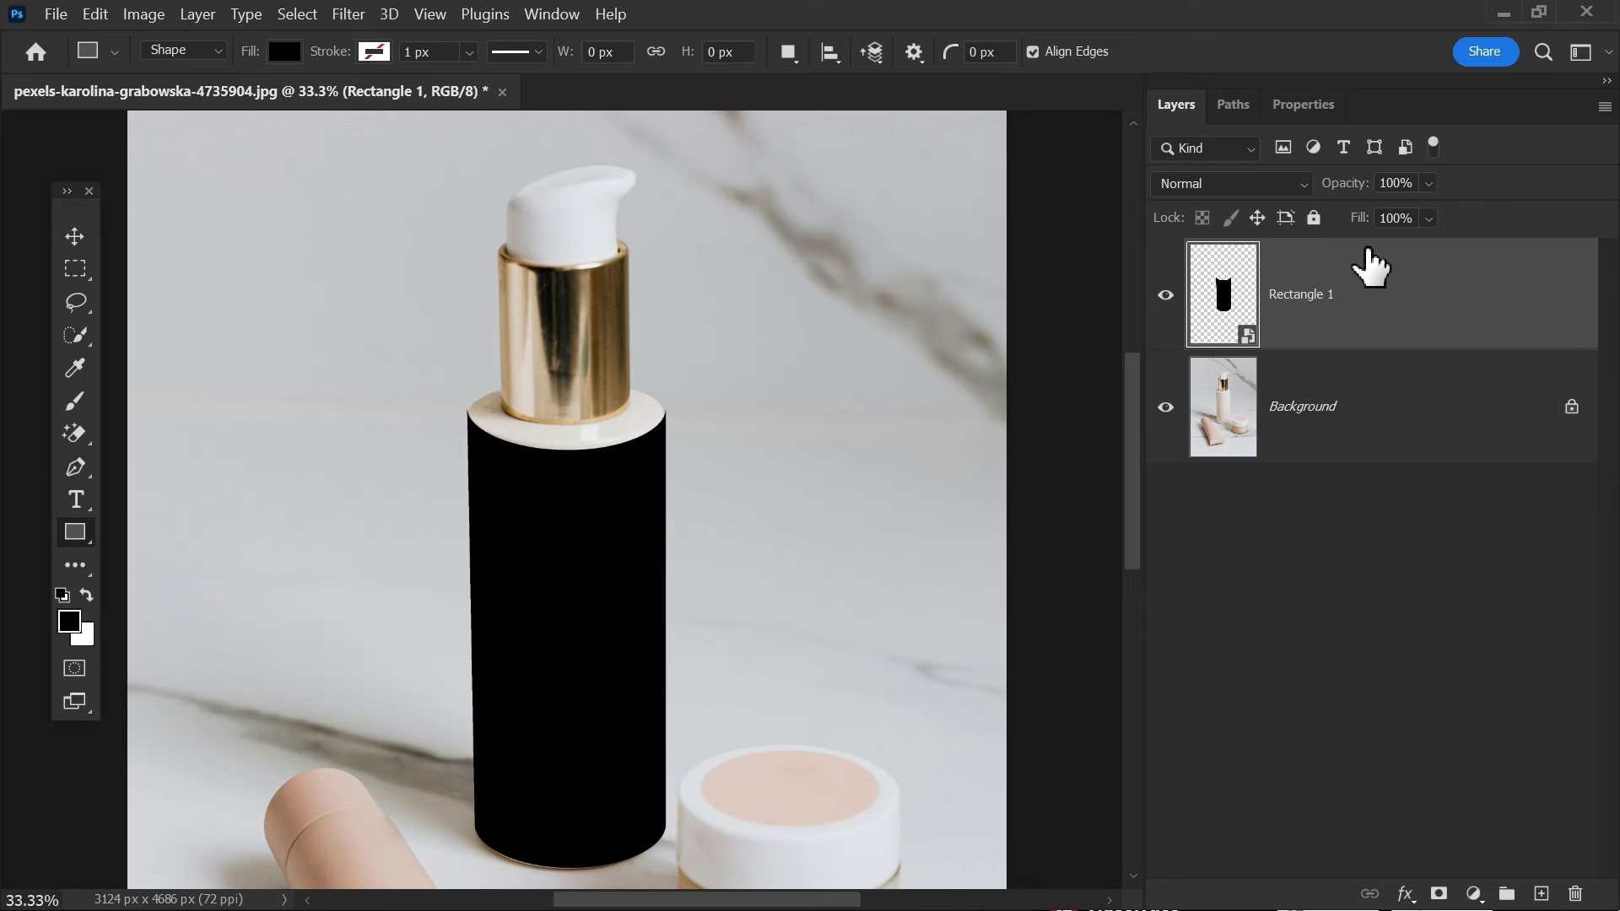
Place the floral pattern image embedded inside the Rectangle 1 smart object, scale it to cover, and save
{"action": "double_click", "coordinate": [1223, 325]}
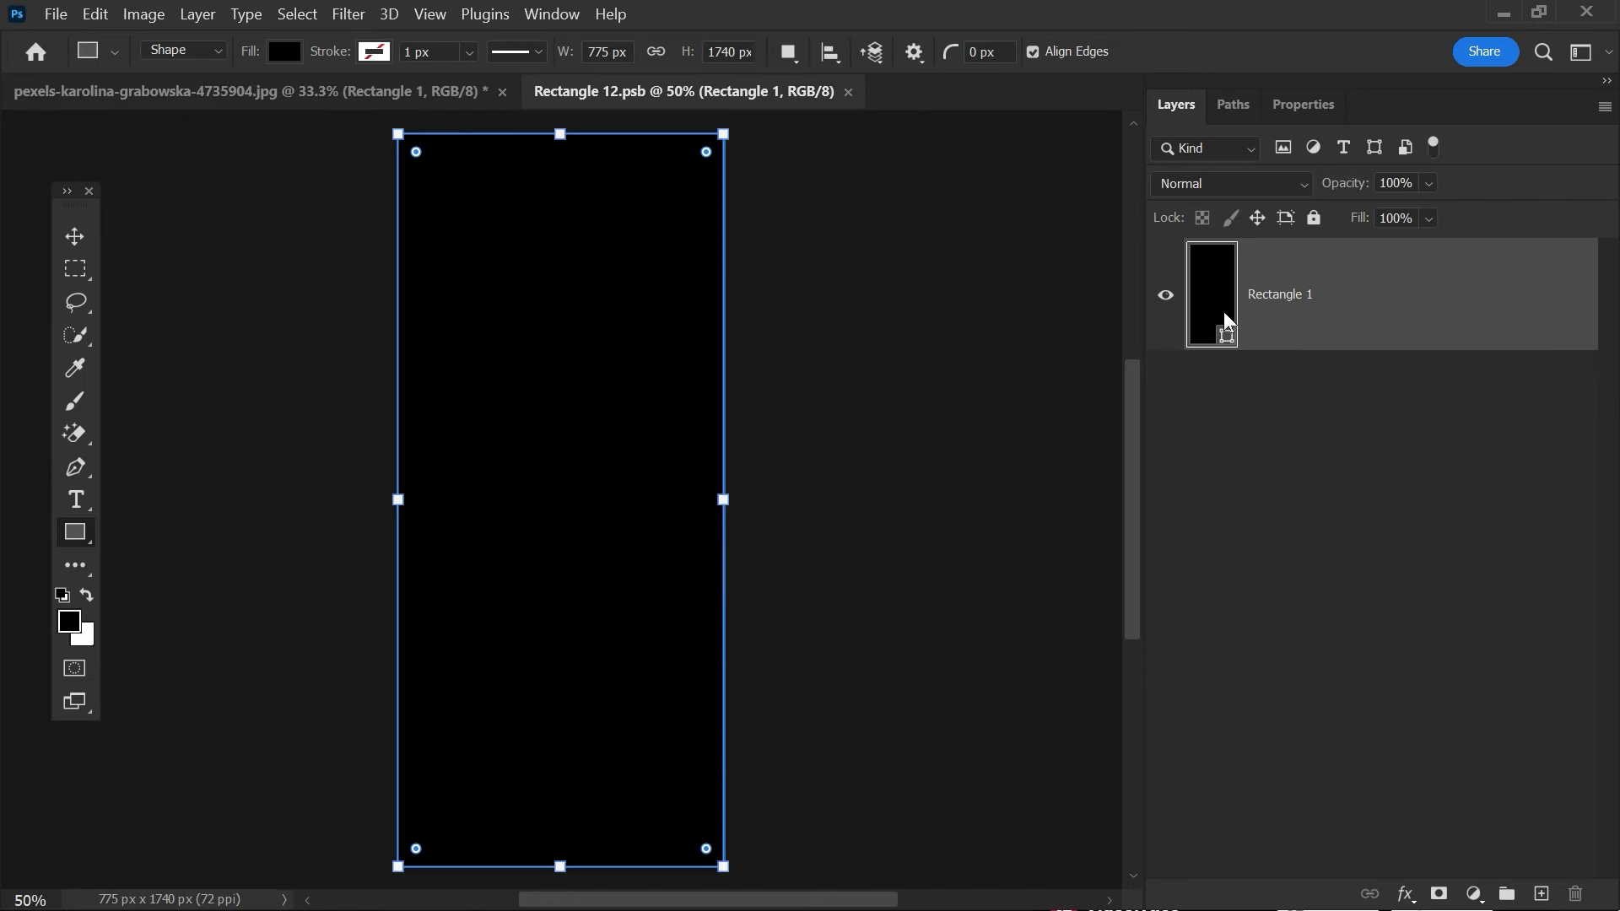
{"action": "left_click", "coordinate": [55, 14]}
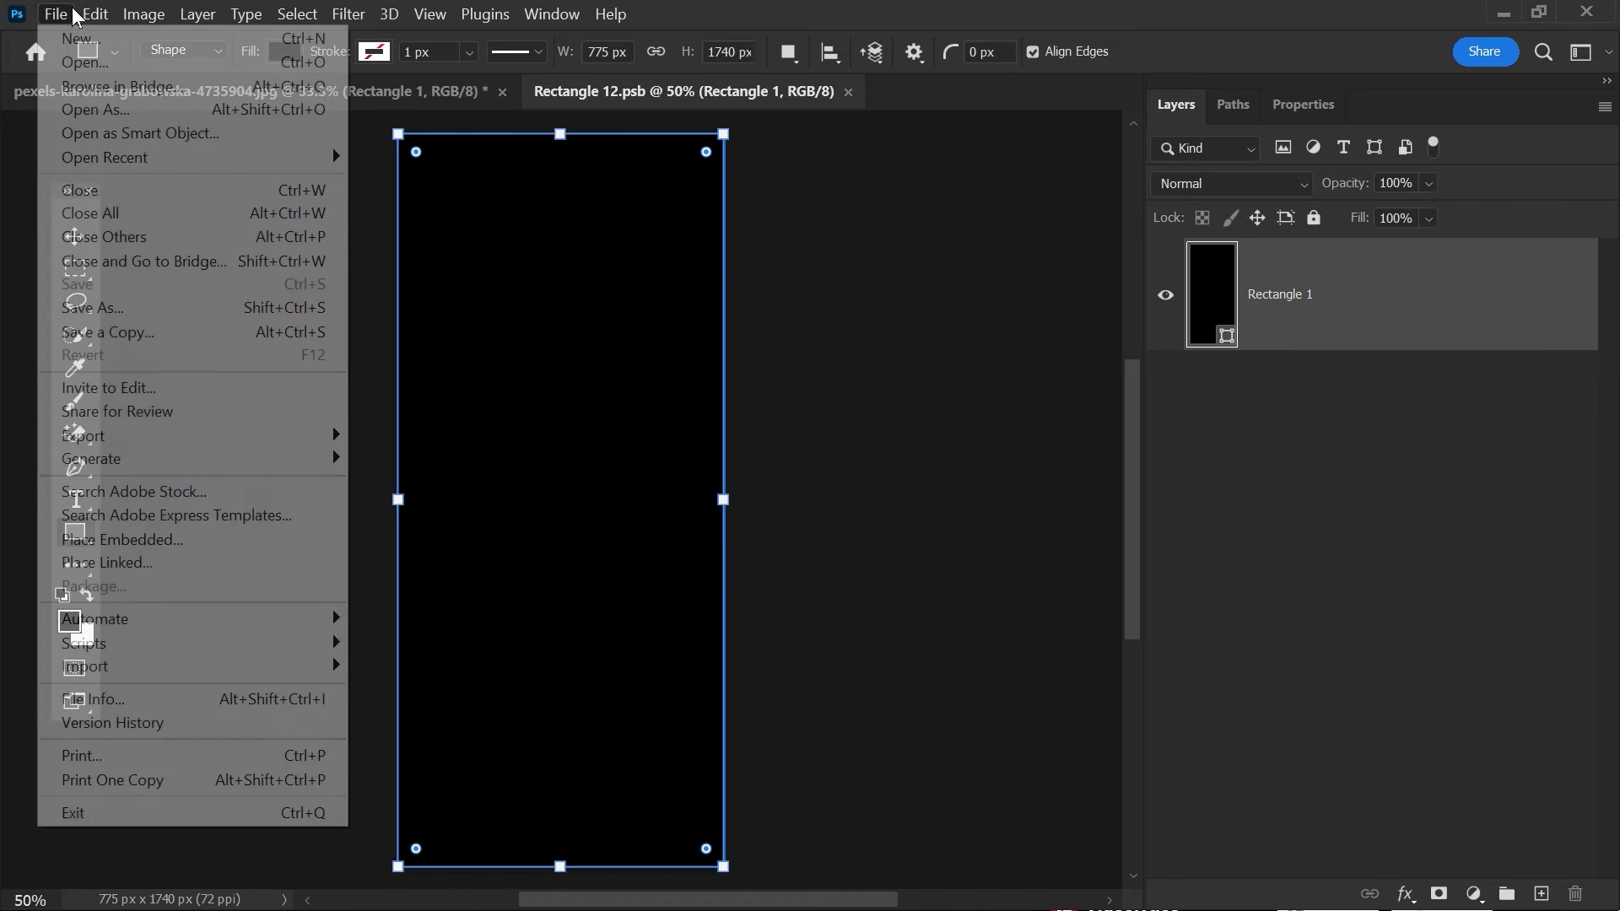
{"action": "left_click", "coordinate": [166, 543]}
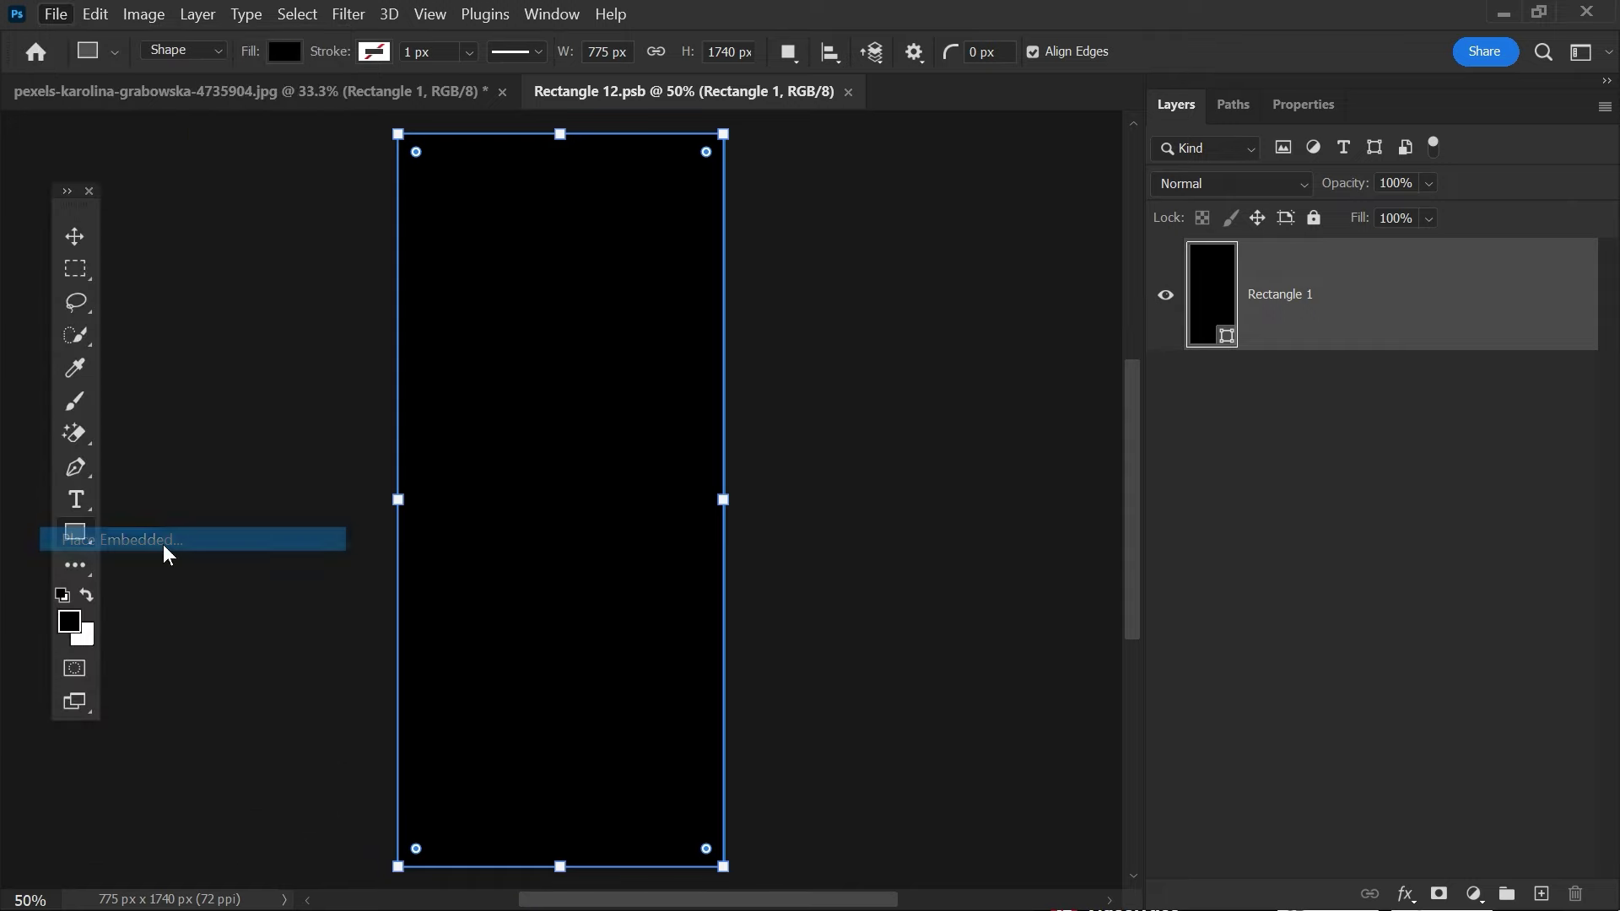
{"action": "double_click", "coordinate": [337, 278]}
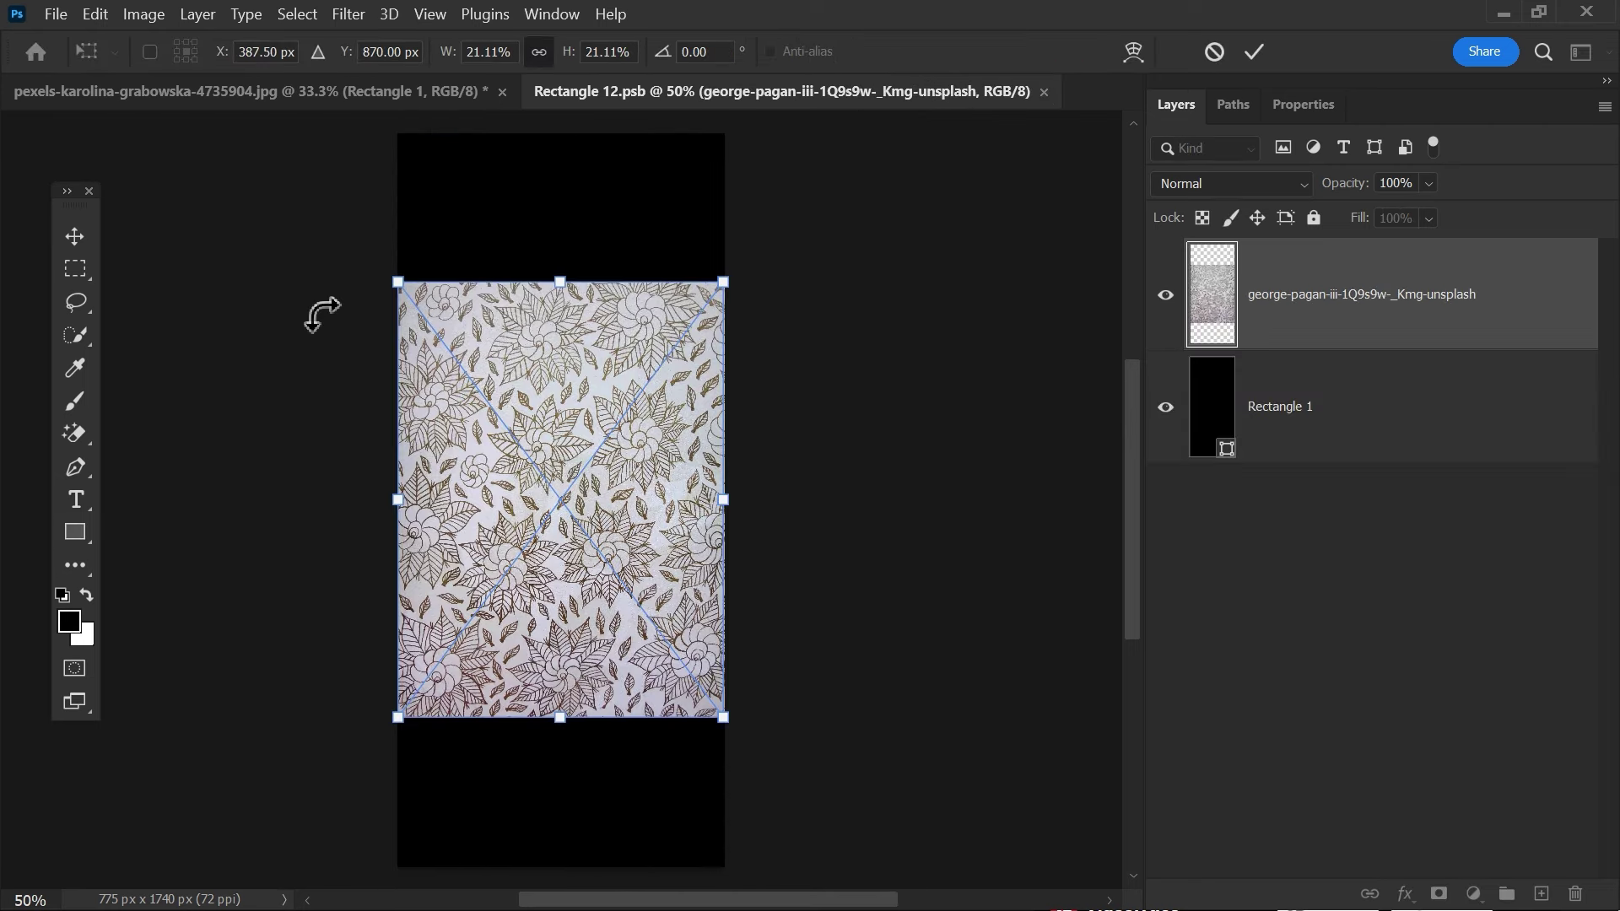
{"action": "left_click_drag", "start_coordinate": [723, 499], "coordinate": [878, 568]}
{"action": "key", "text": "ctrl+s"}
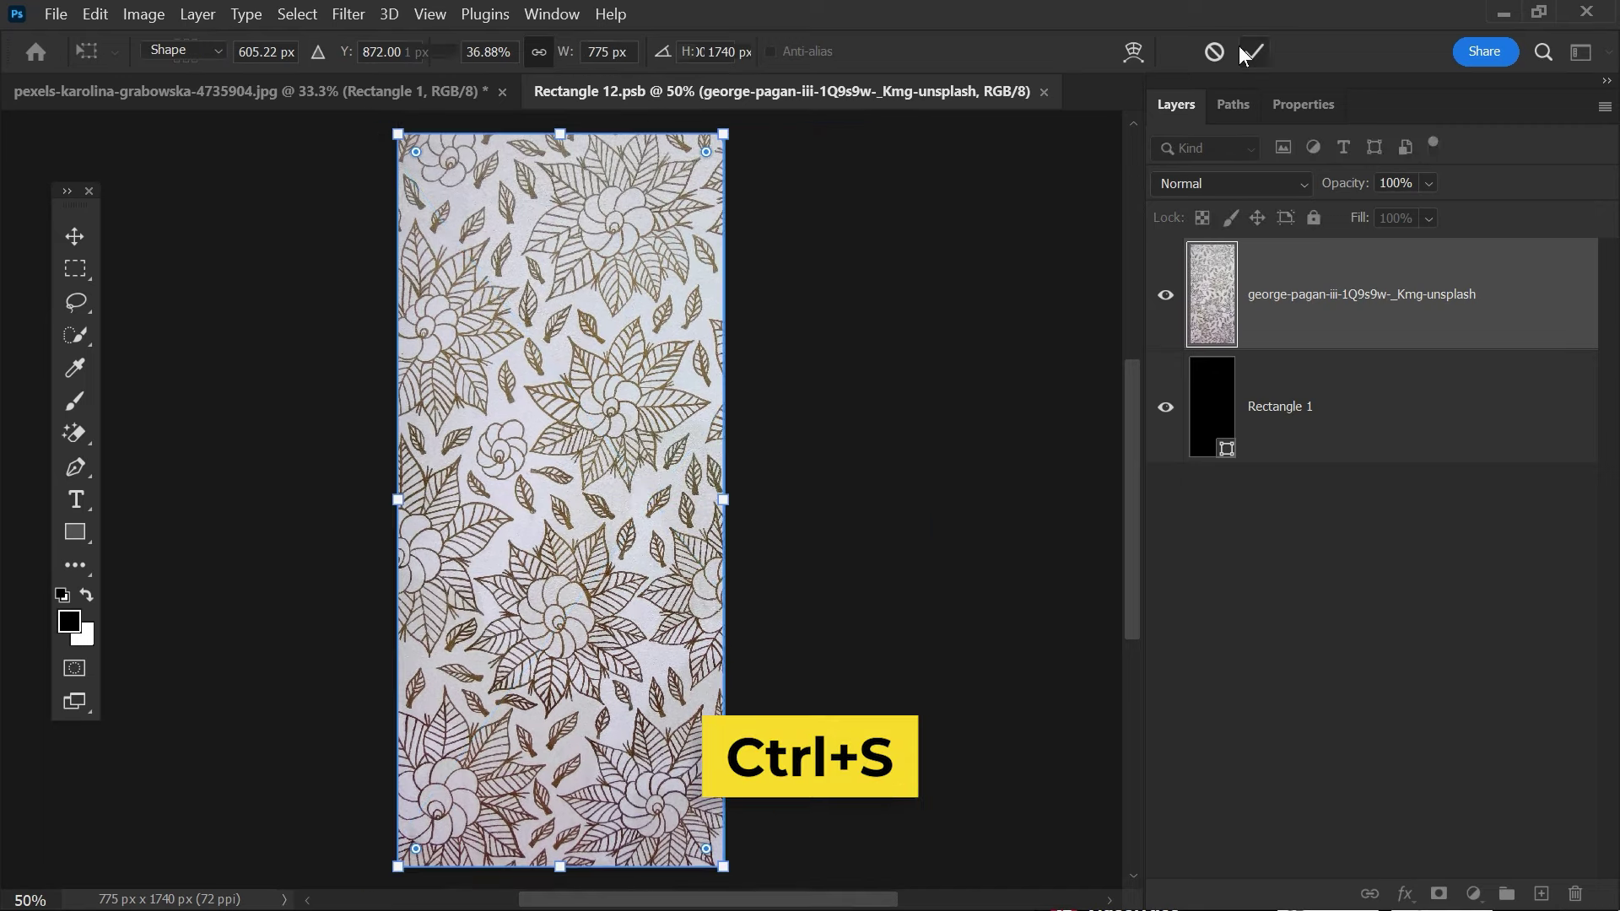
{"action": "left_click", "coordinate": [1251, 52]}
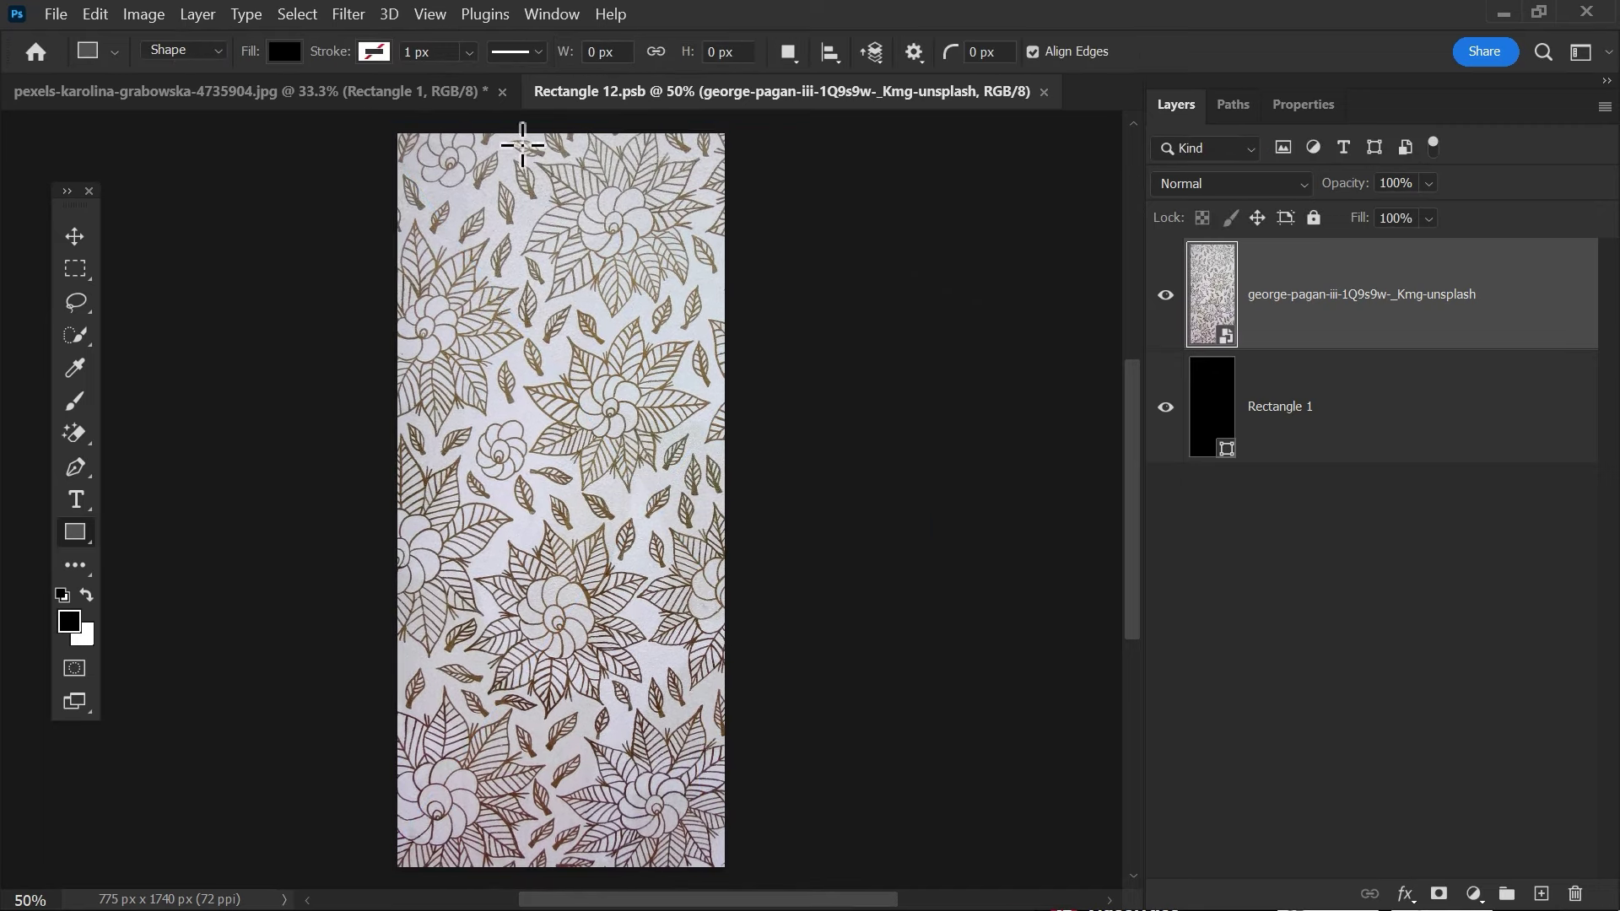
{"action": "left_click", "coordinate": [437, 106]}
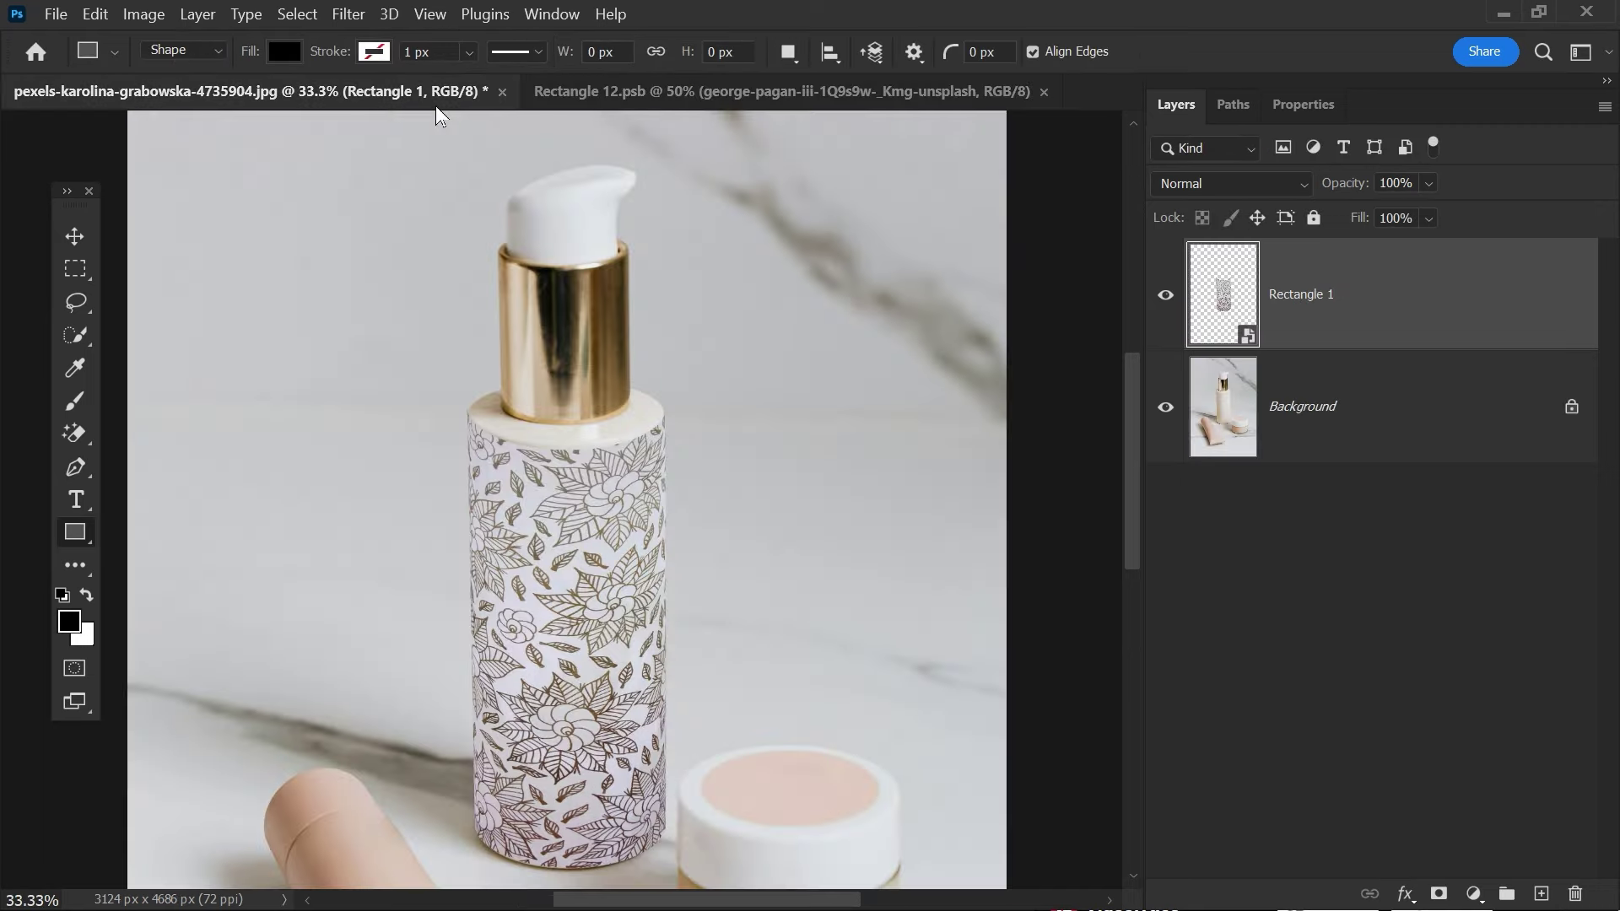
Set the Rectangle 1 pattern layer's blend mode to Multiply and zoom in on the bottle
{"action": "key", "text": "ctrl+0"}
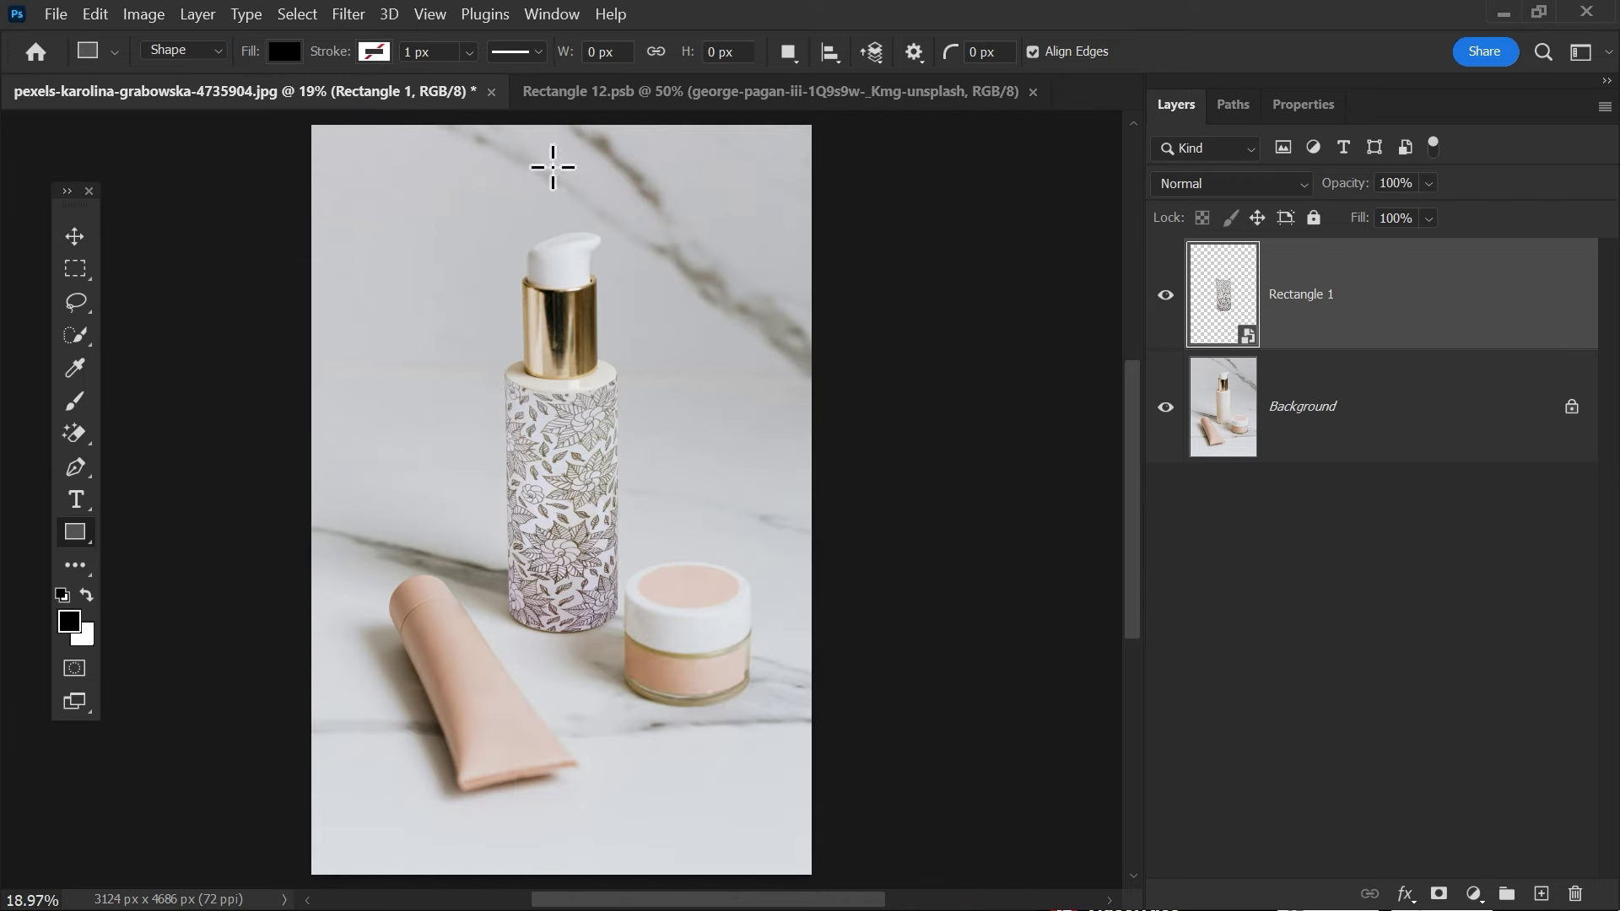
{"action": "left_click", "coordinate": [1259, 187]}
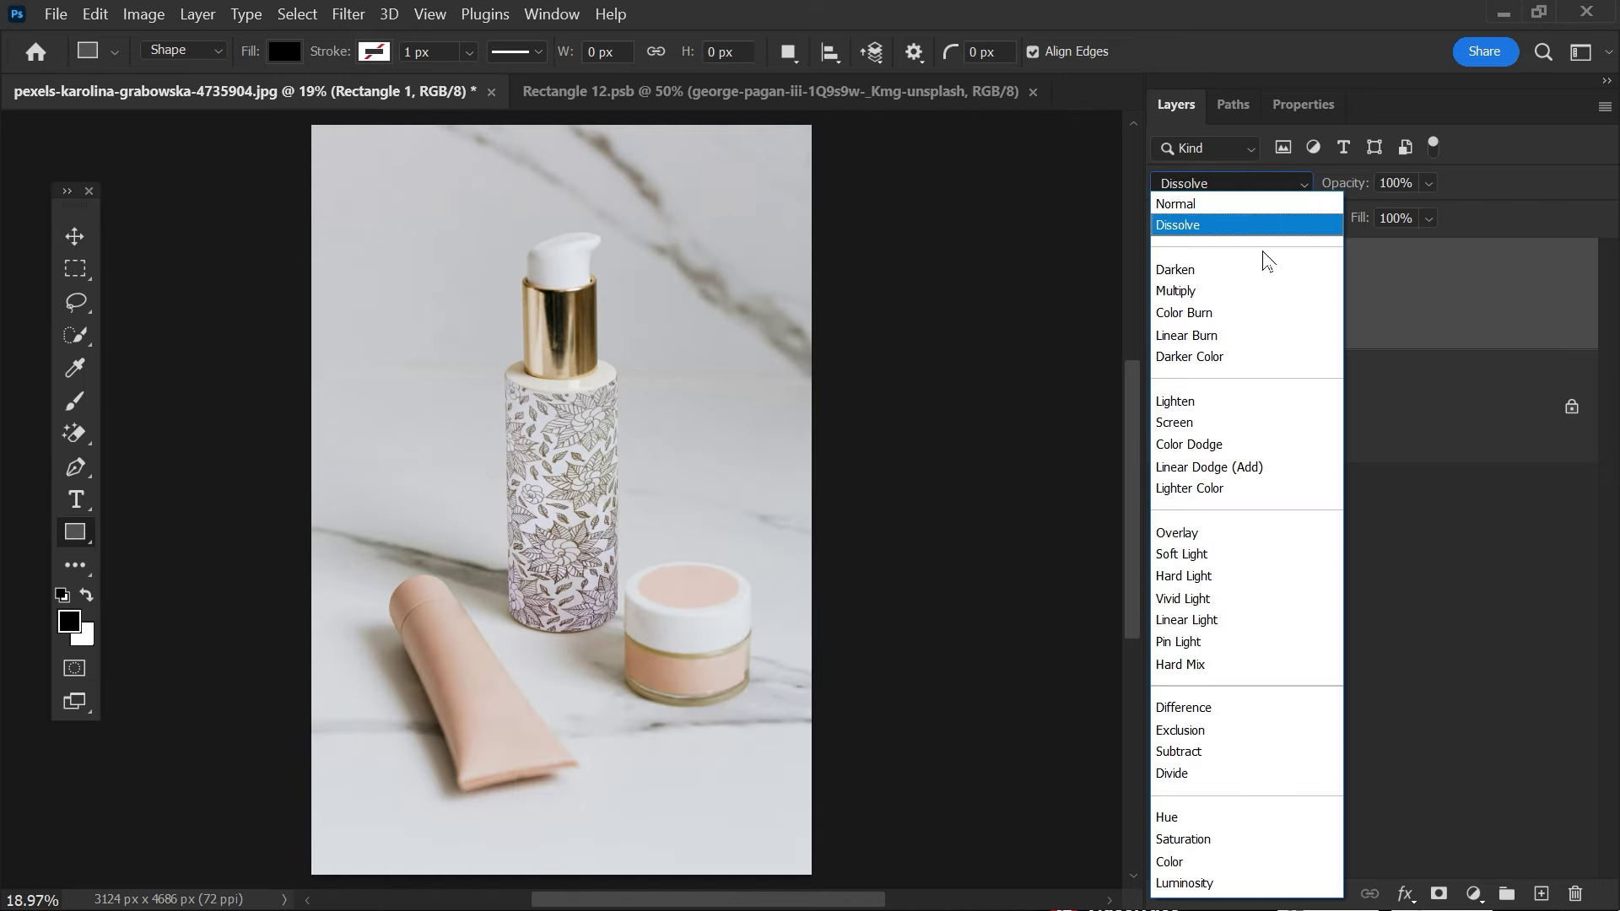
{"action": "left_click", "coordinate": [1257, 291]}
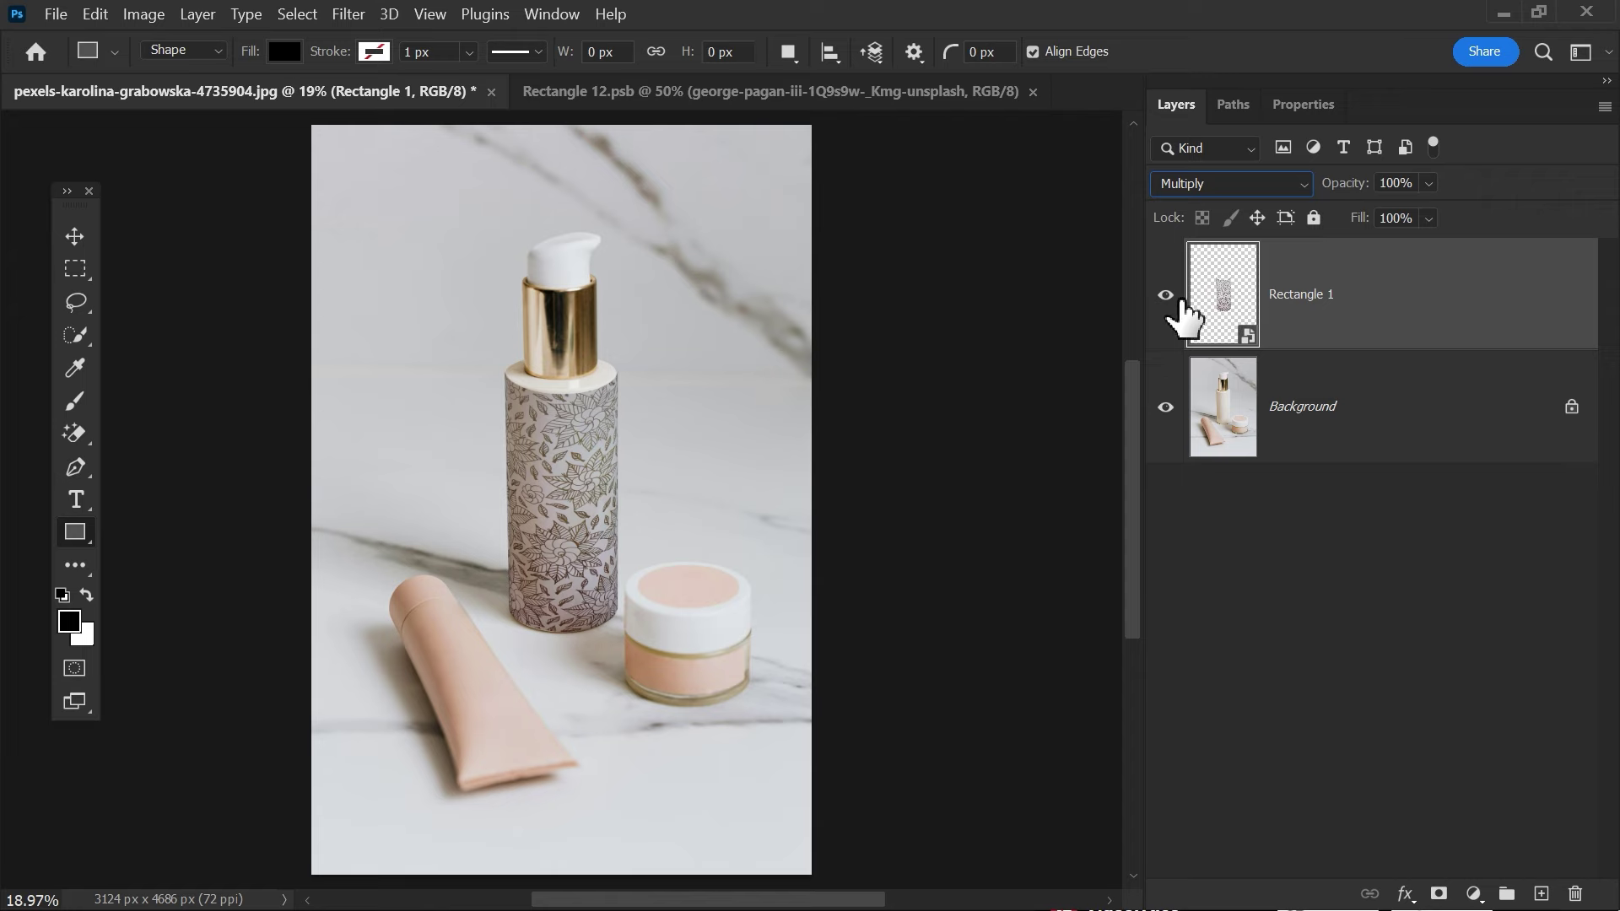
{"action": "key", "text": "ctrl+plus"}
{"action": "key", "text": "ctrl+plus"}
{"action": "key", "text": "ctrl+plus"}
{"action": "key", "text": "ctrl+plus"}
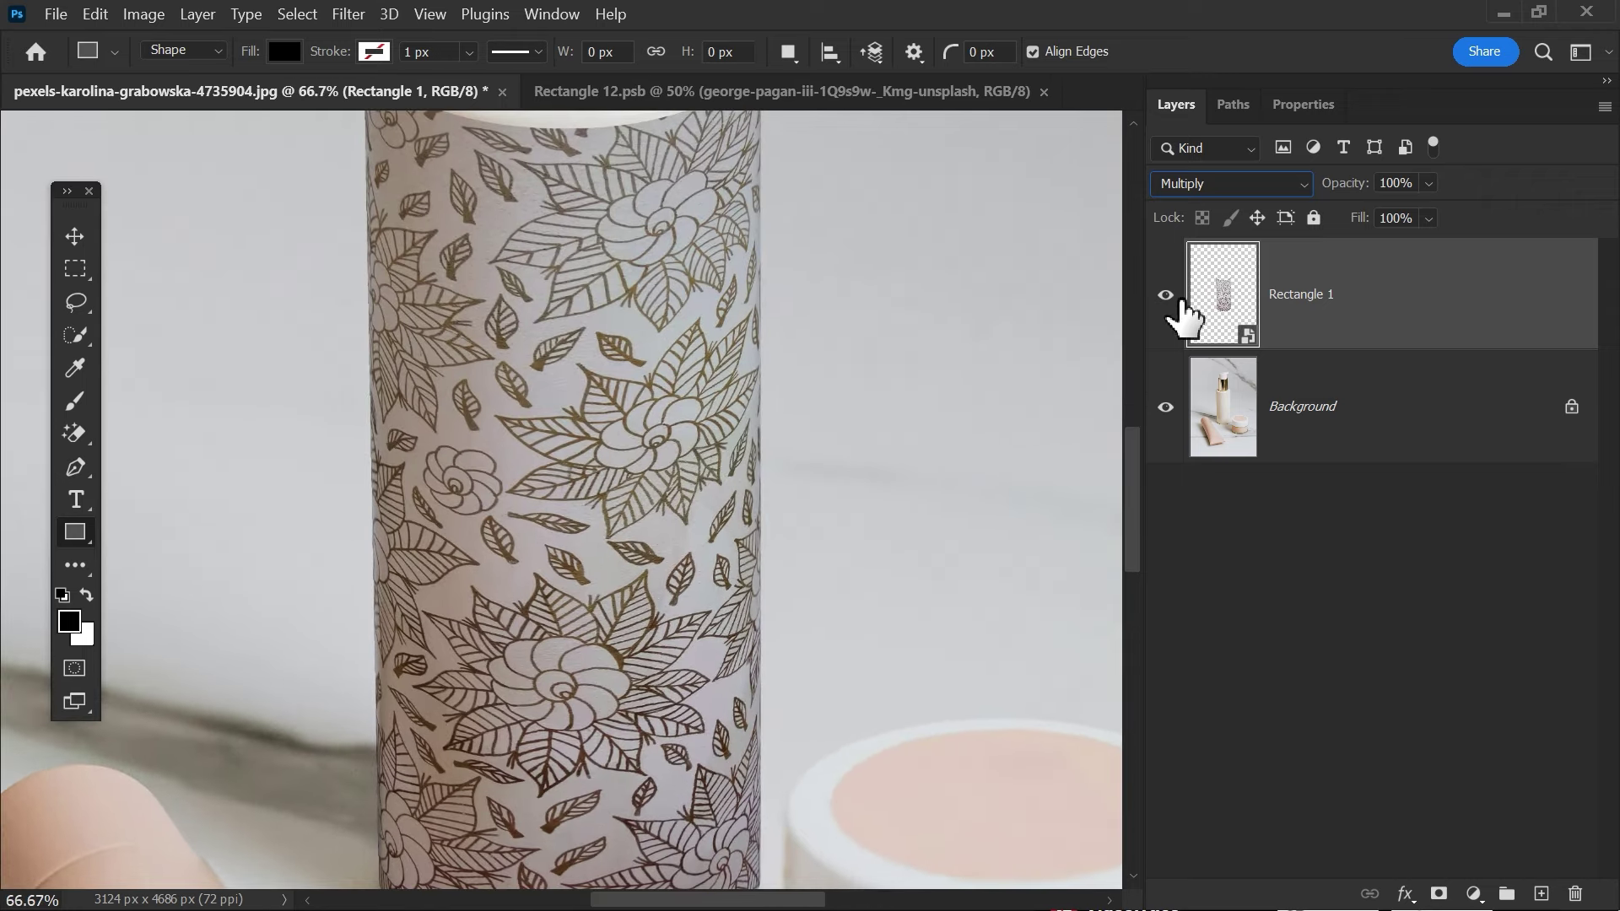
{"action": "left_click_drag", "start_coordinate": [817, 427], "coordinate": [607, 432]}
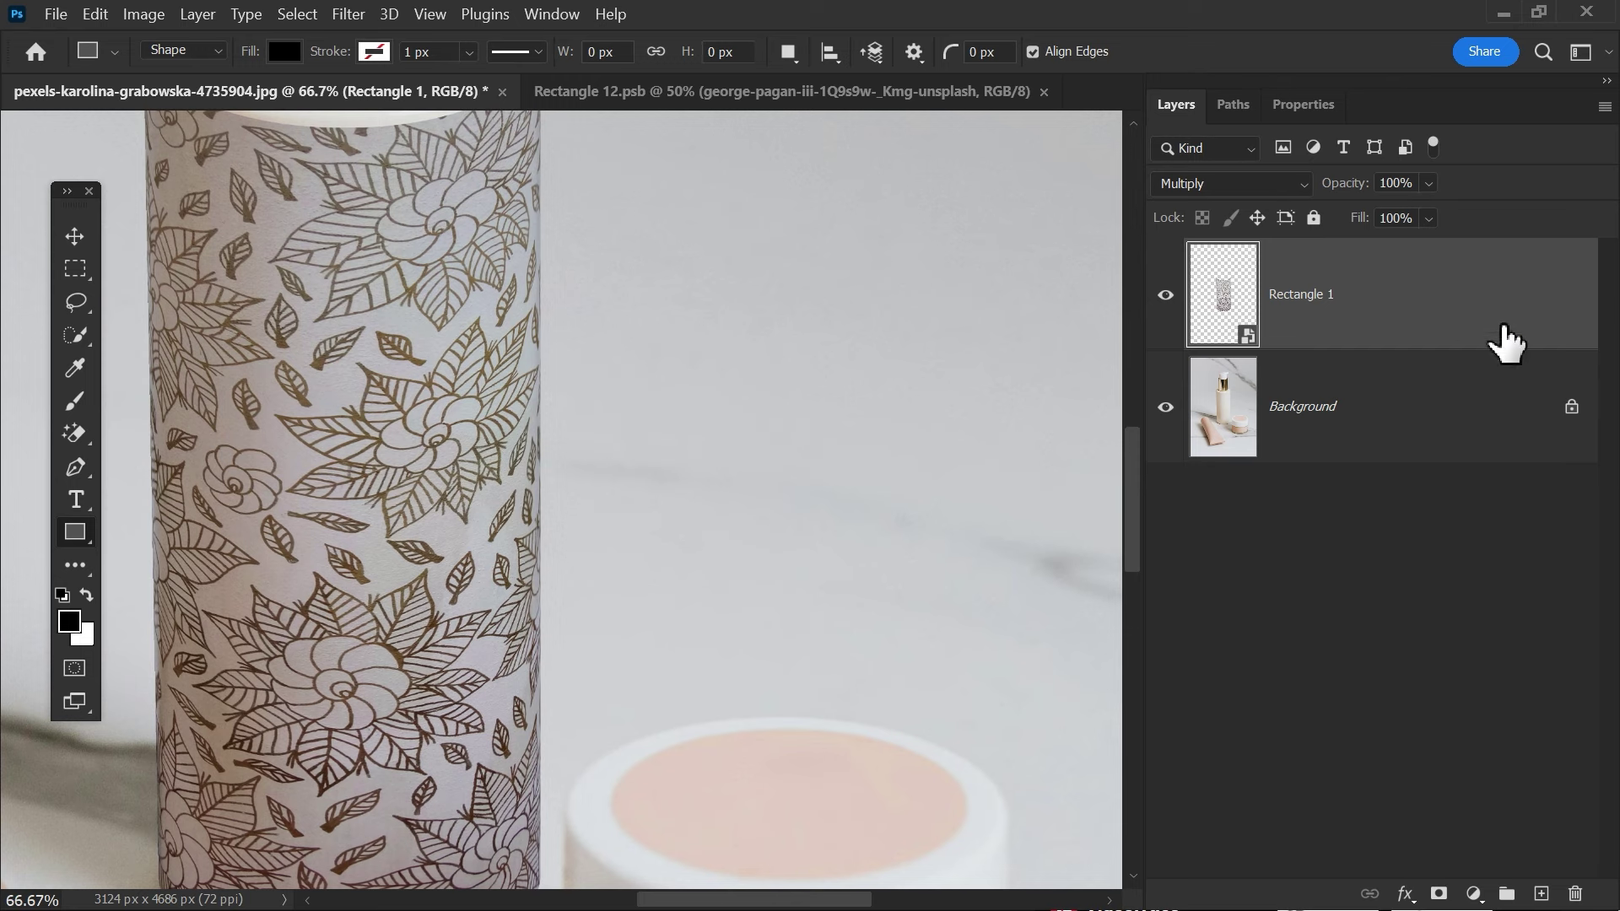
{"action": "left_click", "coordinate": [1401, 897]}
Split the Underlying Layer white slider of Blend If to 202/255 and apply it
{"action": "left_click", "coordinate": [1540, 654]}
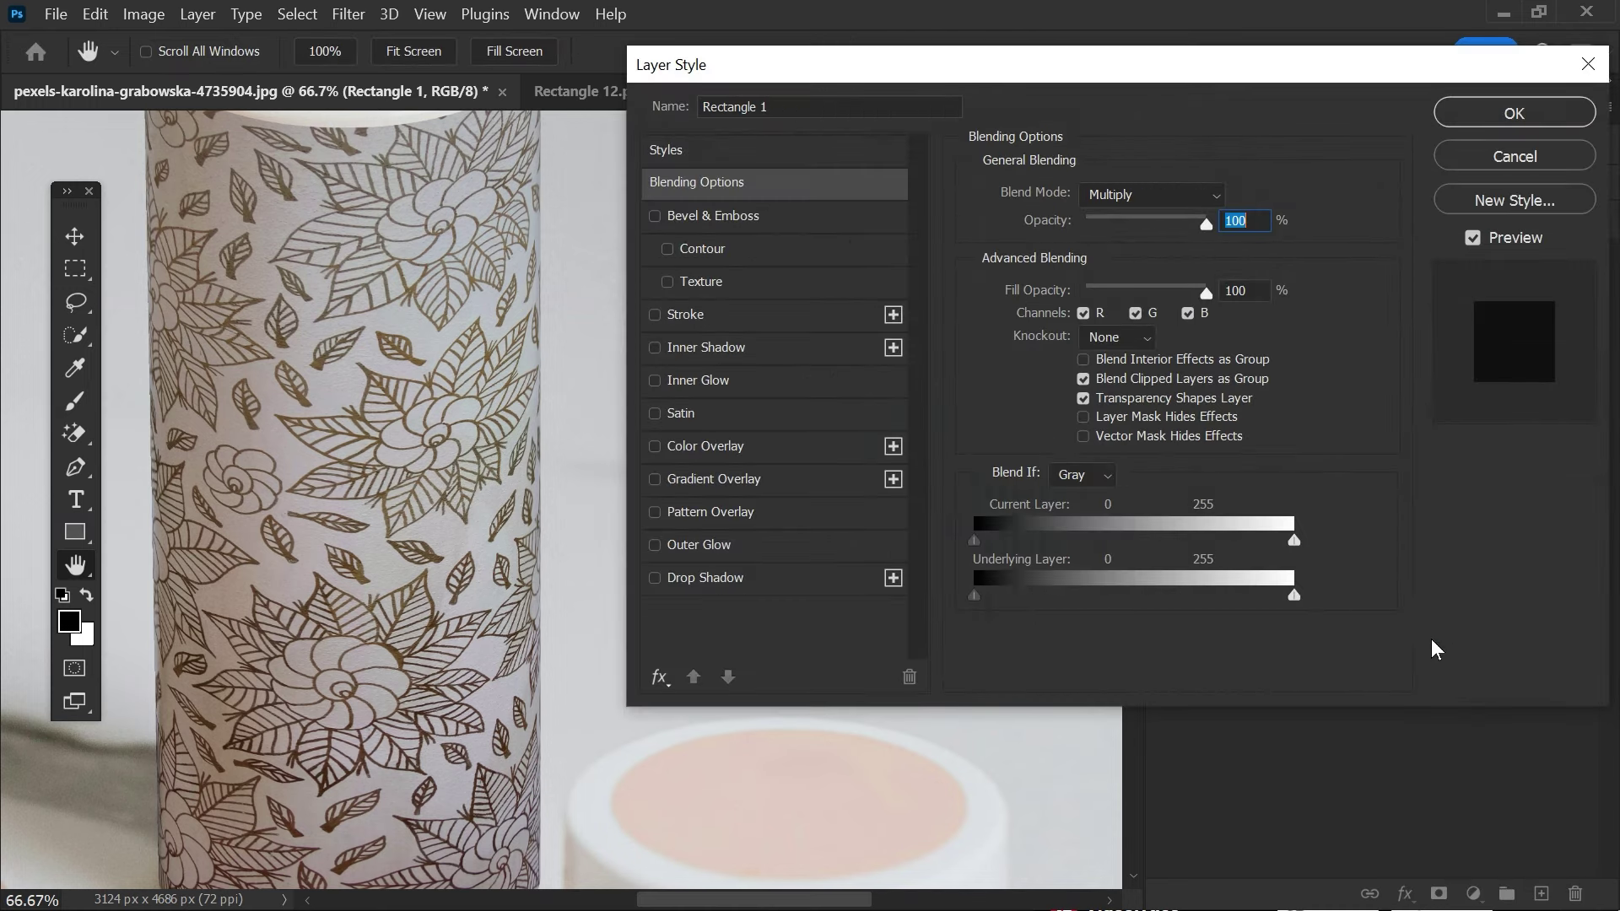
{"action": "key", "text": "alt"}
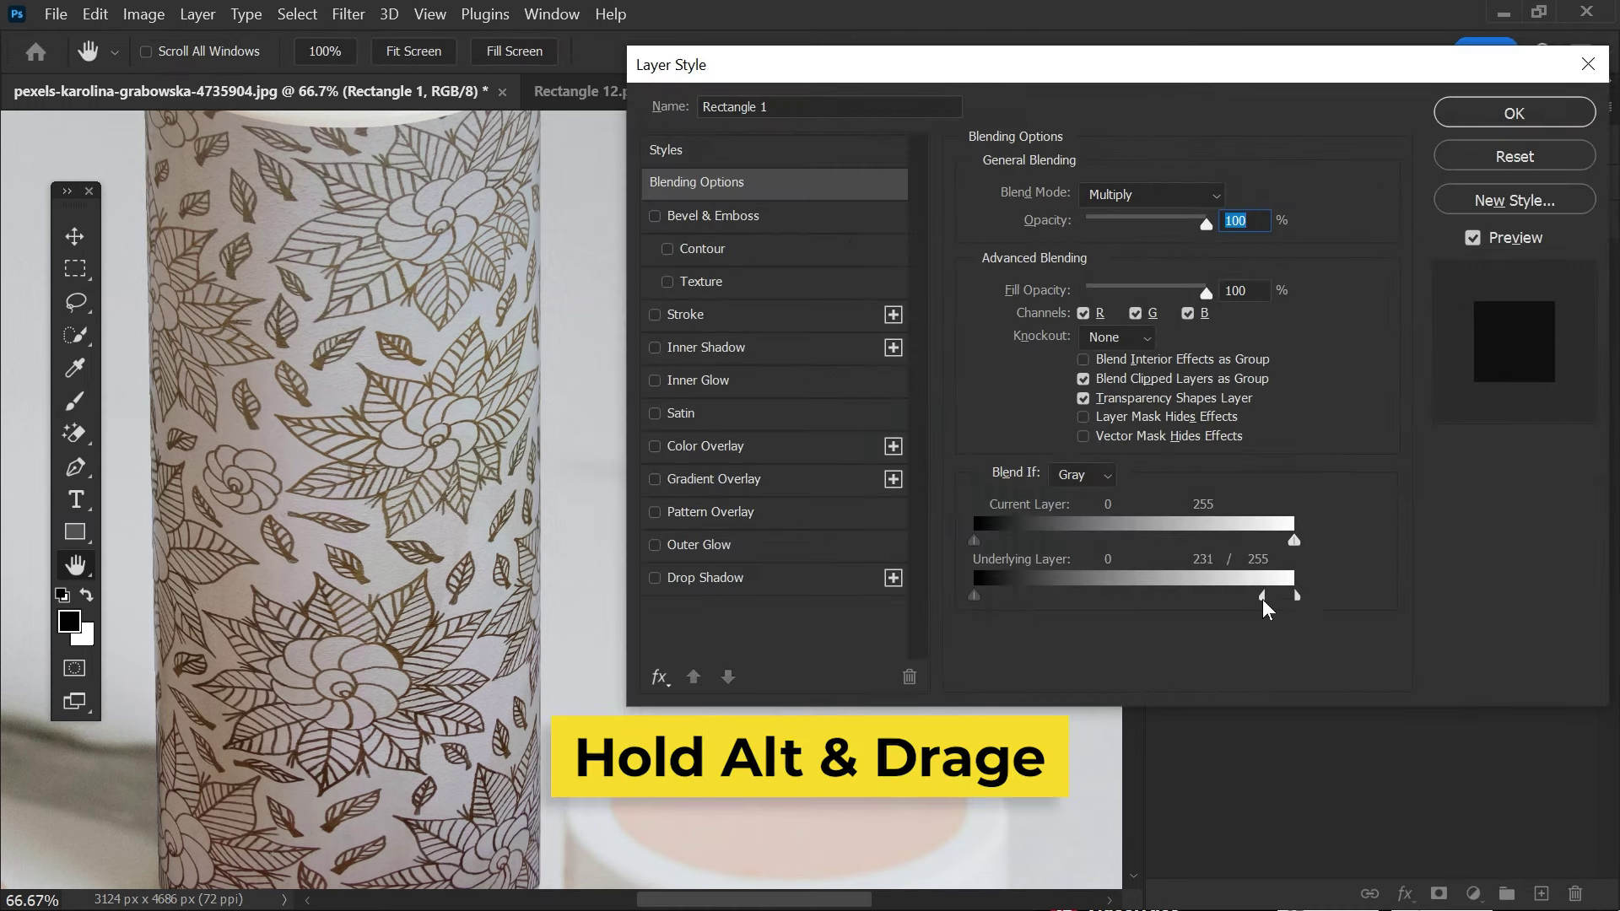
{"action": "mouse_move", "coordinate": [1265, 607]}
{"action": "left_mouse_down"}
{"action": "mouse_move", "coordinate": [1196, 601]}
{"action": "mouse_move", "coordinate": [1241, 599]}
{"action": "left_mouse_up"}
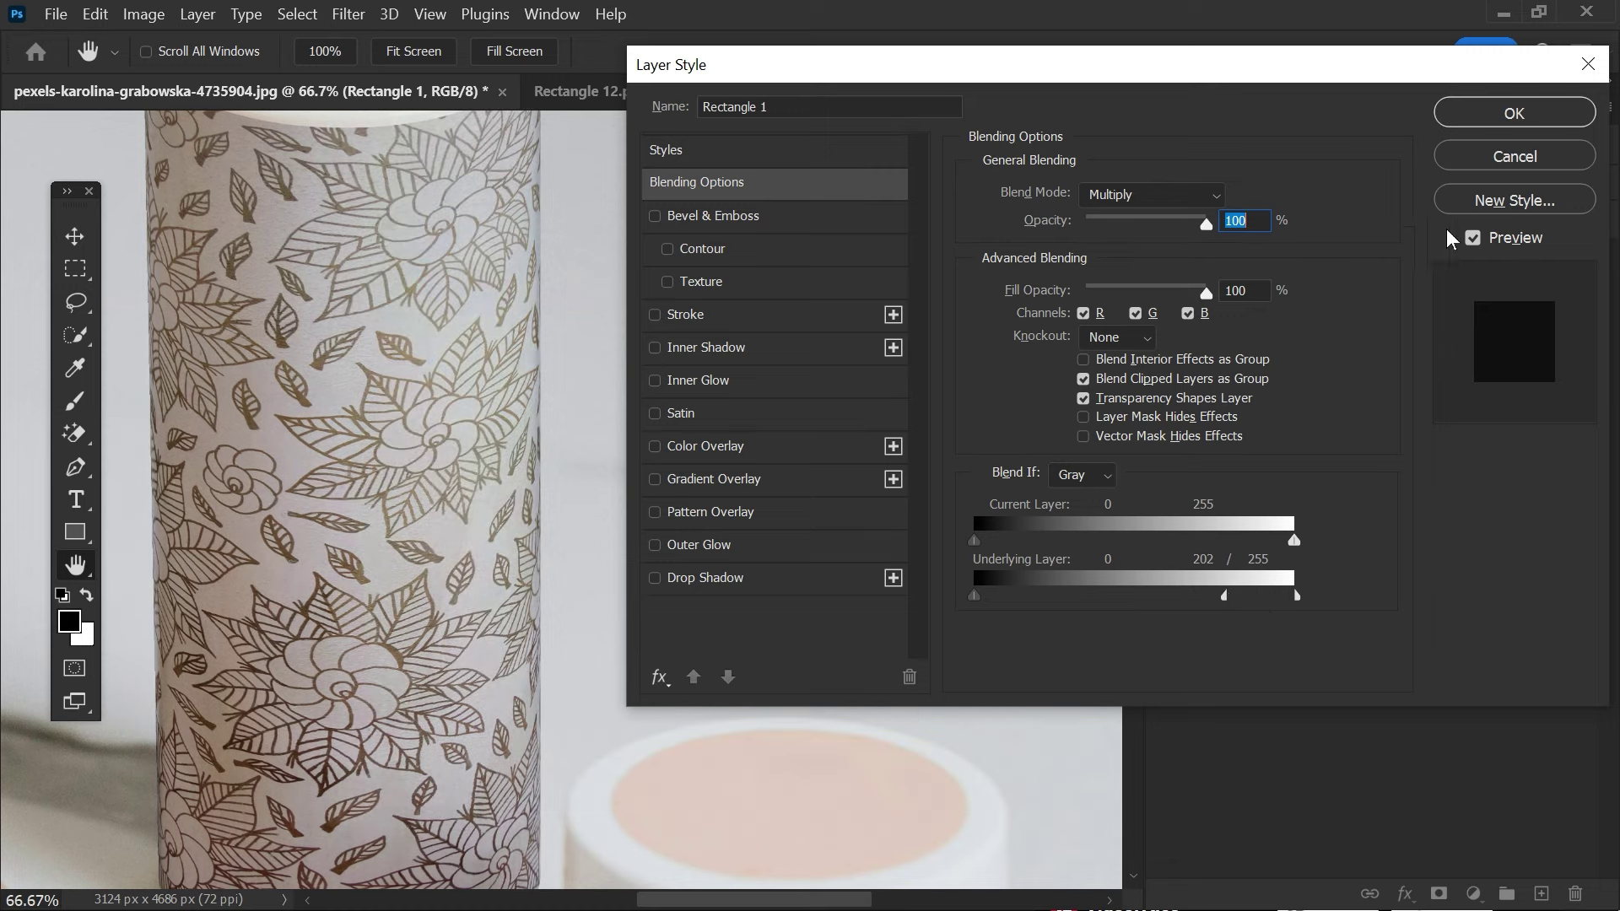
{"action": "left_click", "coordinate": [1493, 118]}
{"action": "key", "text": "ctrl+0"}
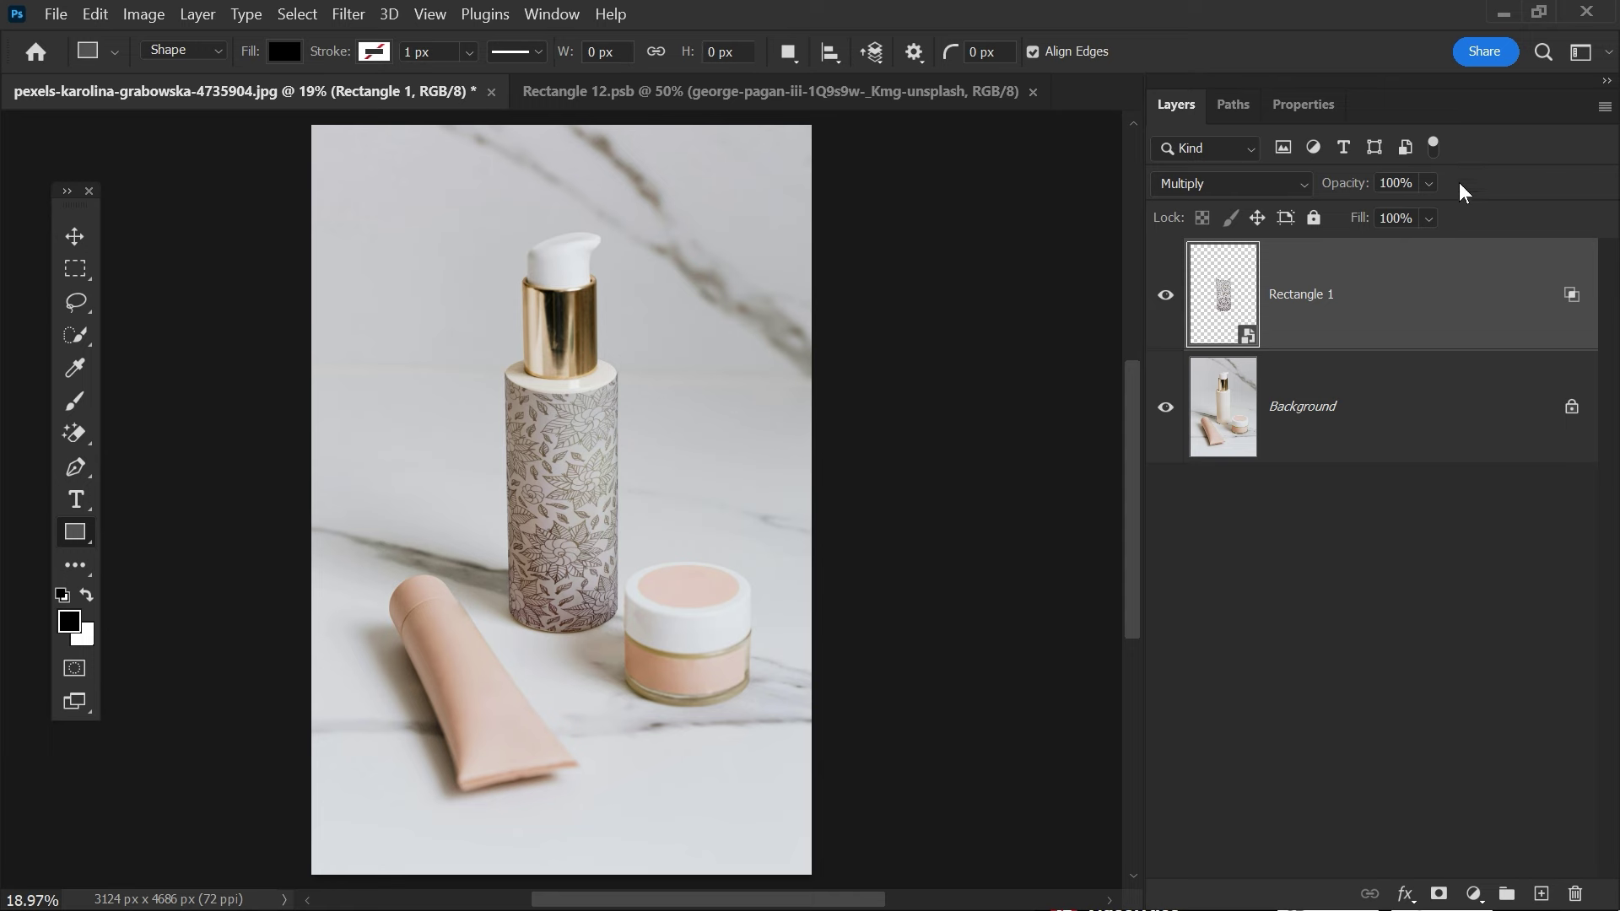
Add a Color Lookup adjustment layer using the 3Strip.look 3DLUT file
{"action": "left_click", "coordinate": [1474, 893]}
{"action": "left_click", "coordinate": [1549, 753]}
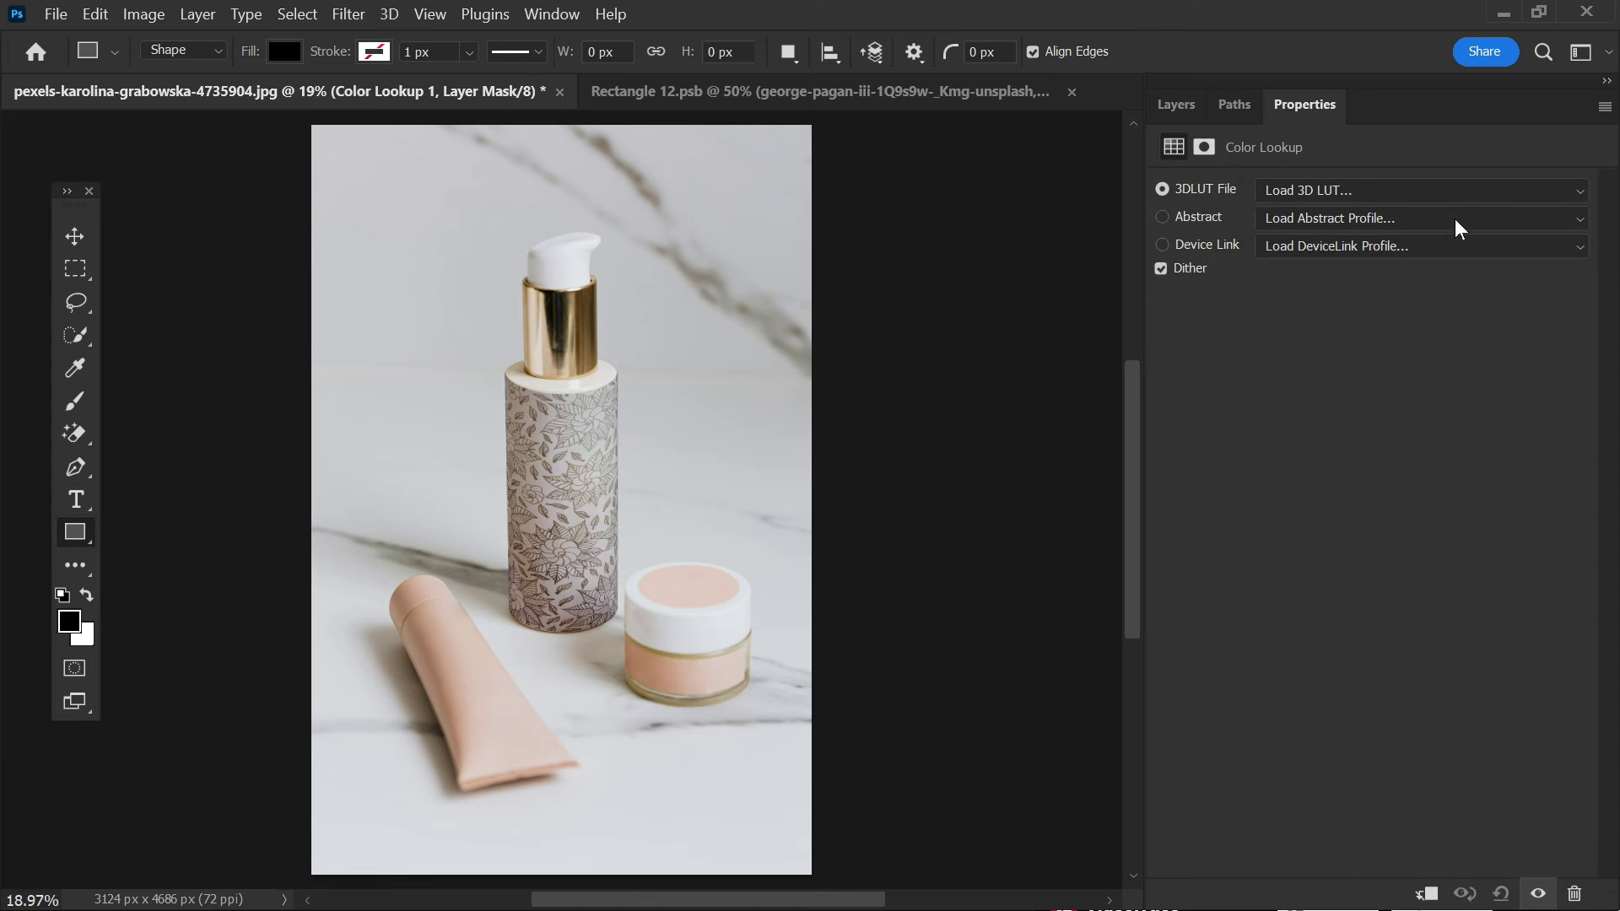
{"action": "left_click", "coordinate": [1457, 191]}
{"action": "left_click", "coordinate": [1457, 123]}
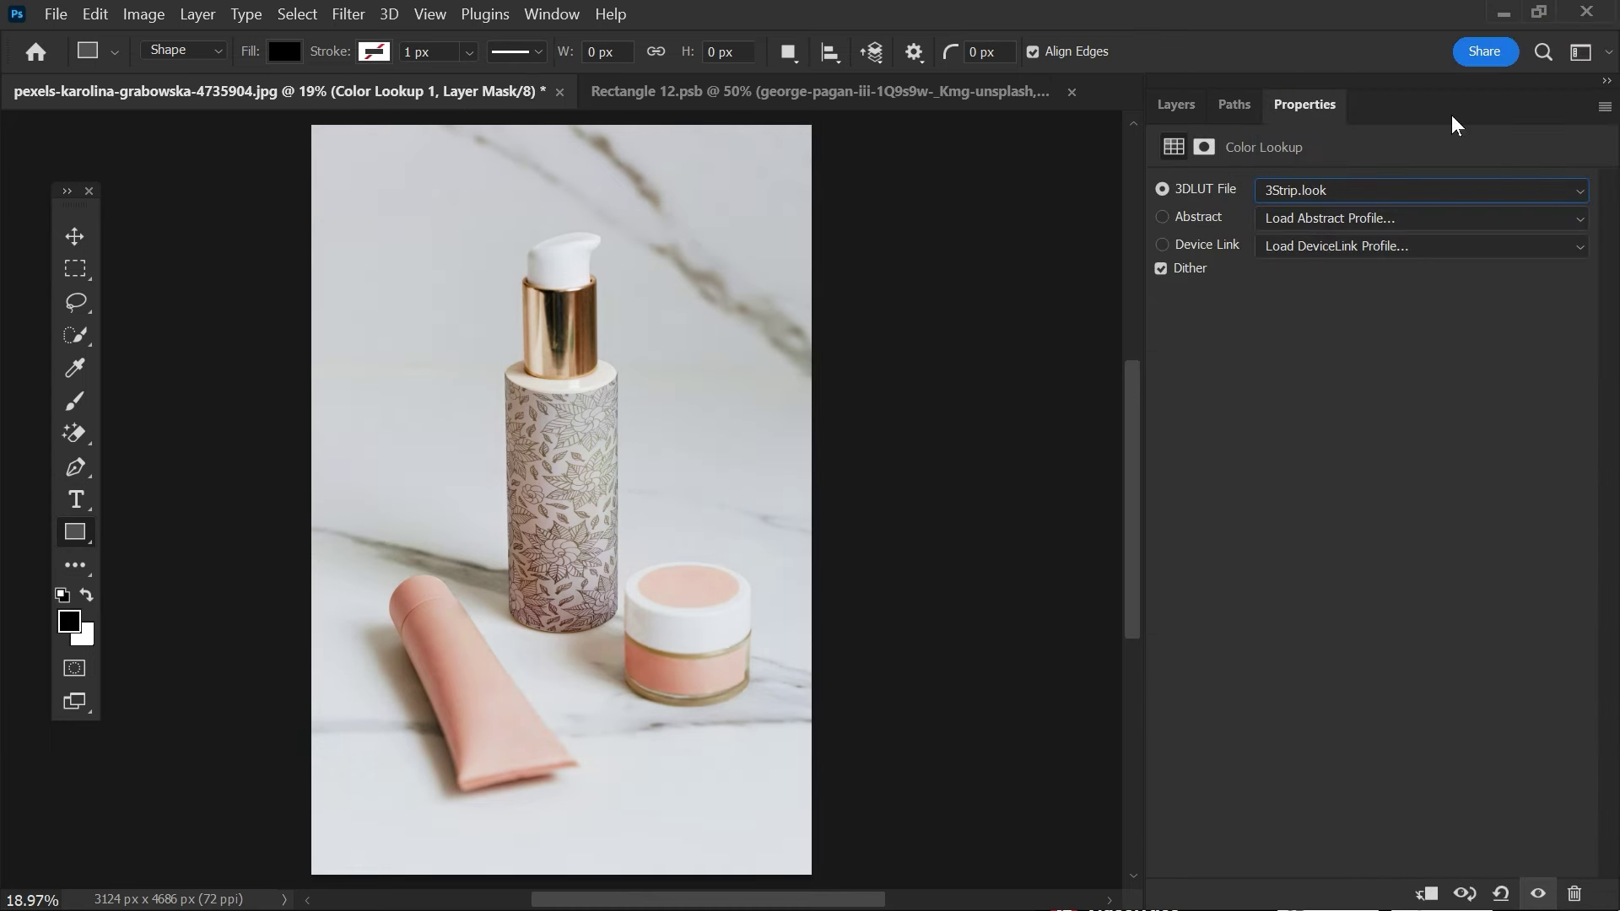
Toggle the Color Lookup layer's visibility to compare before and after, leaving it on
{"action": "left_click", "coordinate": [1201, 113]}
{"action": "left_click", "coordinate": [1165, 294]}
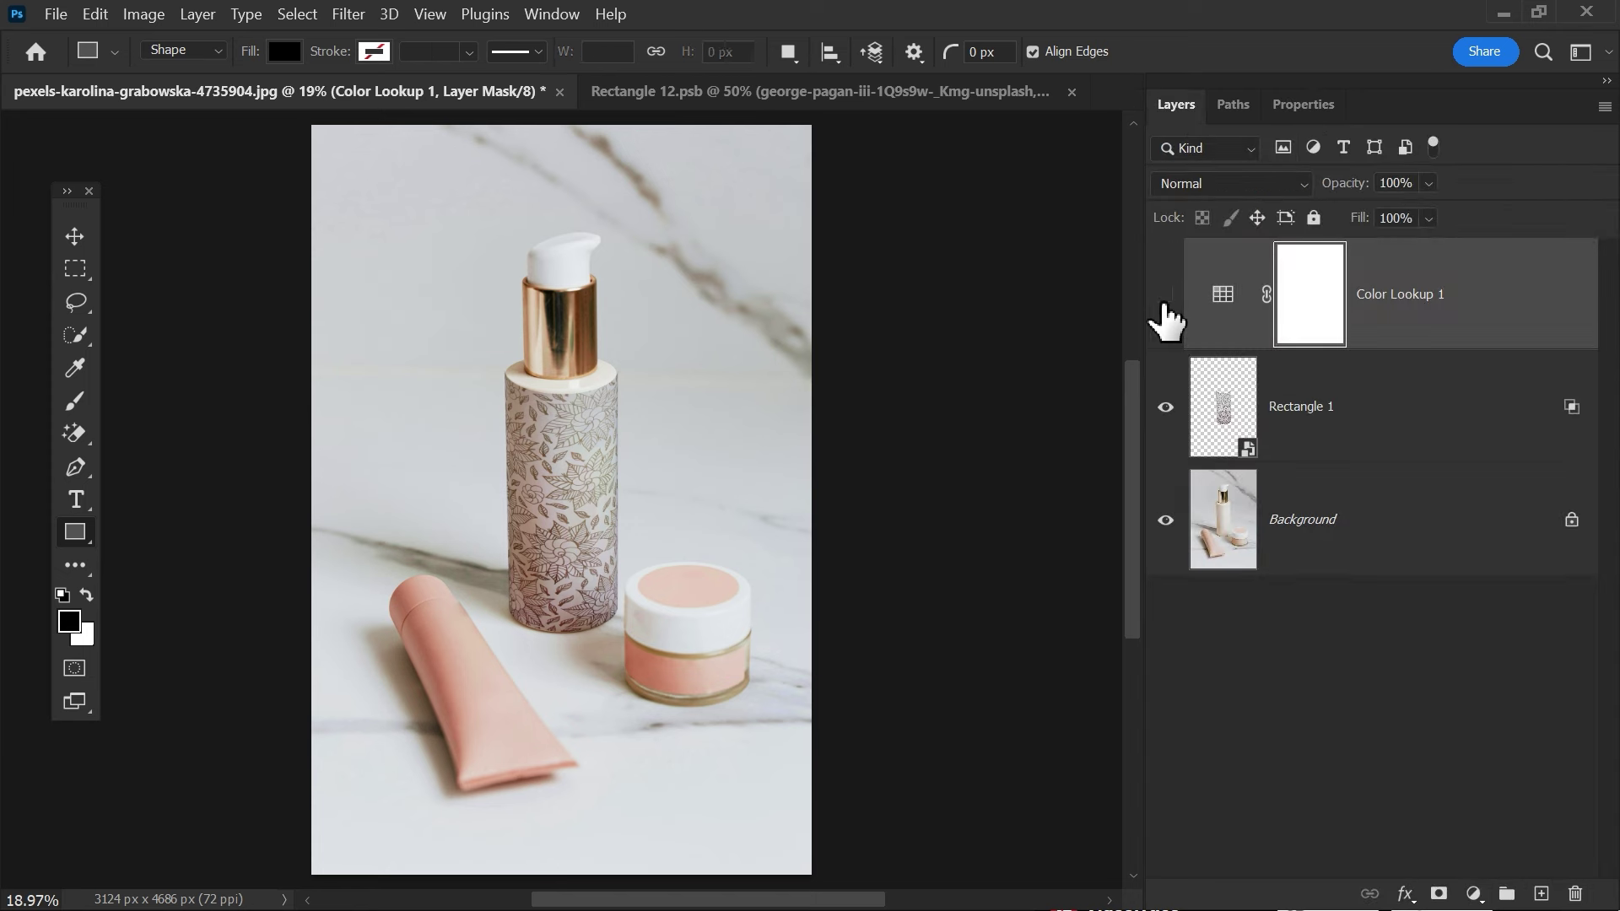
{"action": "left_click", "coordinate": [1165, 295]}
{"action": "left_click", "coordinate": [1165, 295]}
{"action": "left_click", "coordinate": [1166, 295]}
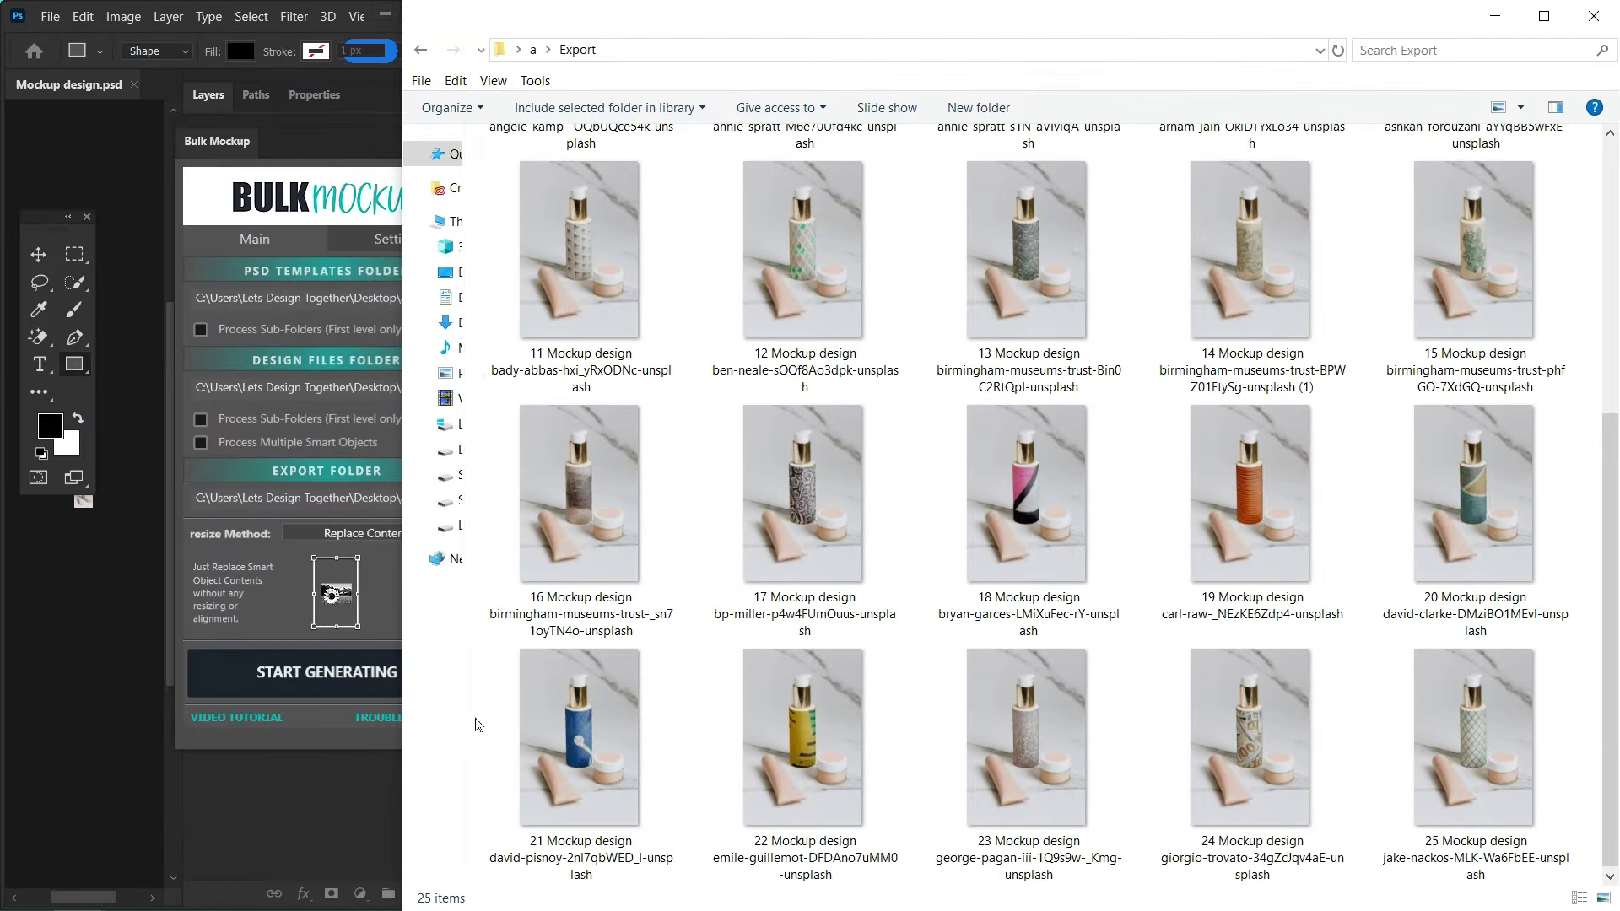
{"action": "scroll", "coordinate": [475, 724], "scroll_direction": "down", "scroll_amount": 2}
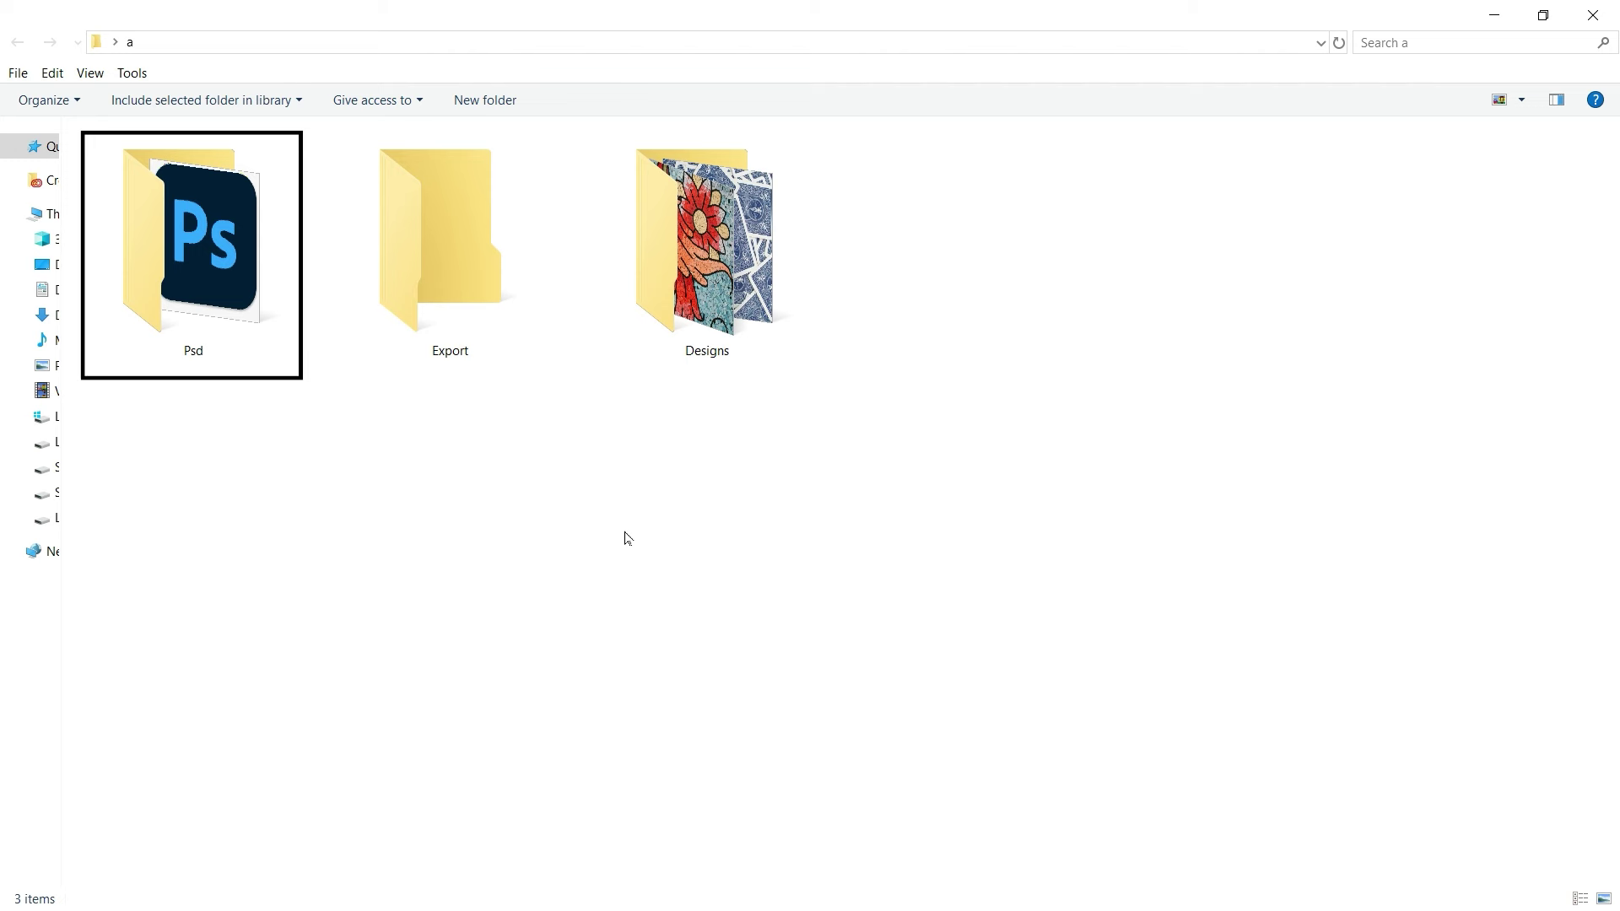
Check the Psd and Designs folders, then go back to folder a and open the empty Export folder
{"action": "double_click", "coordinate": [250, 251]}
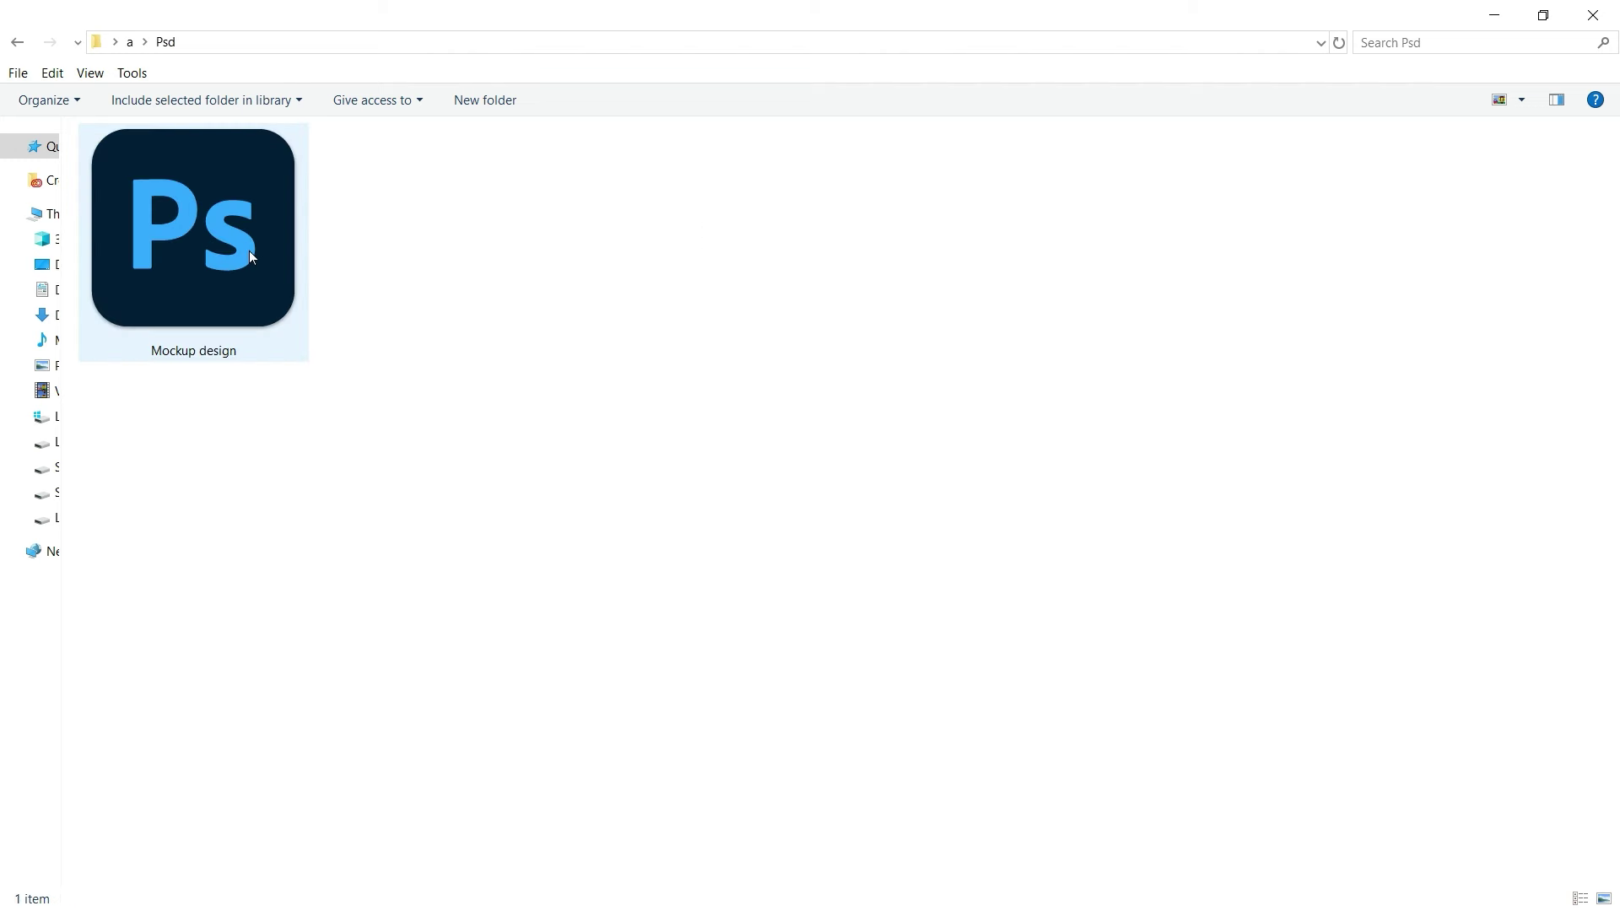
{"action": "key", "text": "alt+Left"}
{"action": "double_click", "coordinate": [655, 283]}
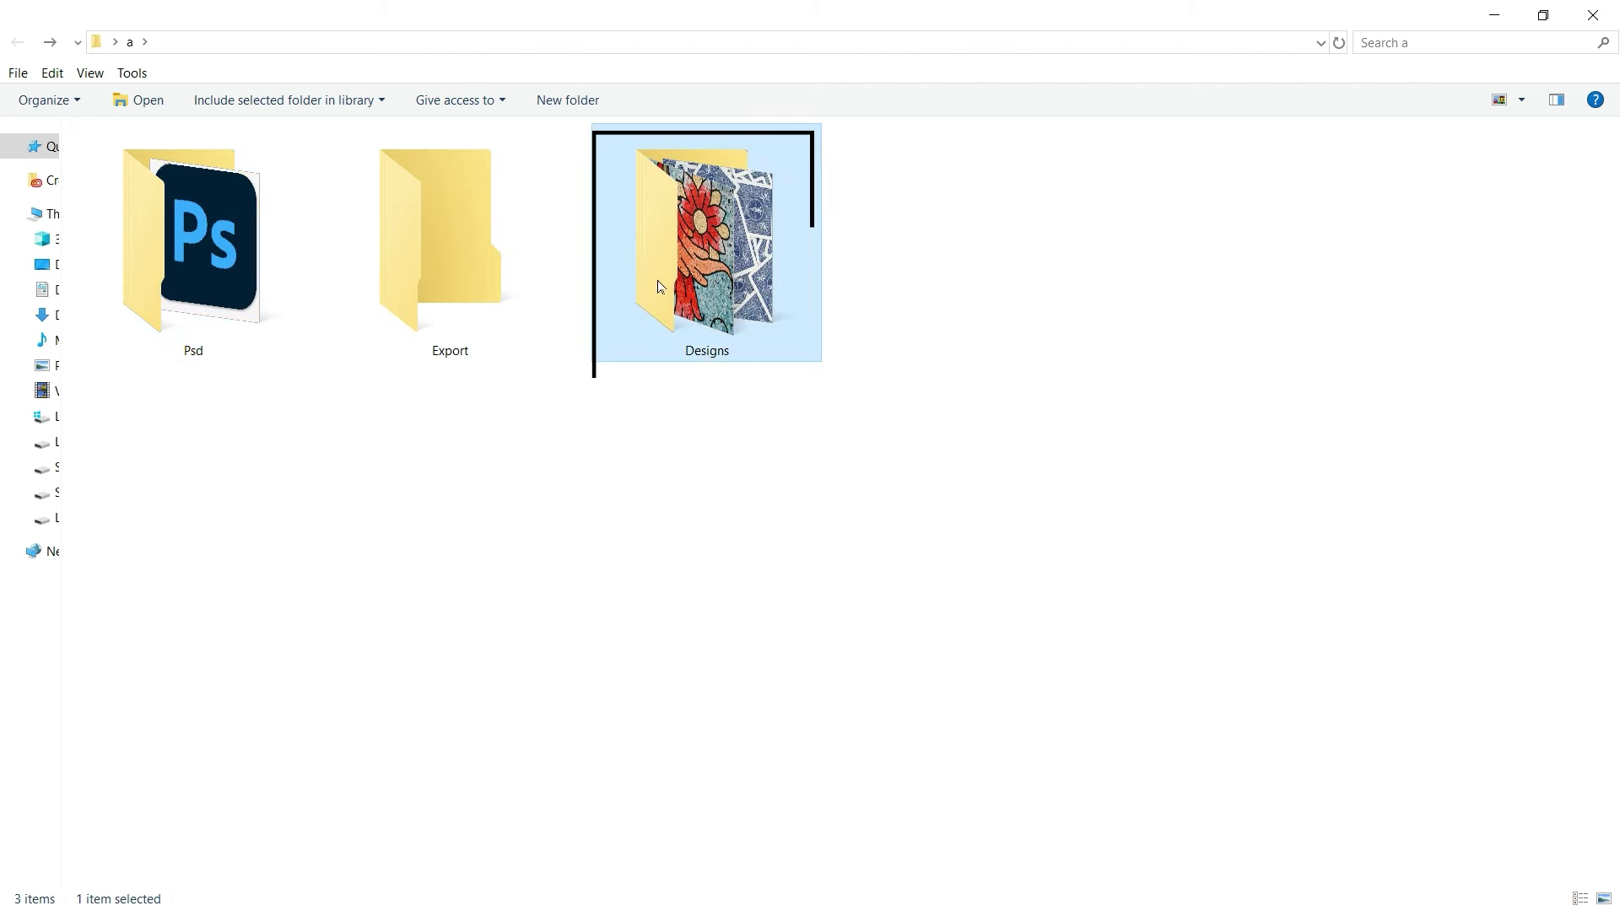
{"action": "scroll", "coordinate": [658, 285], "scroll_direction": "down", "scroll_amount": 2}
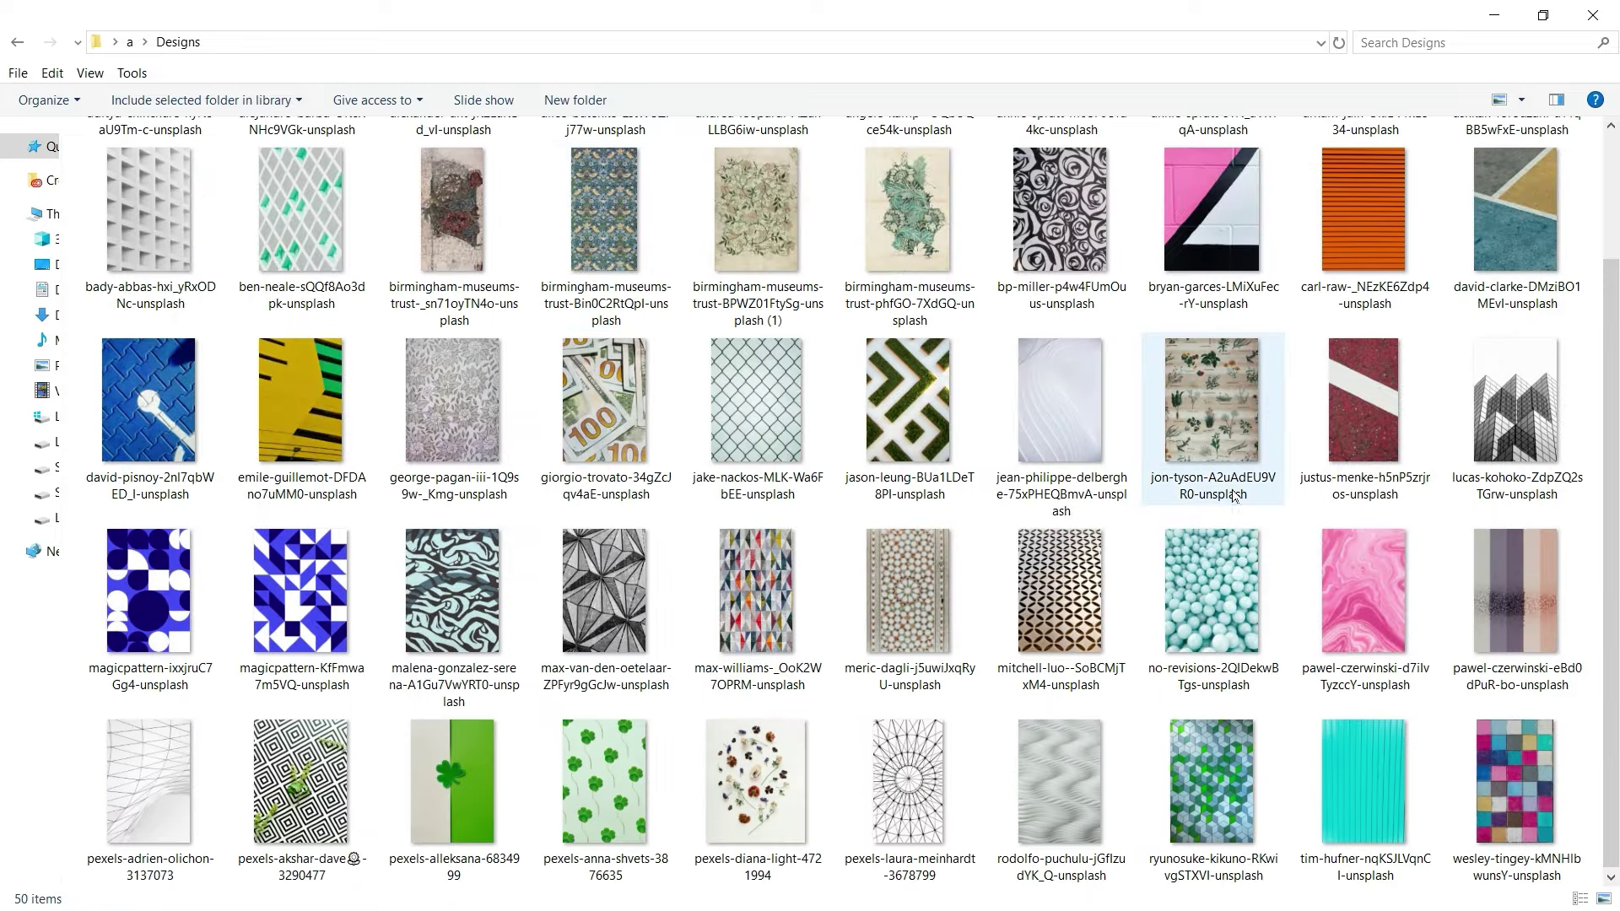
{"action": "scroll", "coordinate": [1232, 494], "scroll_direction": "up", "scroll_amount": 2}
{"action": "key", "text": "alt+Left"}
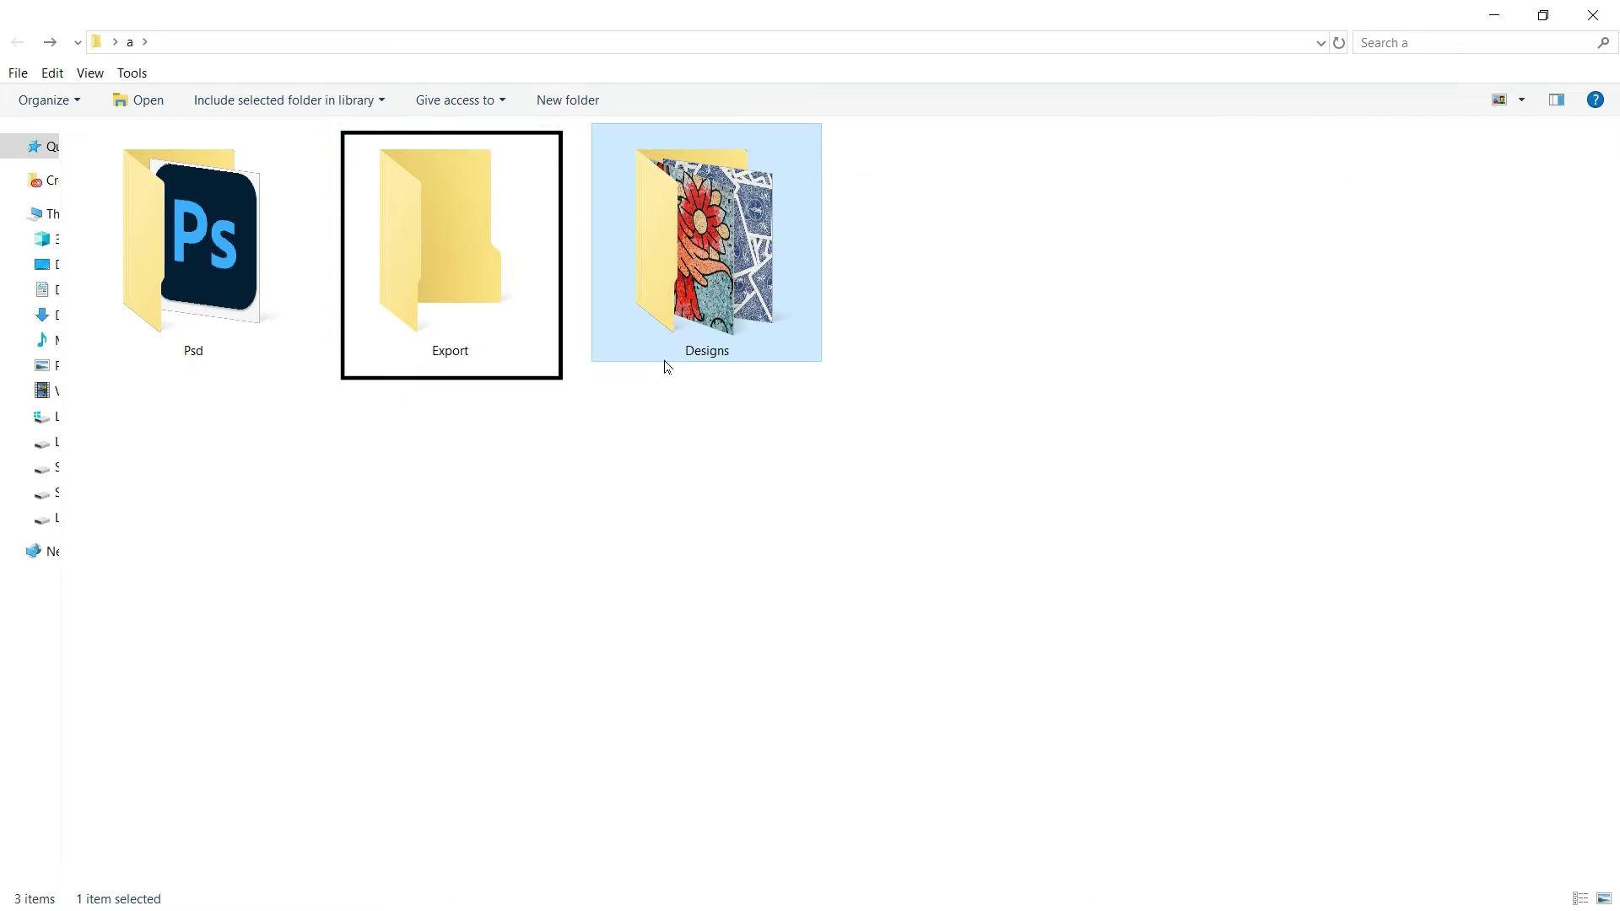
{"action": "left_click", "coordinate": [438, 287]}
{"action": "double_click", "coordinate": [438, 291]}
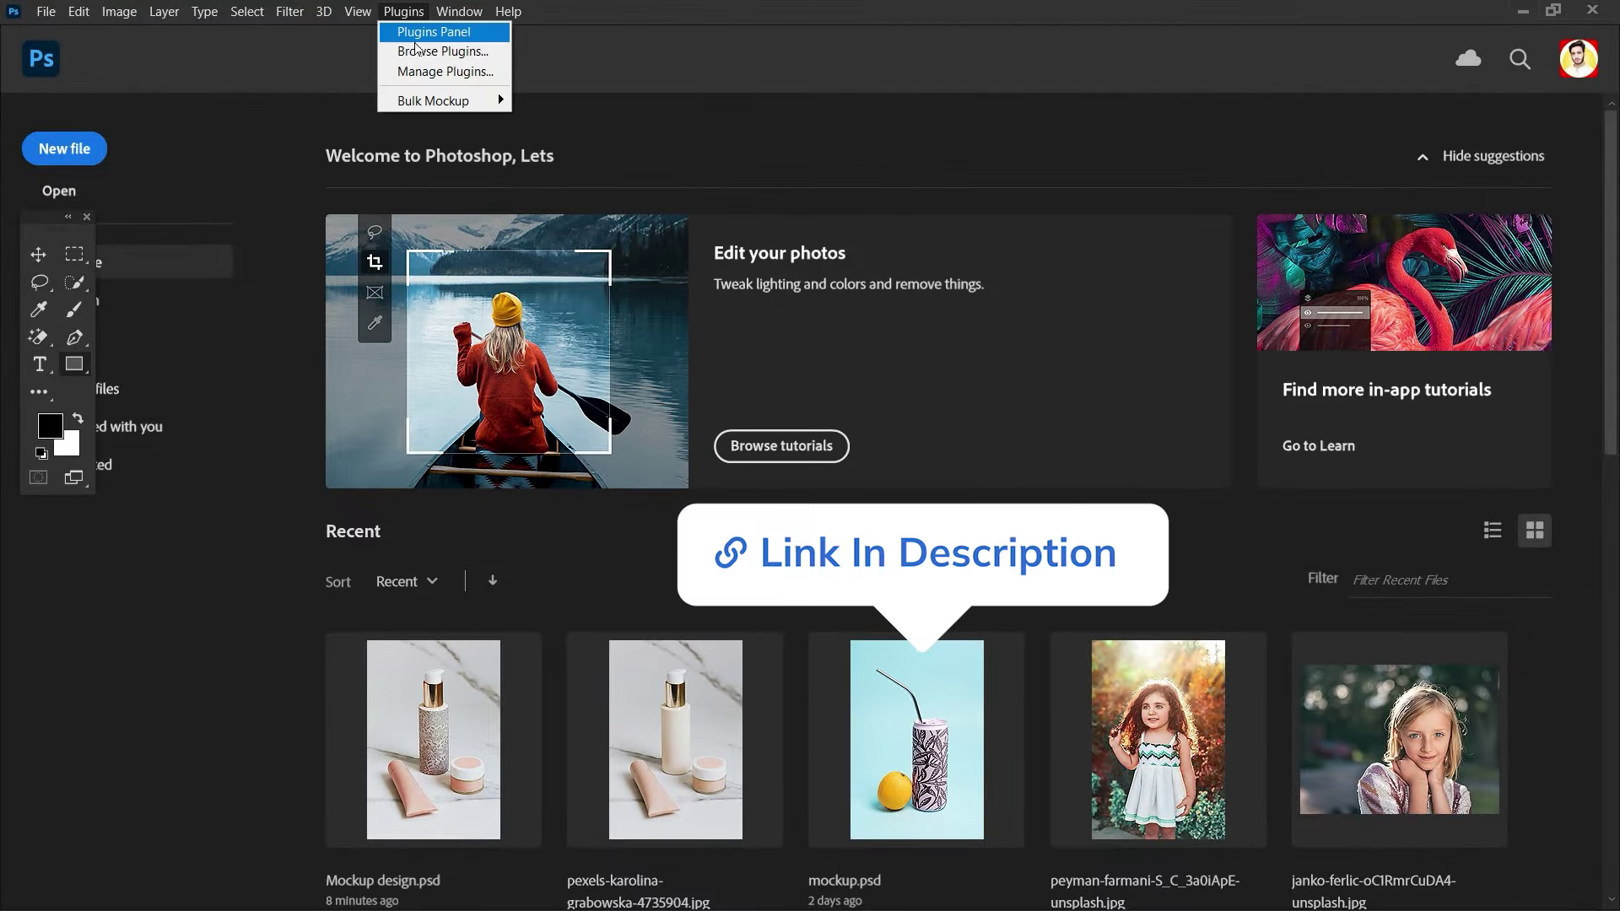
Open the Bulk Mockup plugin and point templates to Psd, designs to Designs, and output to Export
{"action": "mouse_move", "coordinate": [434, 100]}
{"action": "left_click", "coordinate": [604, 101]}
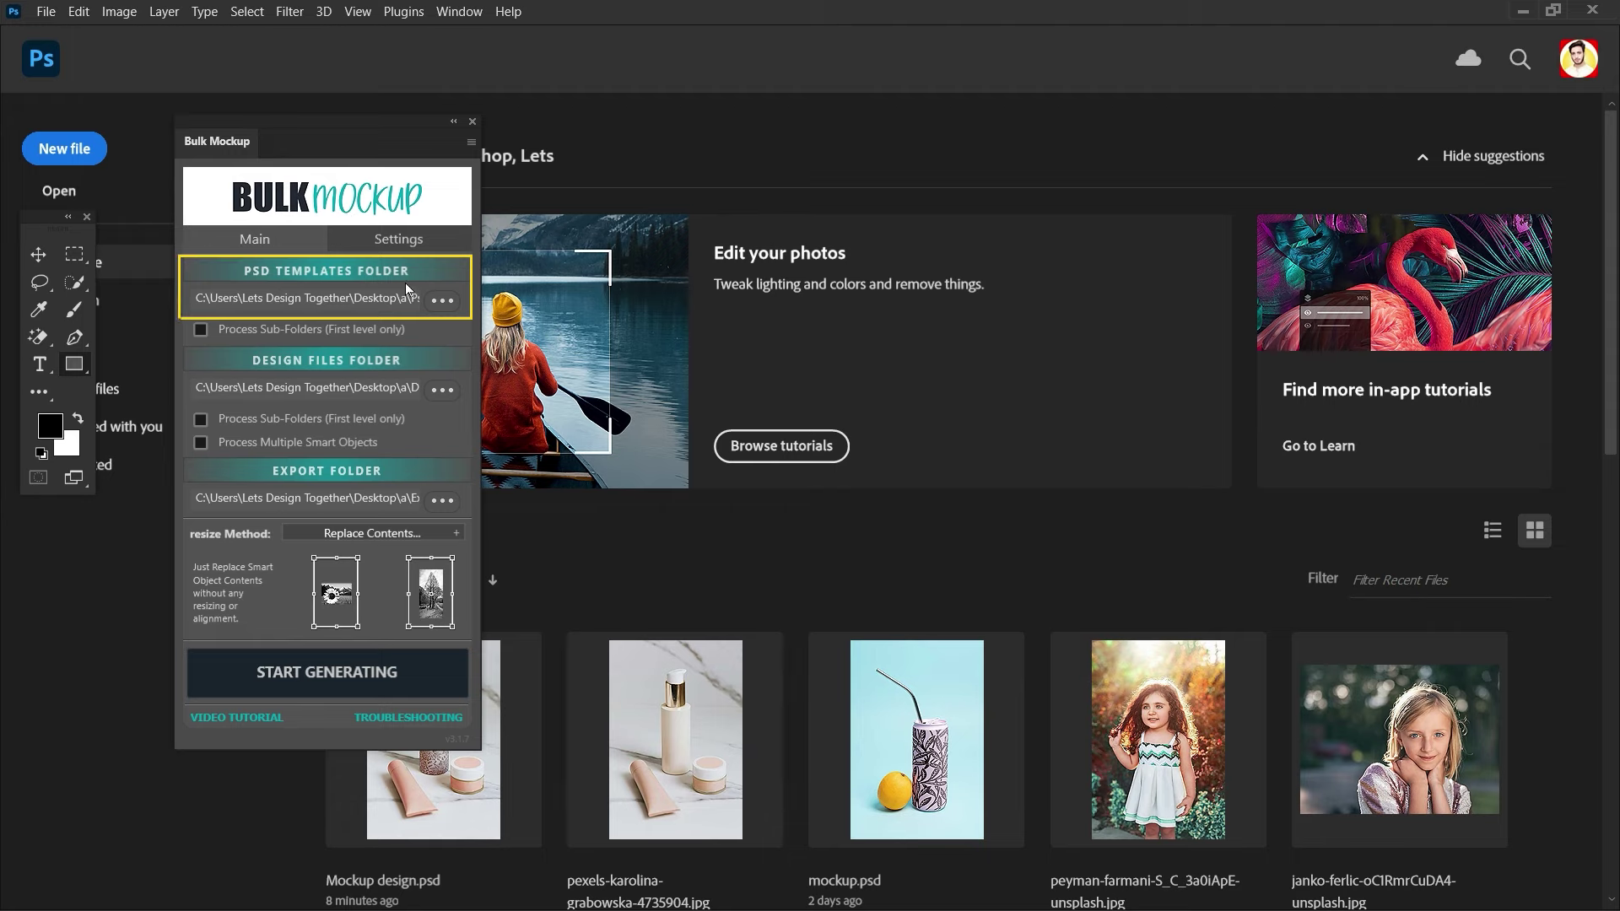
{"action": "left_click", "coordinate": [442, 299]}
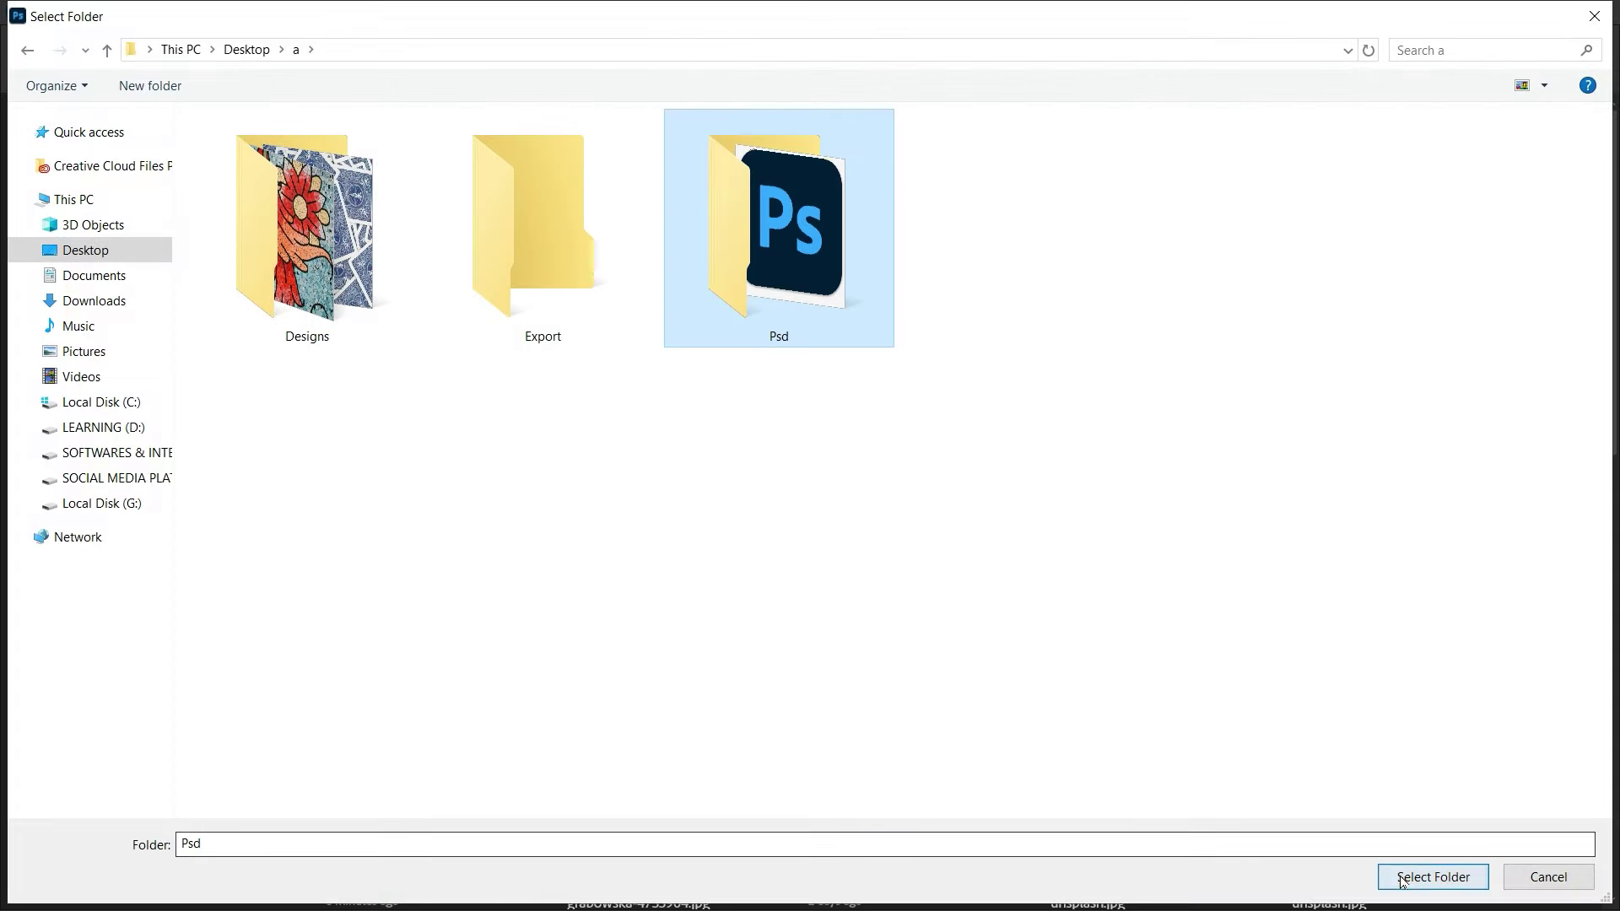
{"action": "left_click", "coordinate": [1431, 874]}
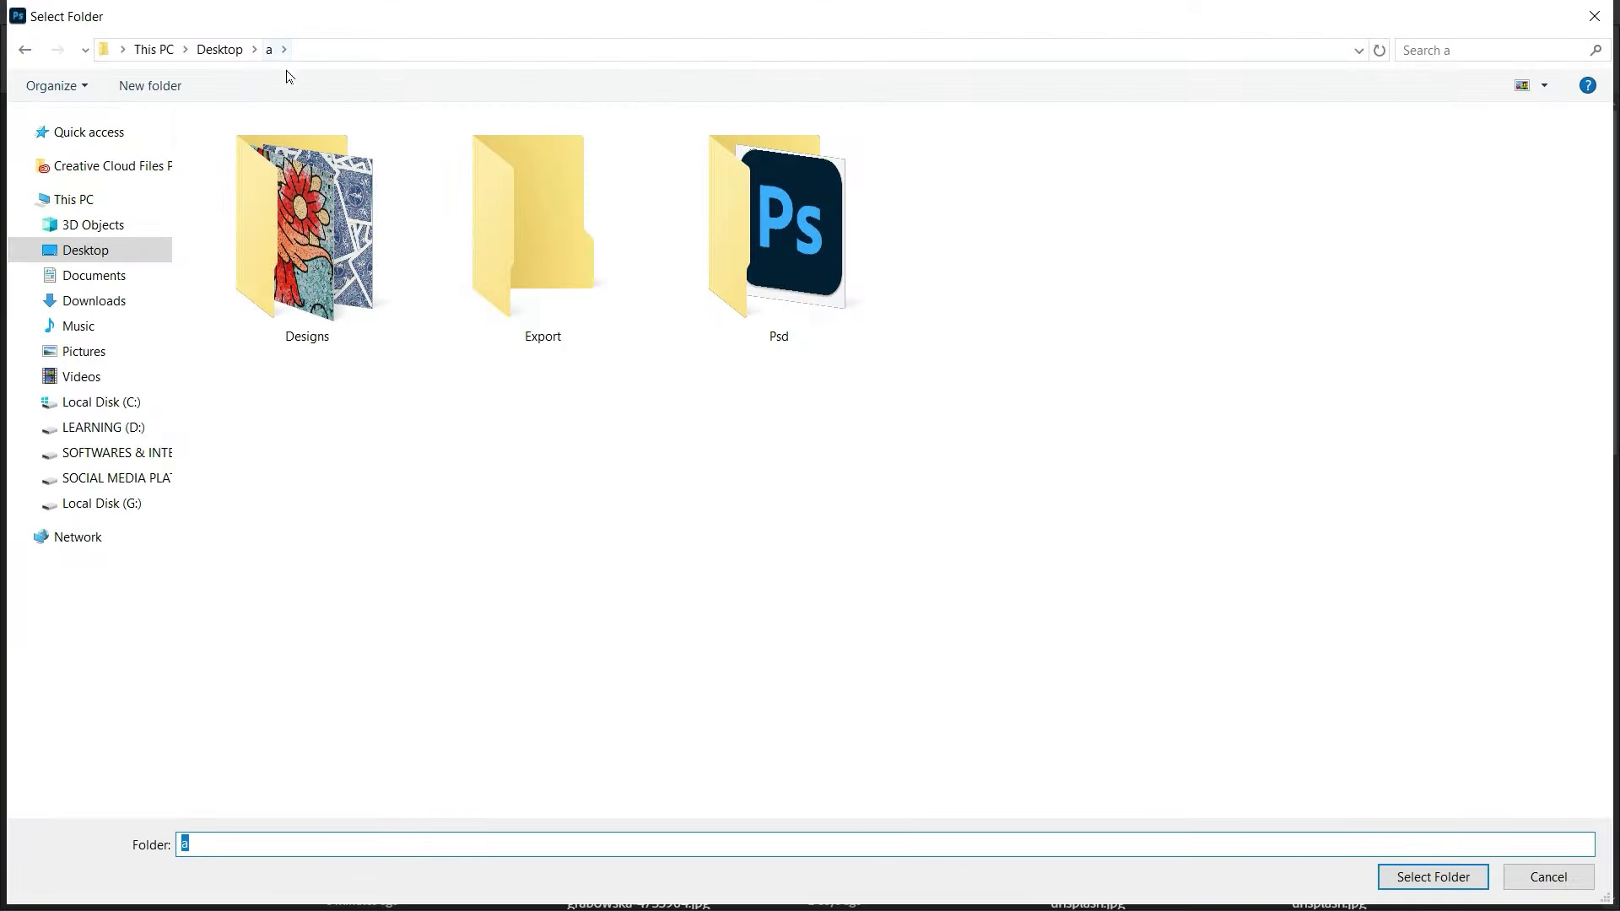
{"action": "left_click", "coordinate": [374, 242]}
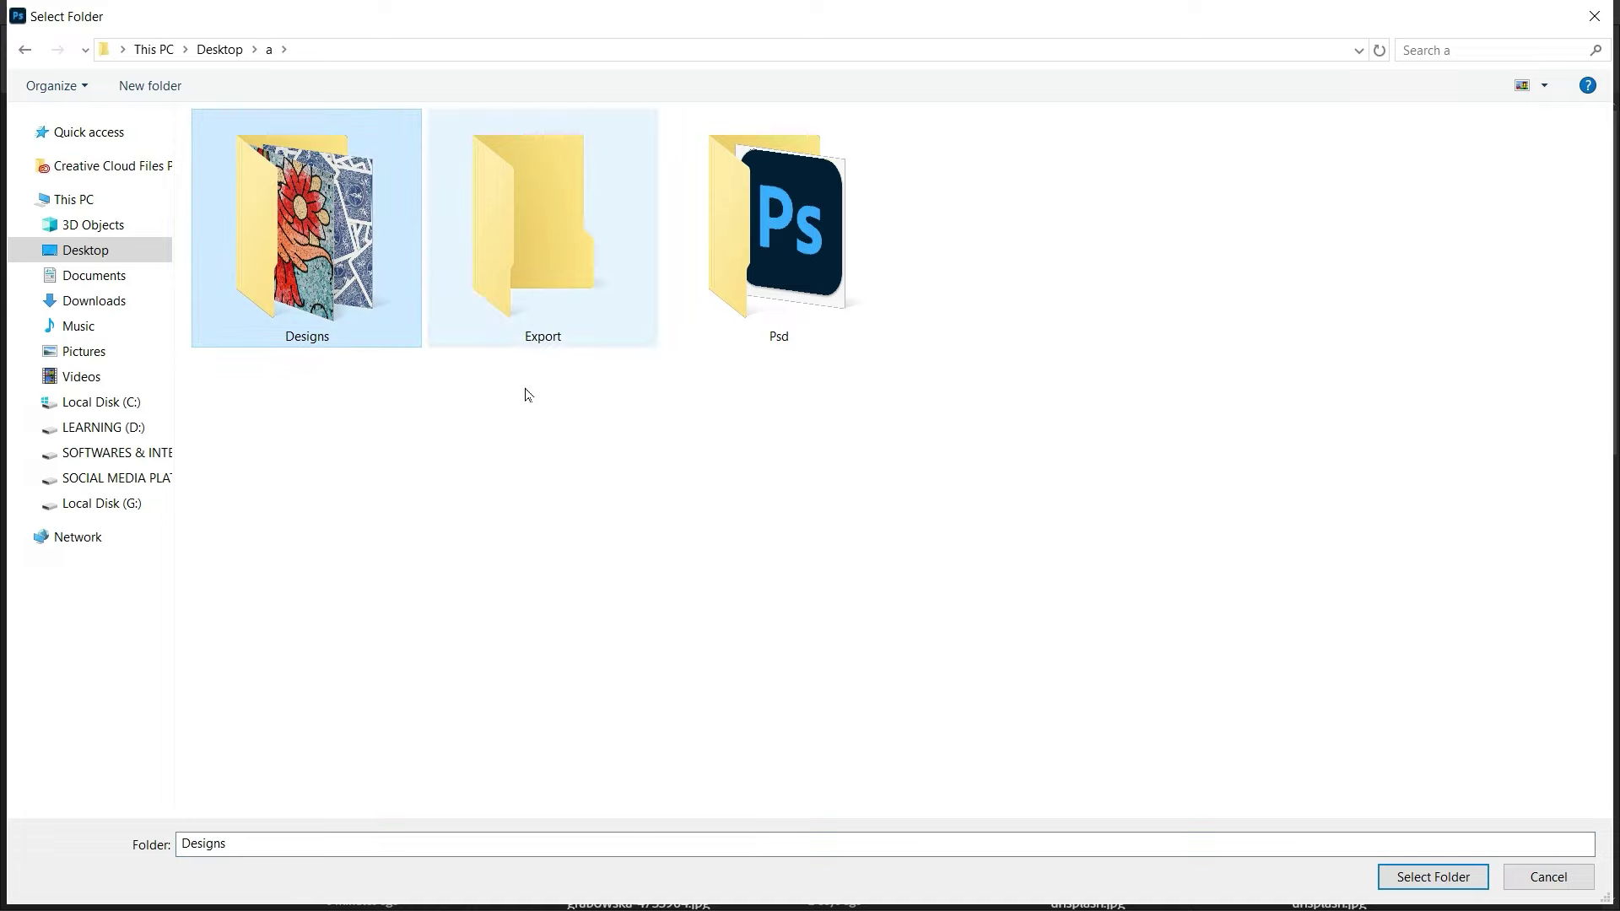
{"action": "left_click", "coordinate": [1432, 877]}
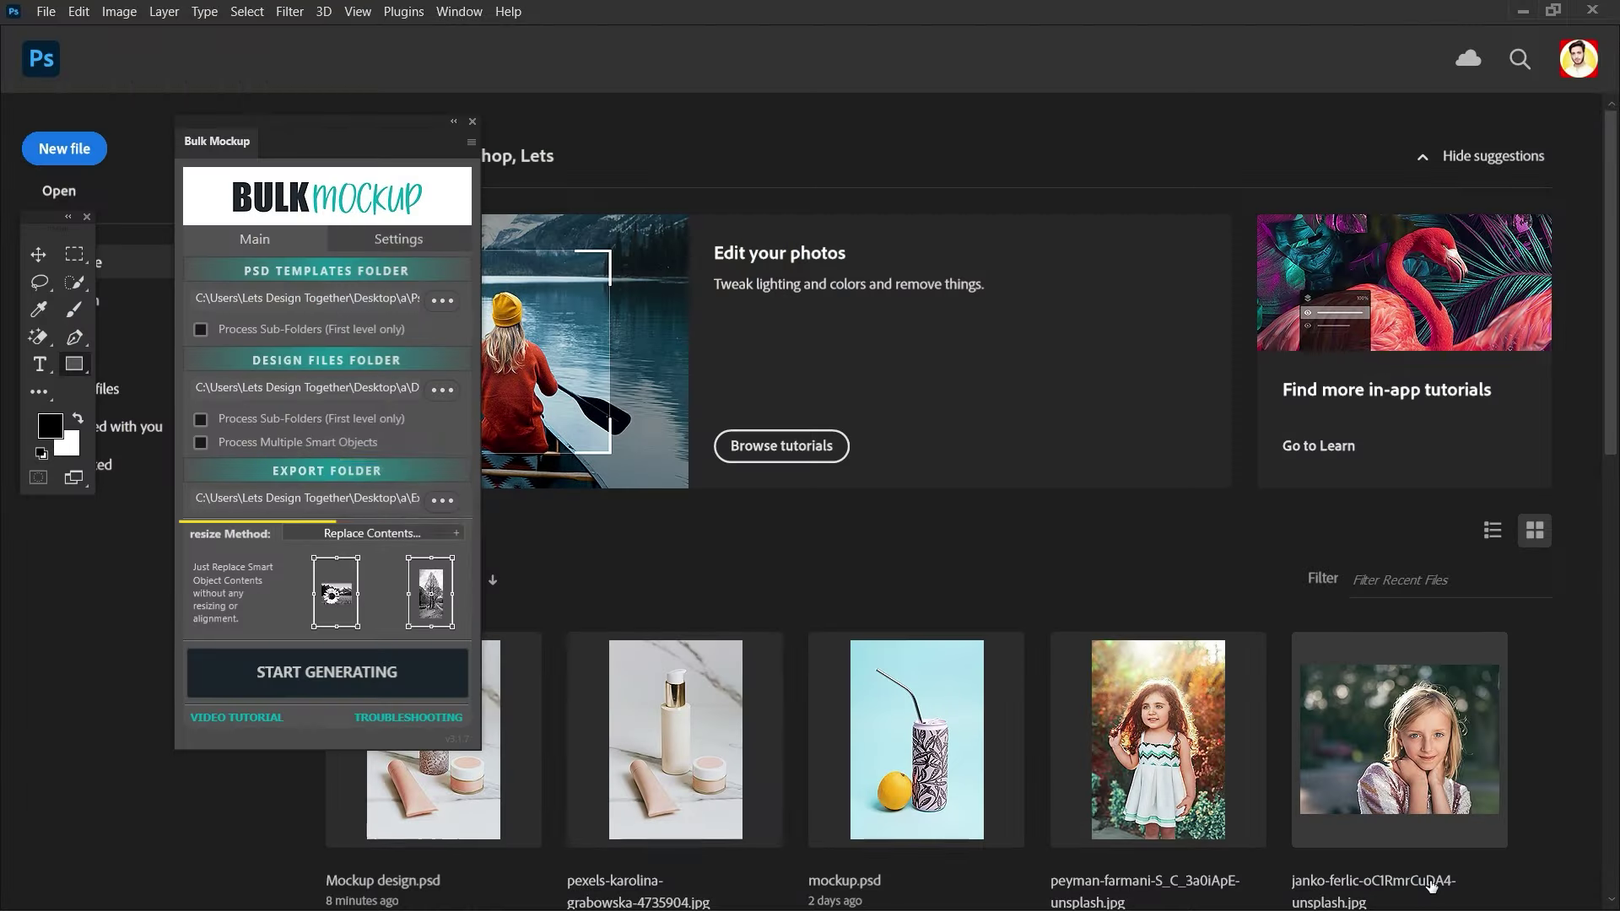
{"action": "left_click", "coordinate": [443, 501]}
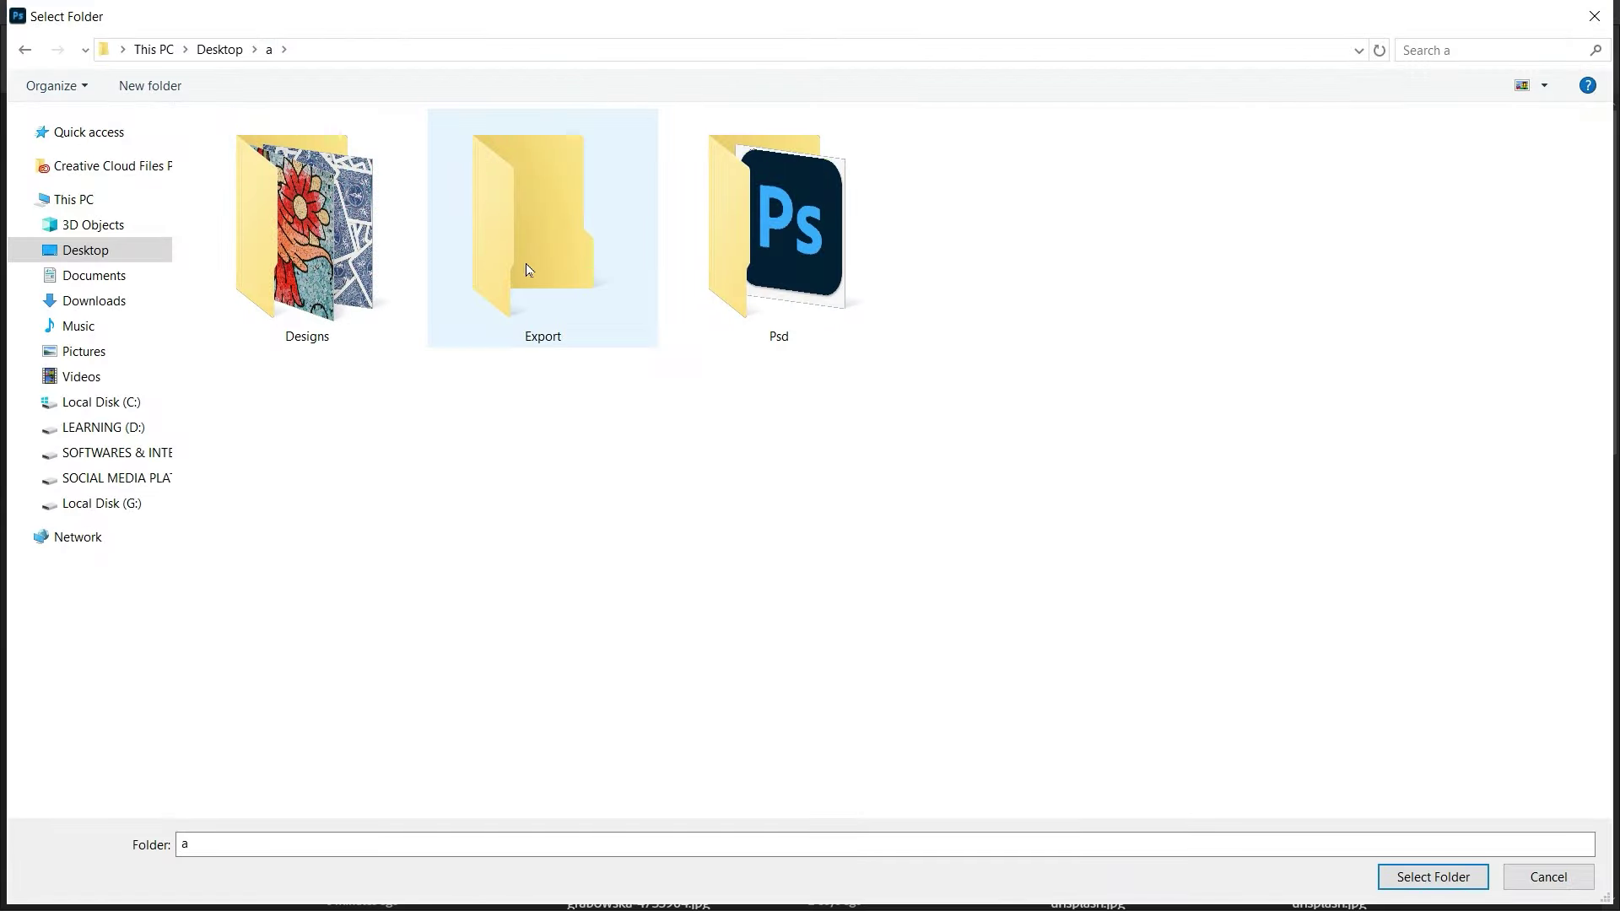
{"action": "left_click", "coordinate": [526, 269]}
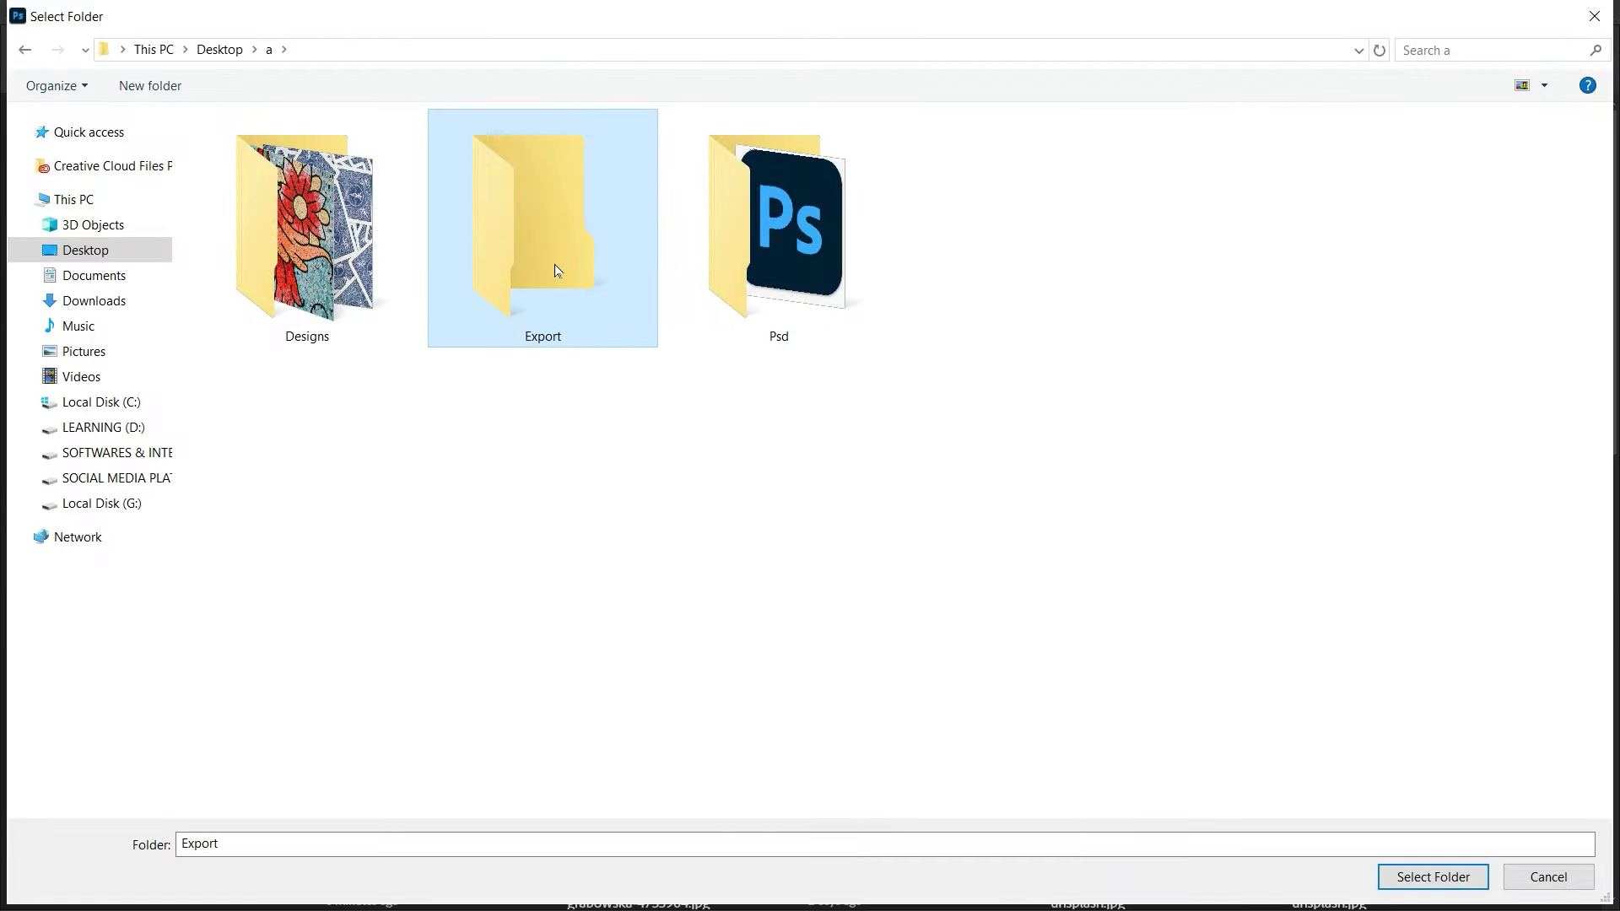
{"action": "left_click", "coordinate": [1397, 874]}
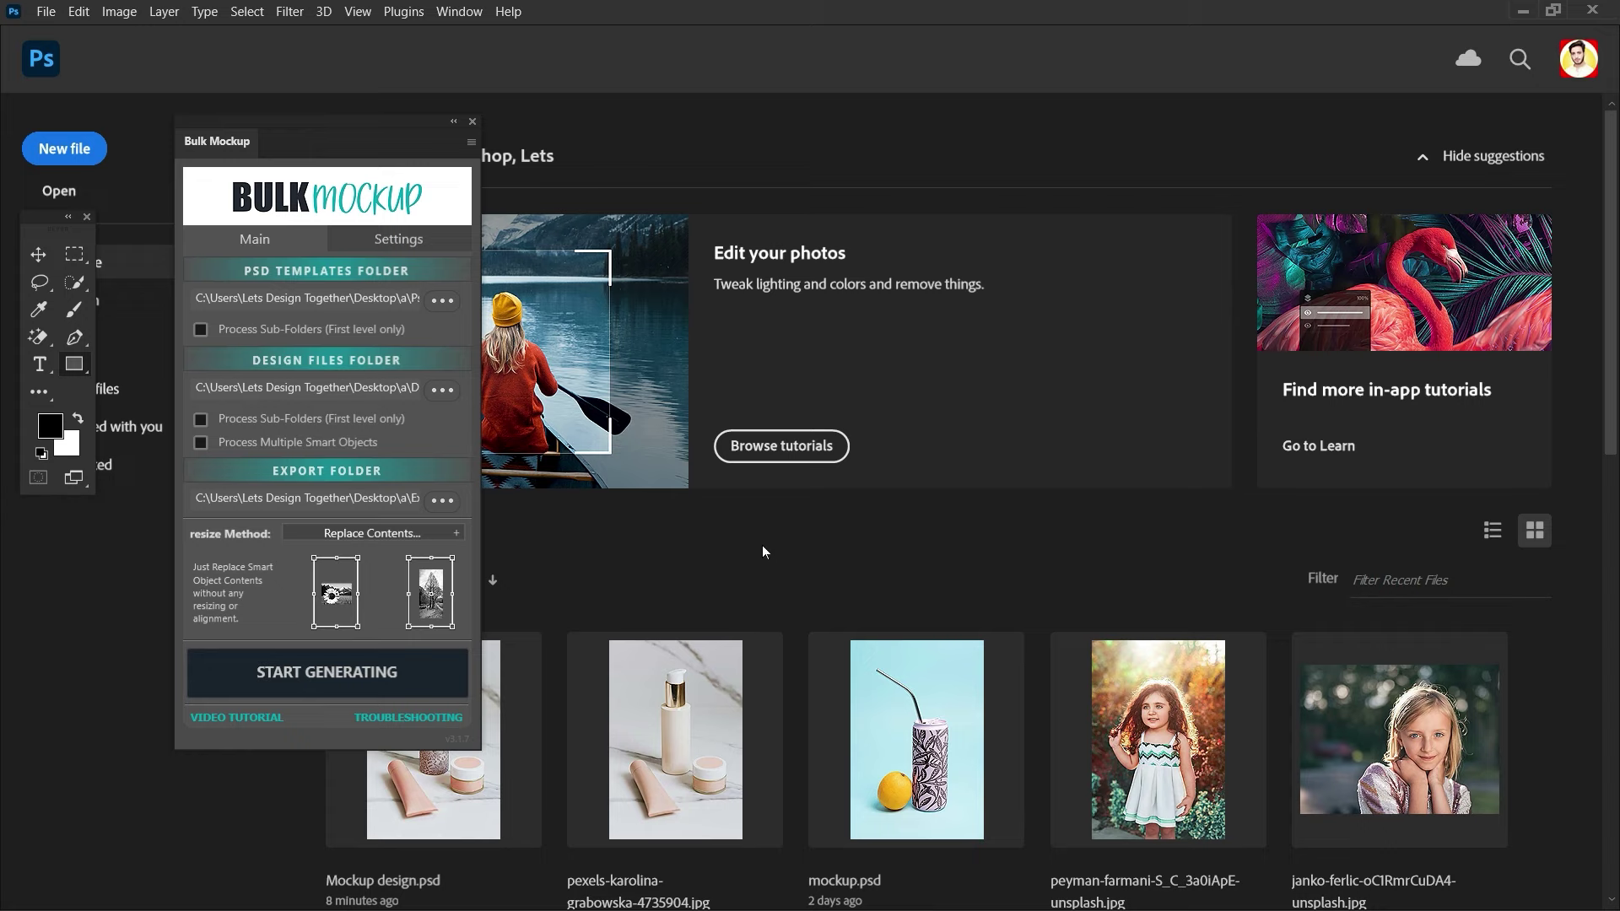
{"action": "double_click", "coordinate": [799, 12]}
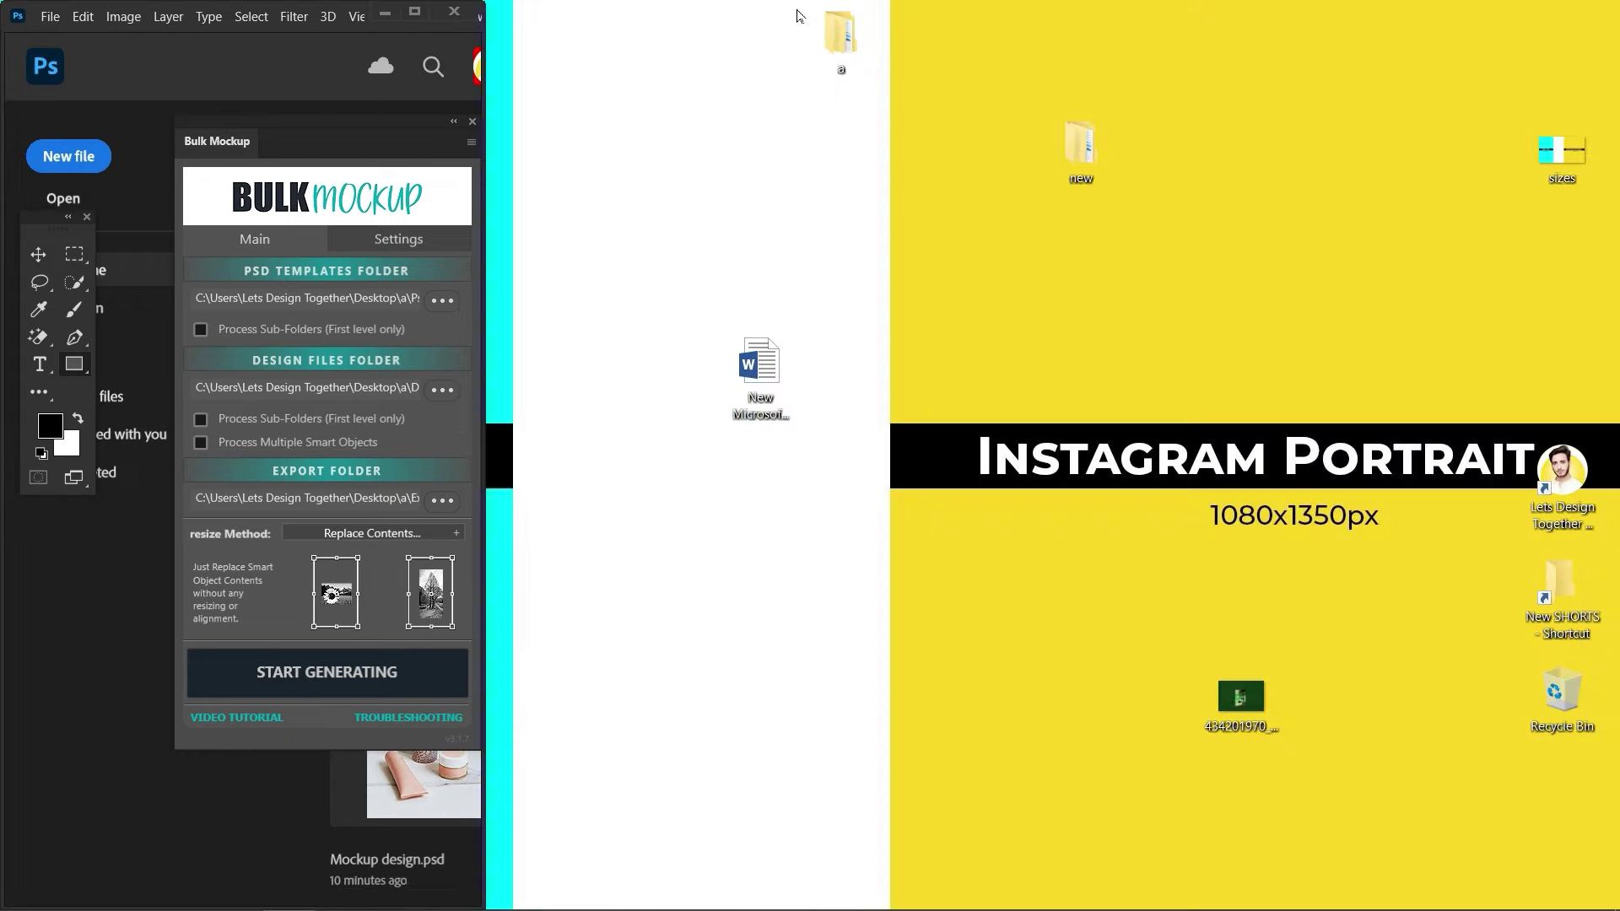
Open folder a's Export folder and arrange the Explorer window beside Photoshop
{"action": "double_click", "coordinate": [844, 34]}
{"action": "double_click", "coordinate": [450, 245]}
{"action": "double_click", "coordinate": [676, 561]}
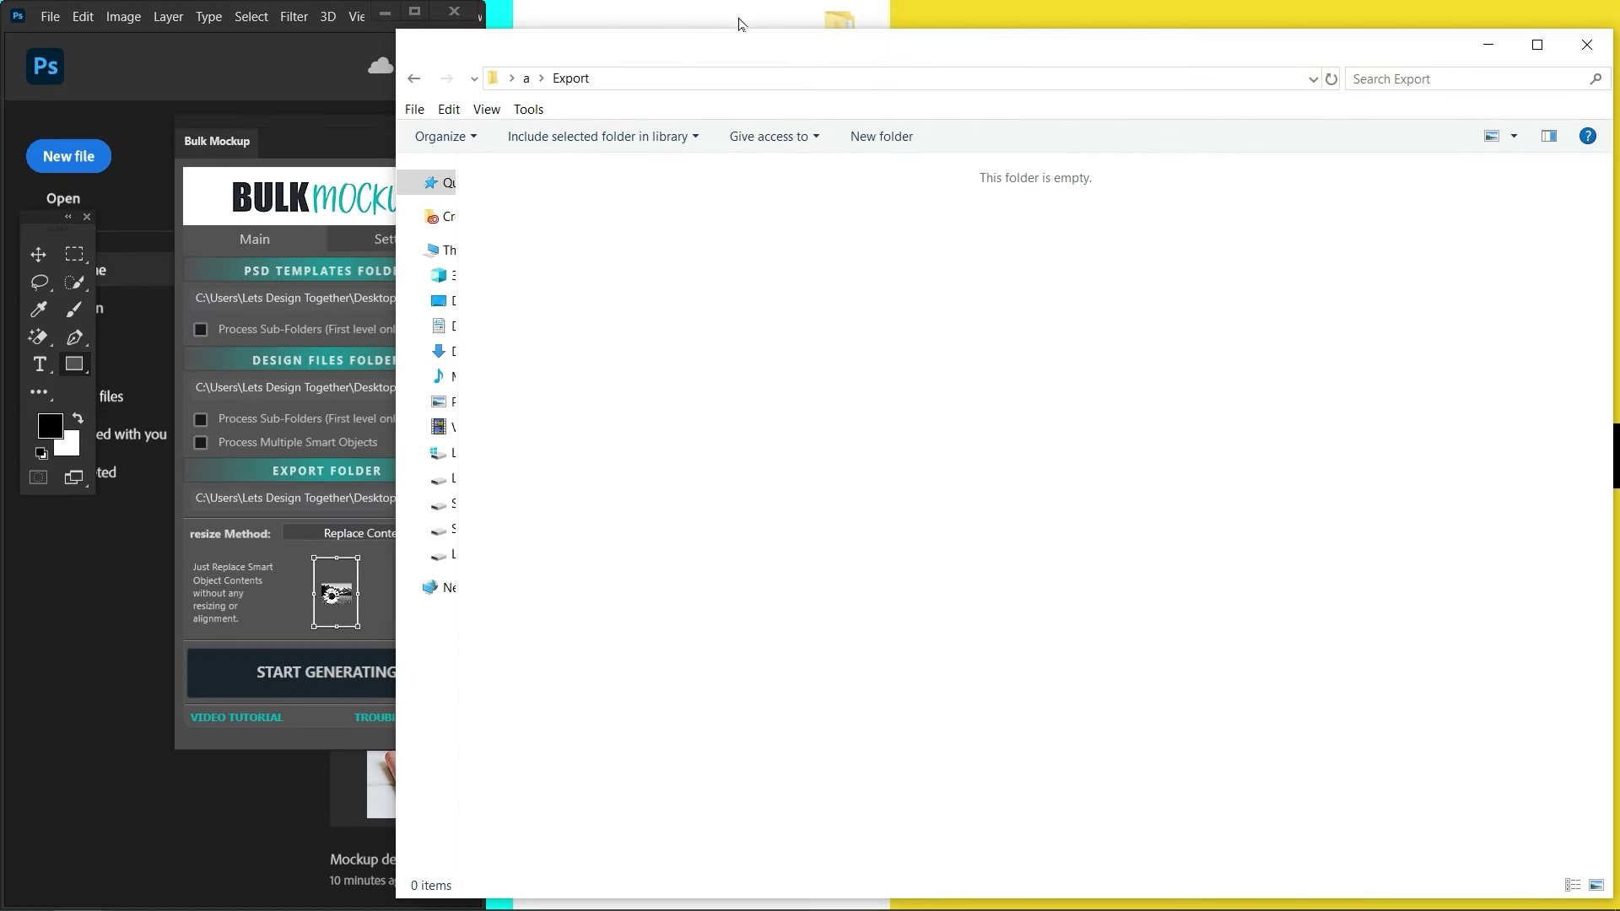
{"action": "left_click_drag", "start_coordinate": [908, 29], "coordinate": [914, 29]}
{"action": "left_click", "coordinate": [351, 263]}
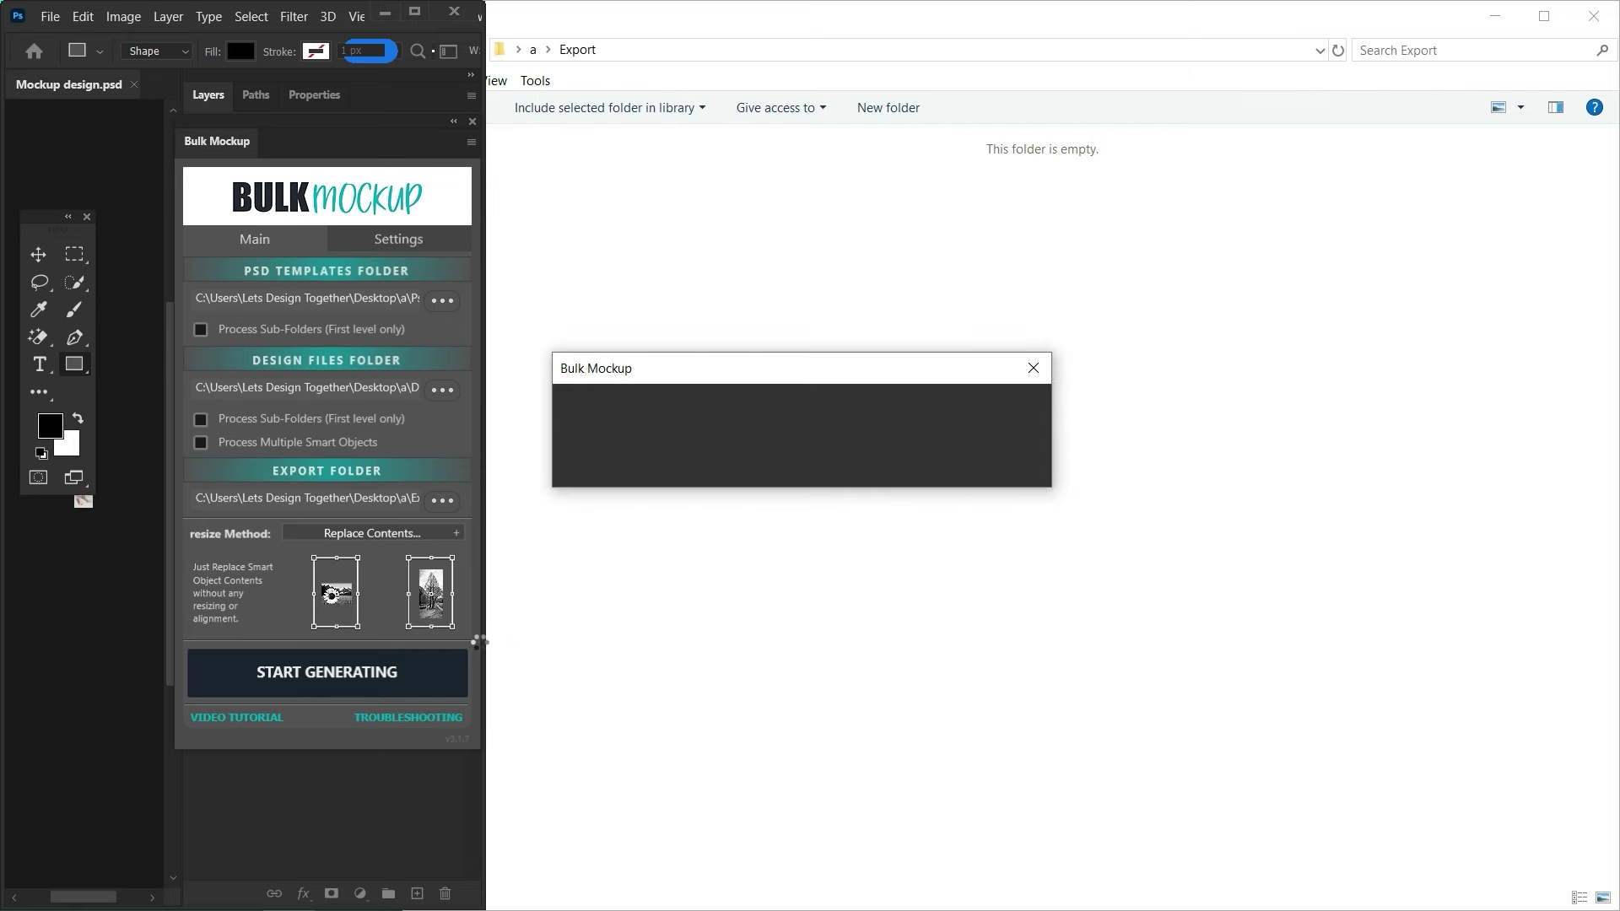
Scroll the Export folder as the numbered Mockup design images appear, reaching 48
{"action": "left_click", "coordinate": [615, 618]}
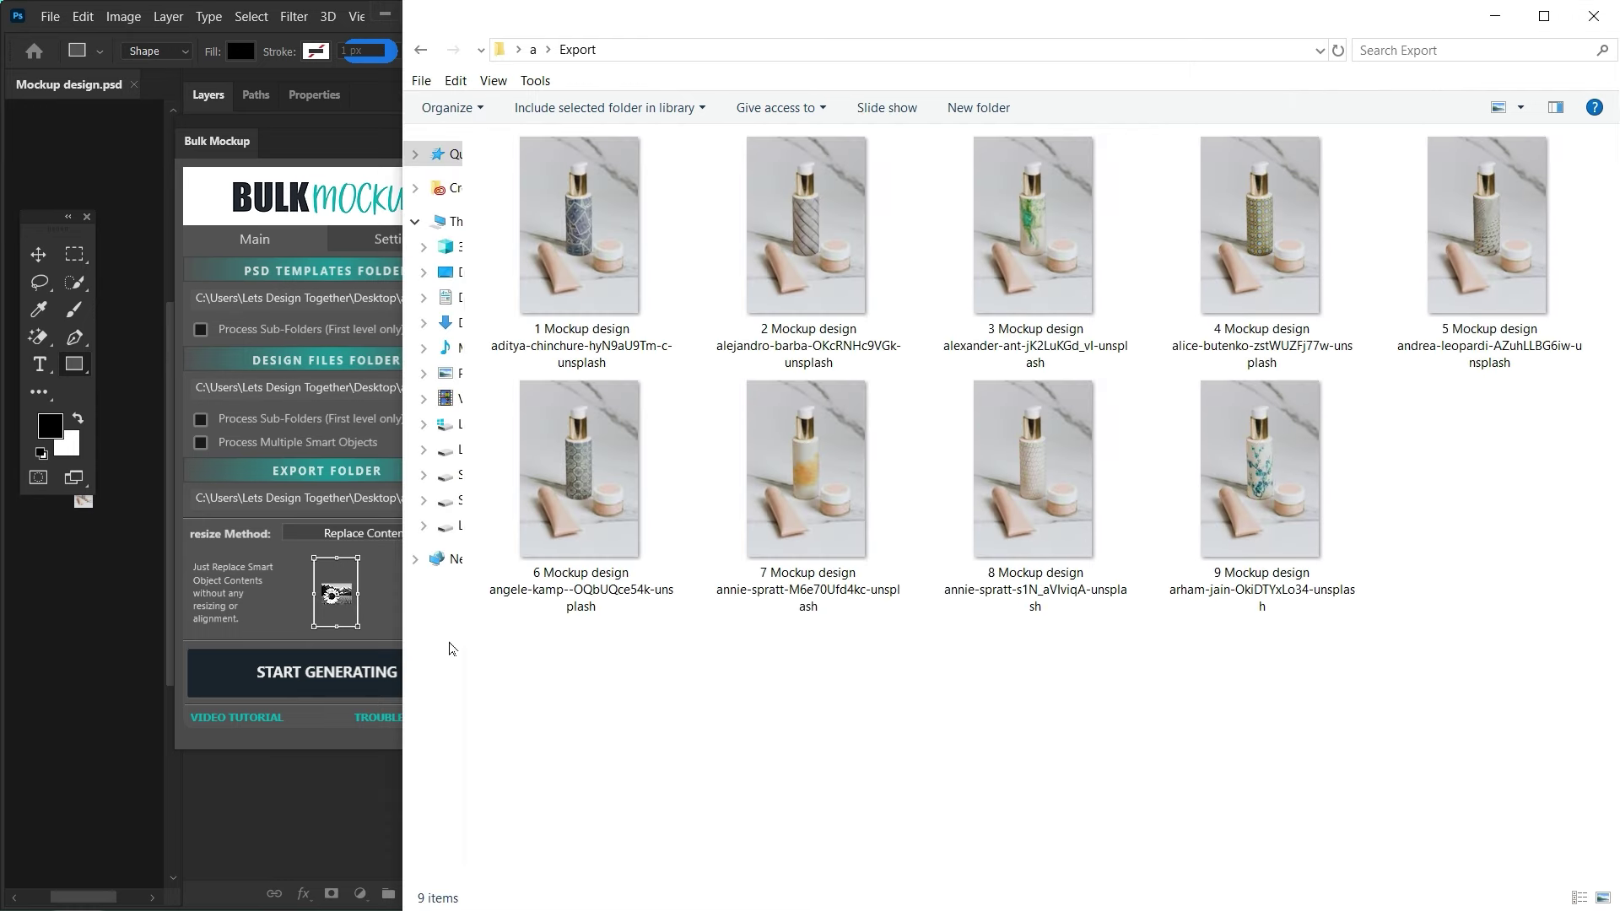
{"action": "scroll", "coordinate": [479, 724], "scroll_direction": "down", "scroll_amount": 5}
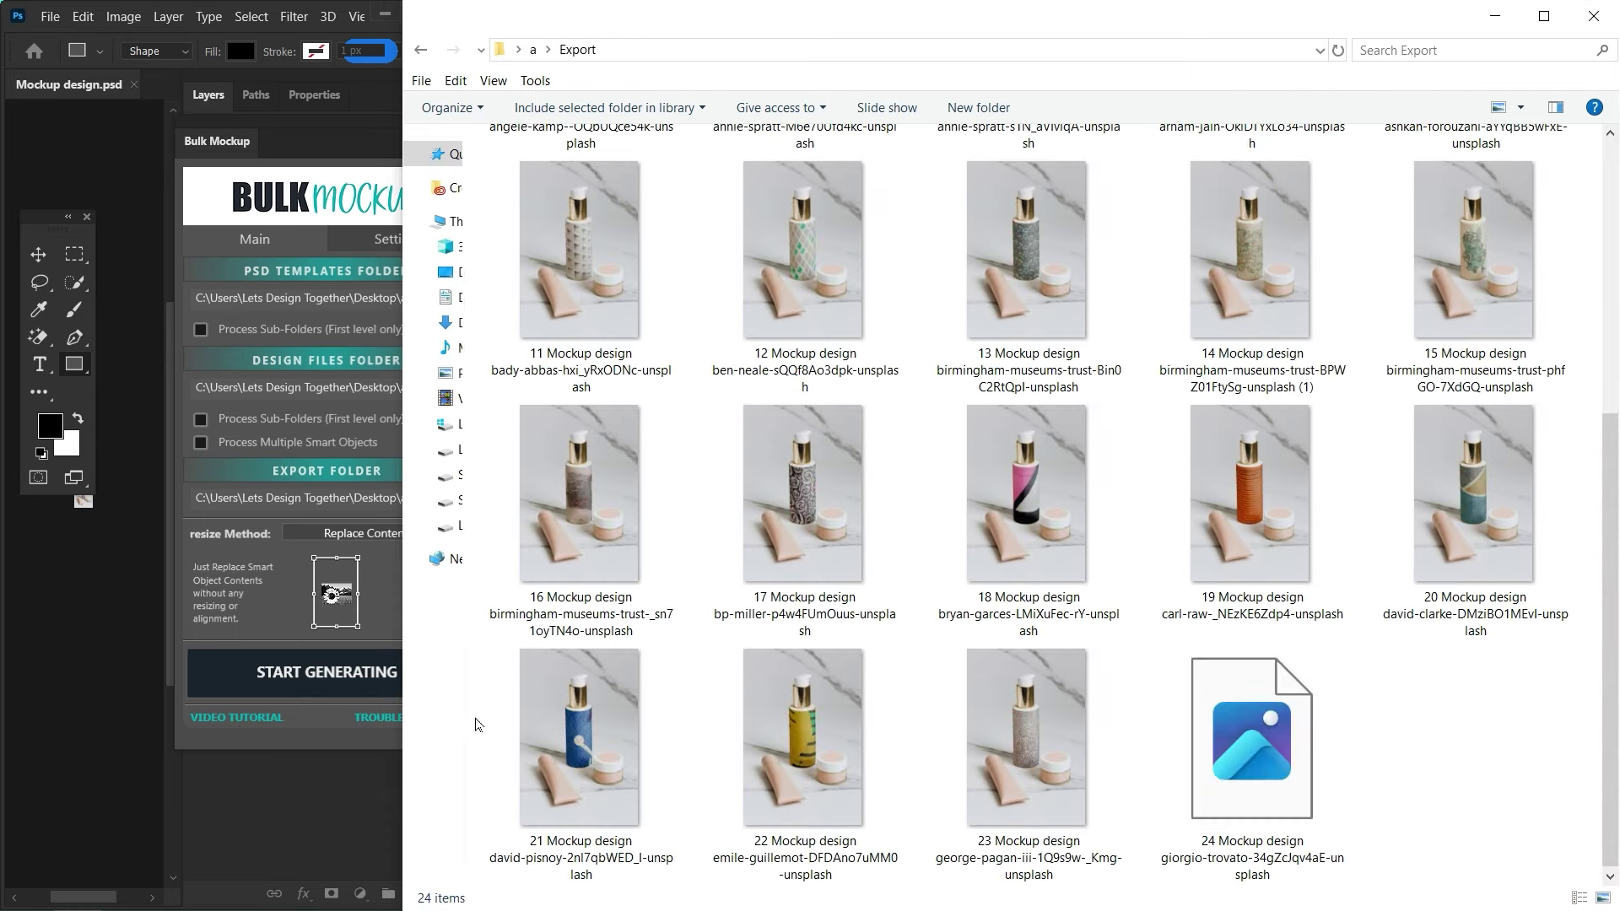
{"action": "scroll", "coordinate": [478, 725], "scroll_direction": "down", "scroll_amount": 2}
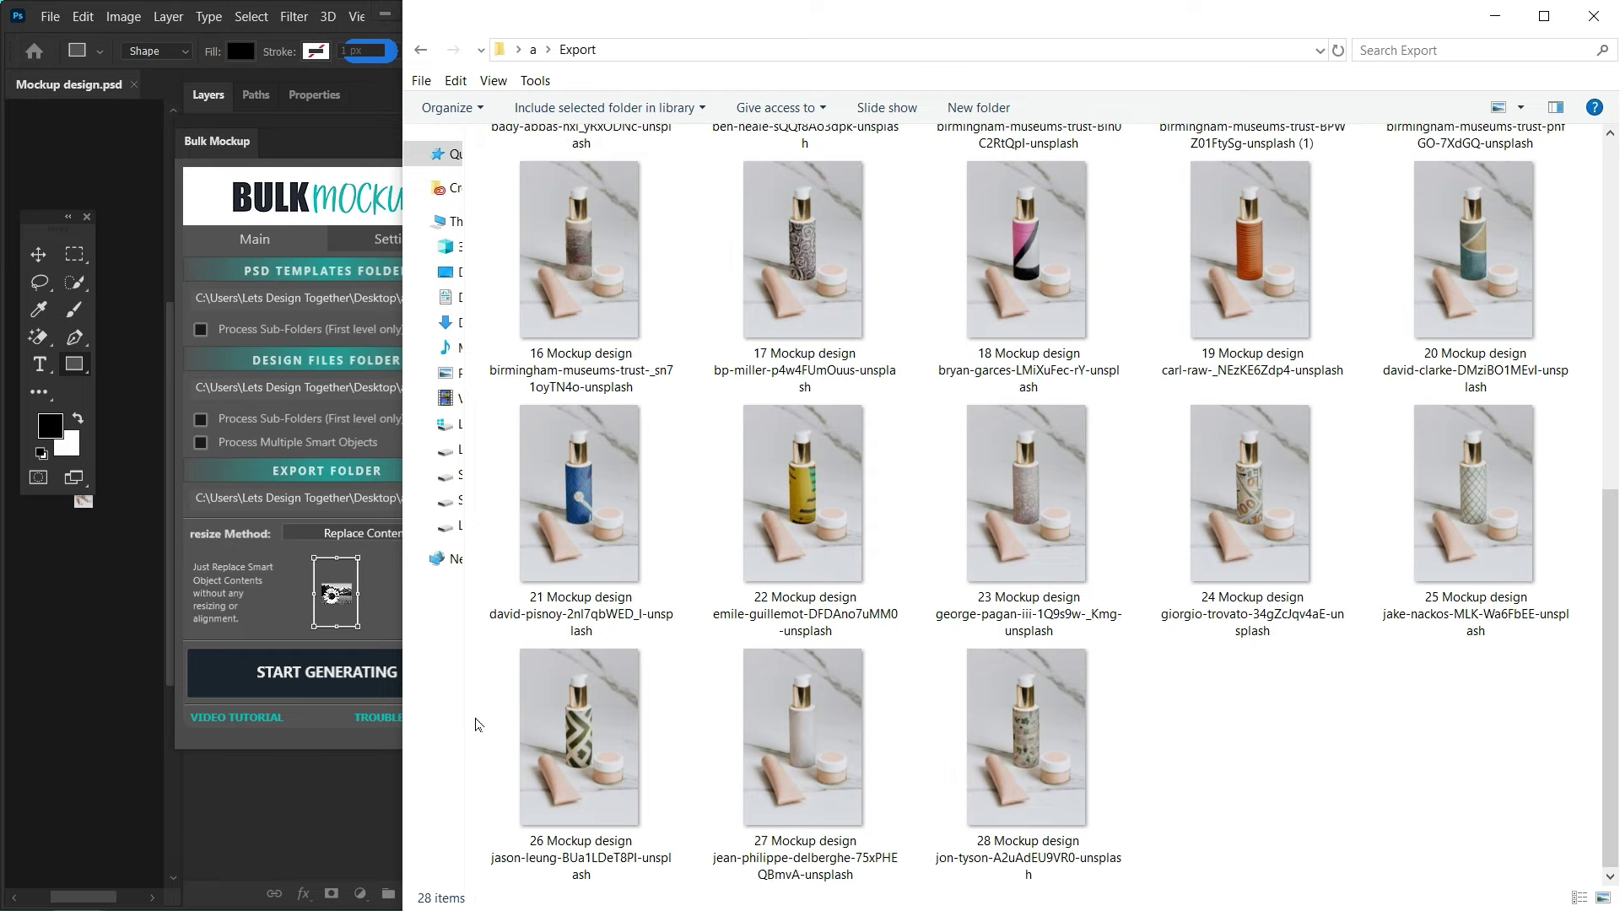
{"action": "scroll", "coordinate": [478, 725], "scroll_direction": "down", "scroll_amount": 6}
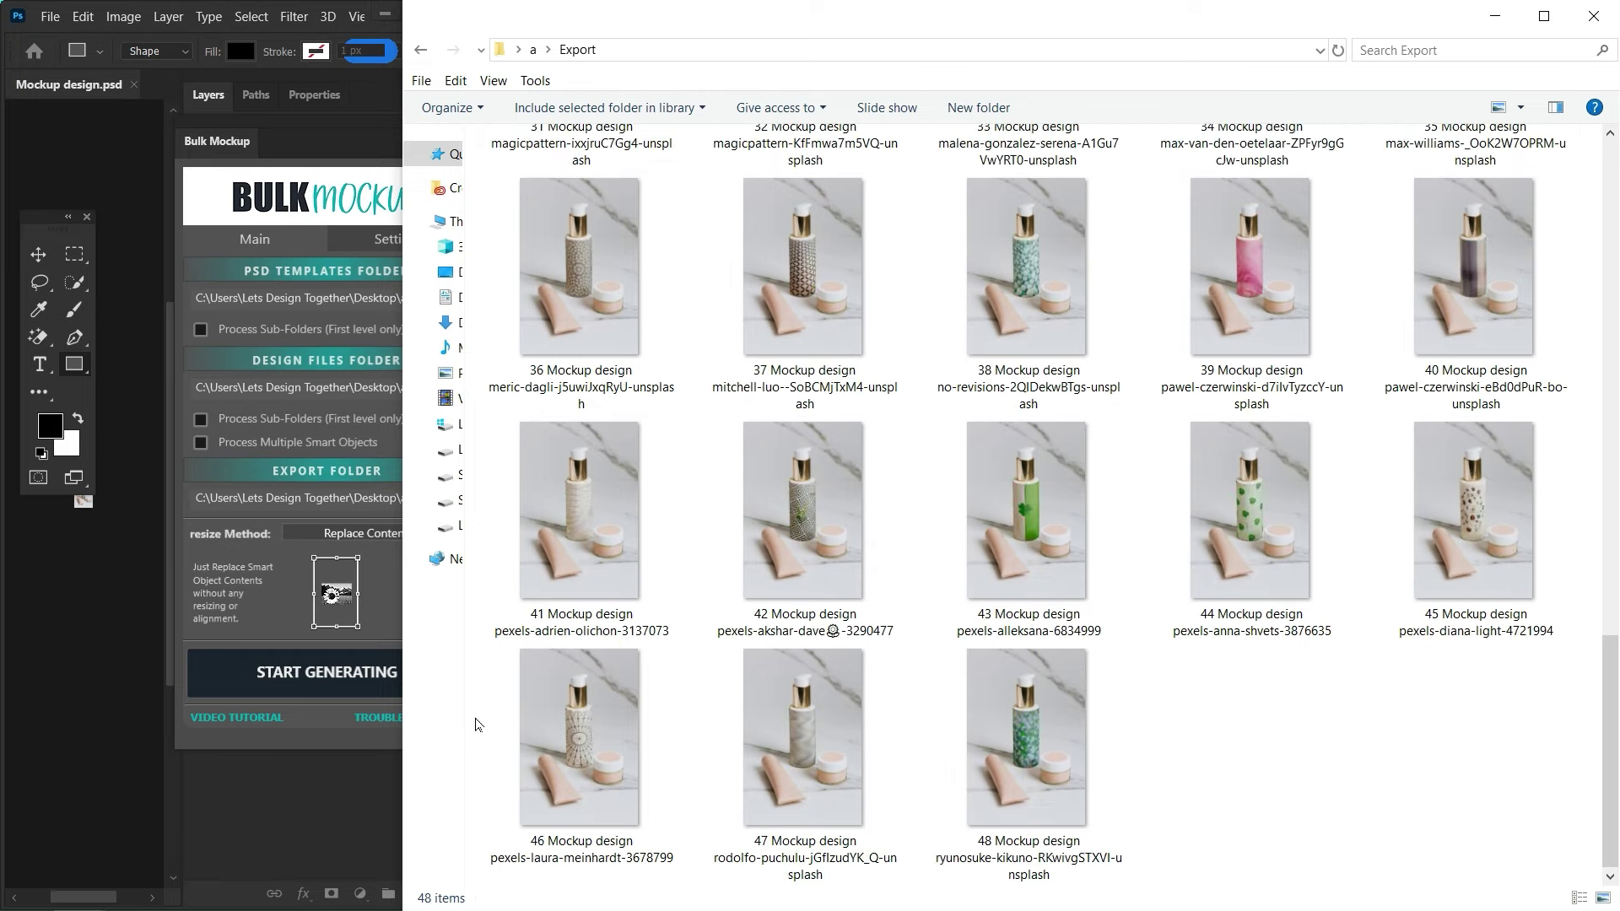
Page through the exported mockups in Photos to 14 Mockup design, the floral-patterned bottle
{"action": "key", "text": "Right"}
{"action": "key", "text": "Right"}
{"action": "key", "text": "Right"}
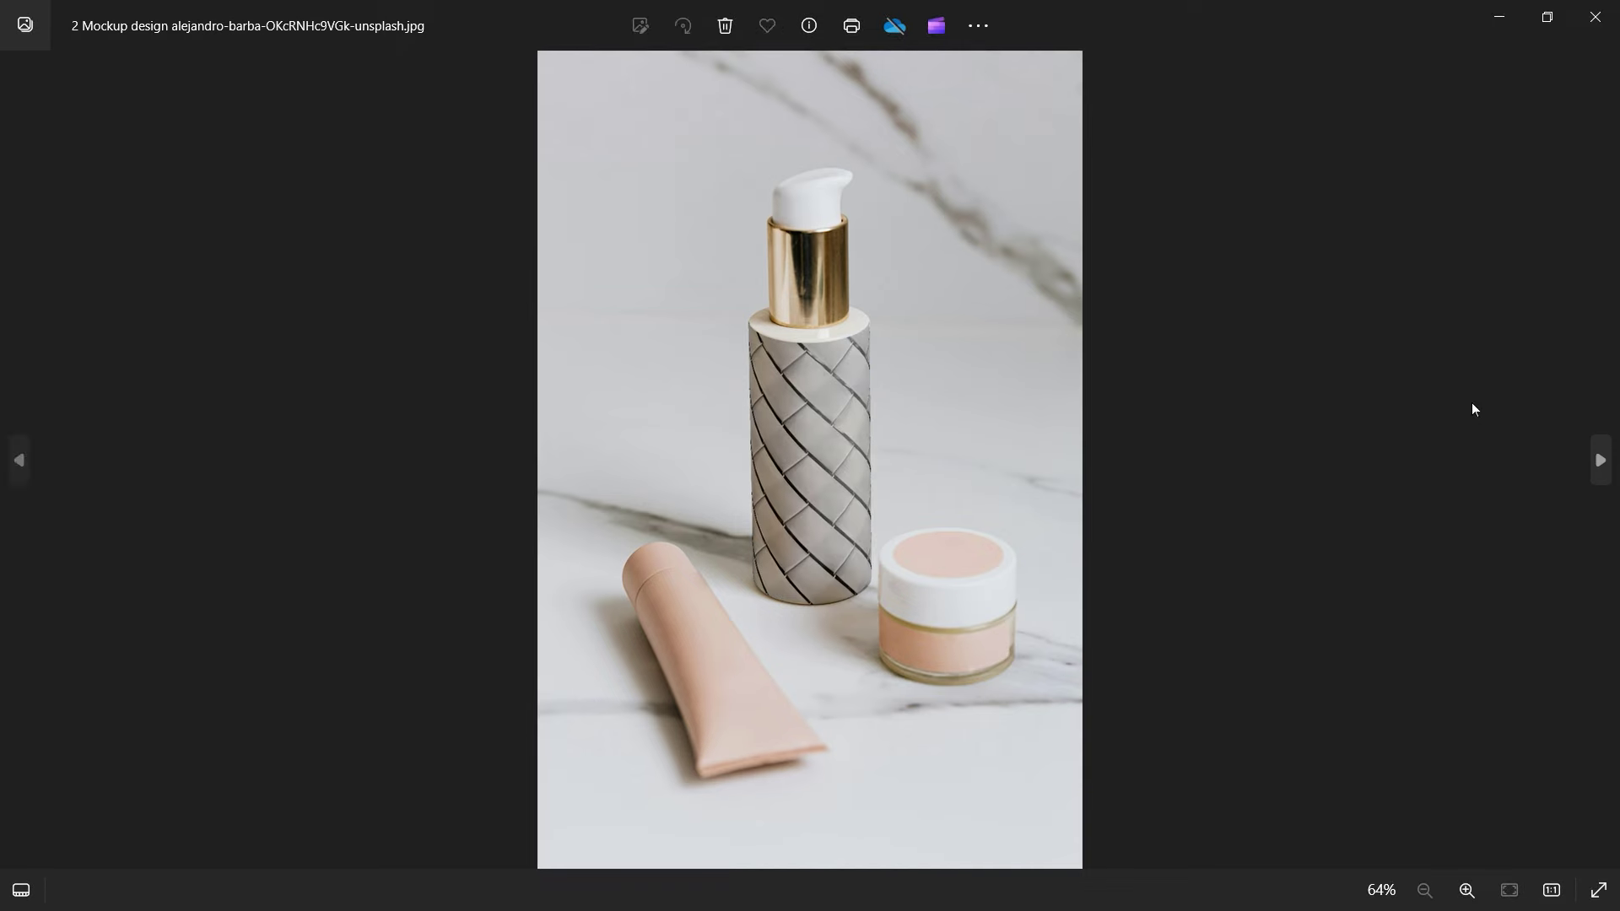
{"action": "key", "text": "Right"}
{"action": "key", "text": "Right"}
{"action": "key", "text": "Right"}
{"action": "key", "text": "Right"}
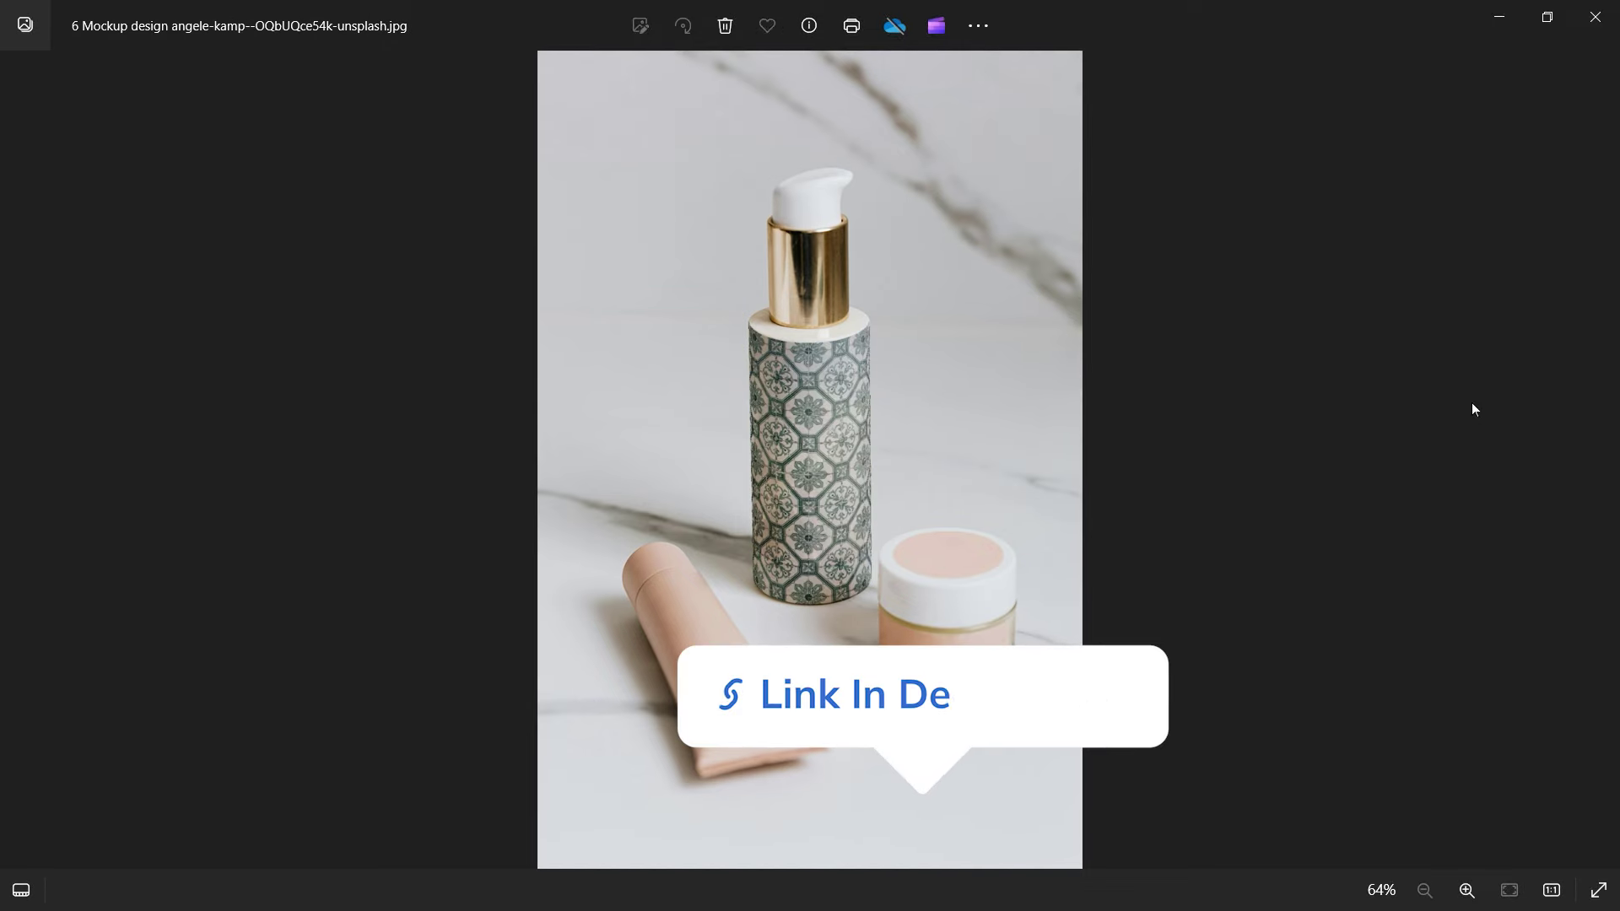
{"action": "key", "text": "Right"}
{"action": "key", "text": "Right"}
{"action": "key", "text": "Right"}
{"action": "key", "text": "Right"}
{"action": "key", "text": "Right"}
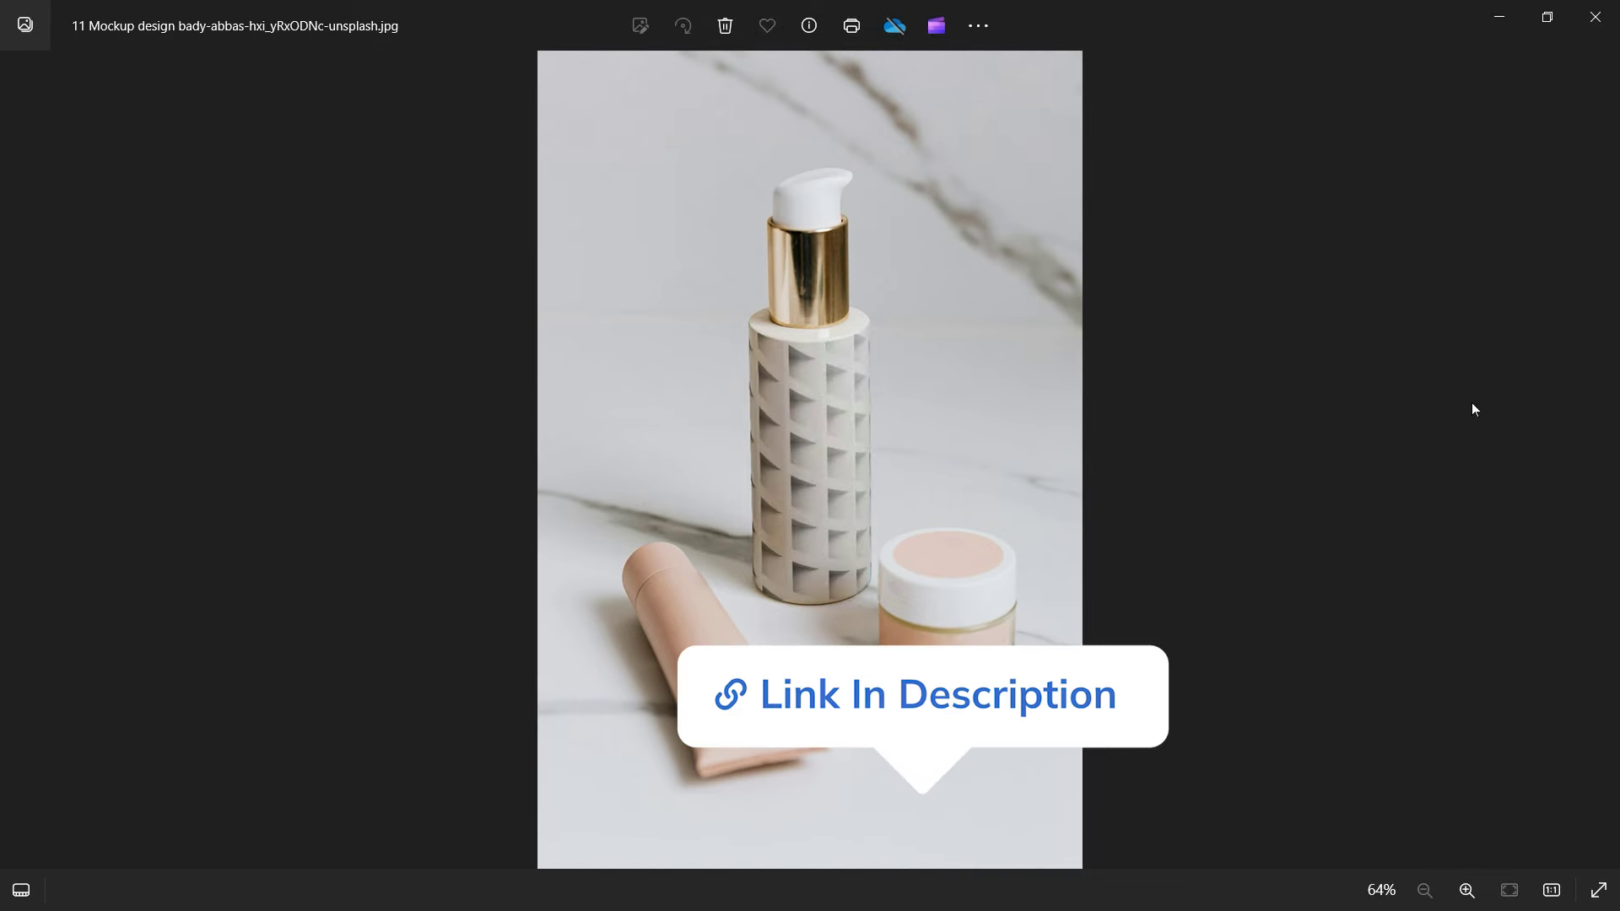
{"action": "key", "text": "Right"}
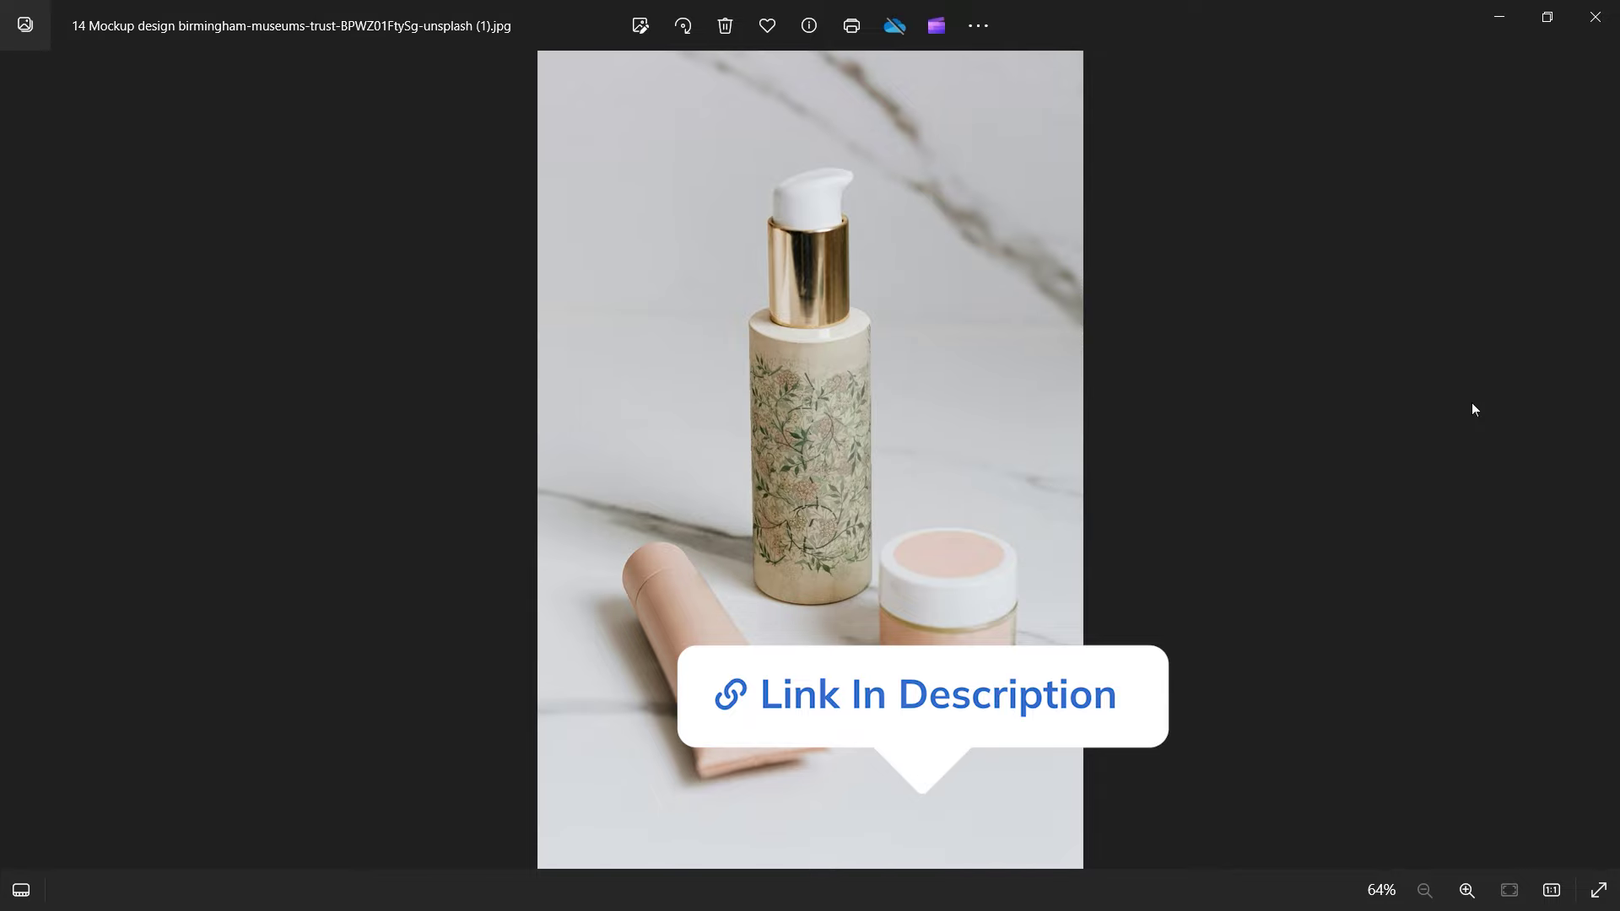